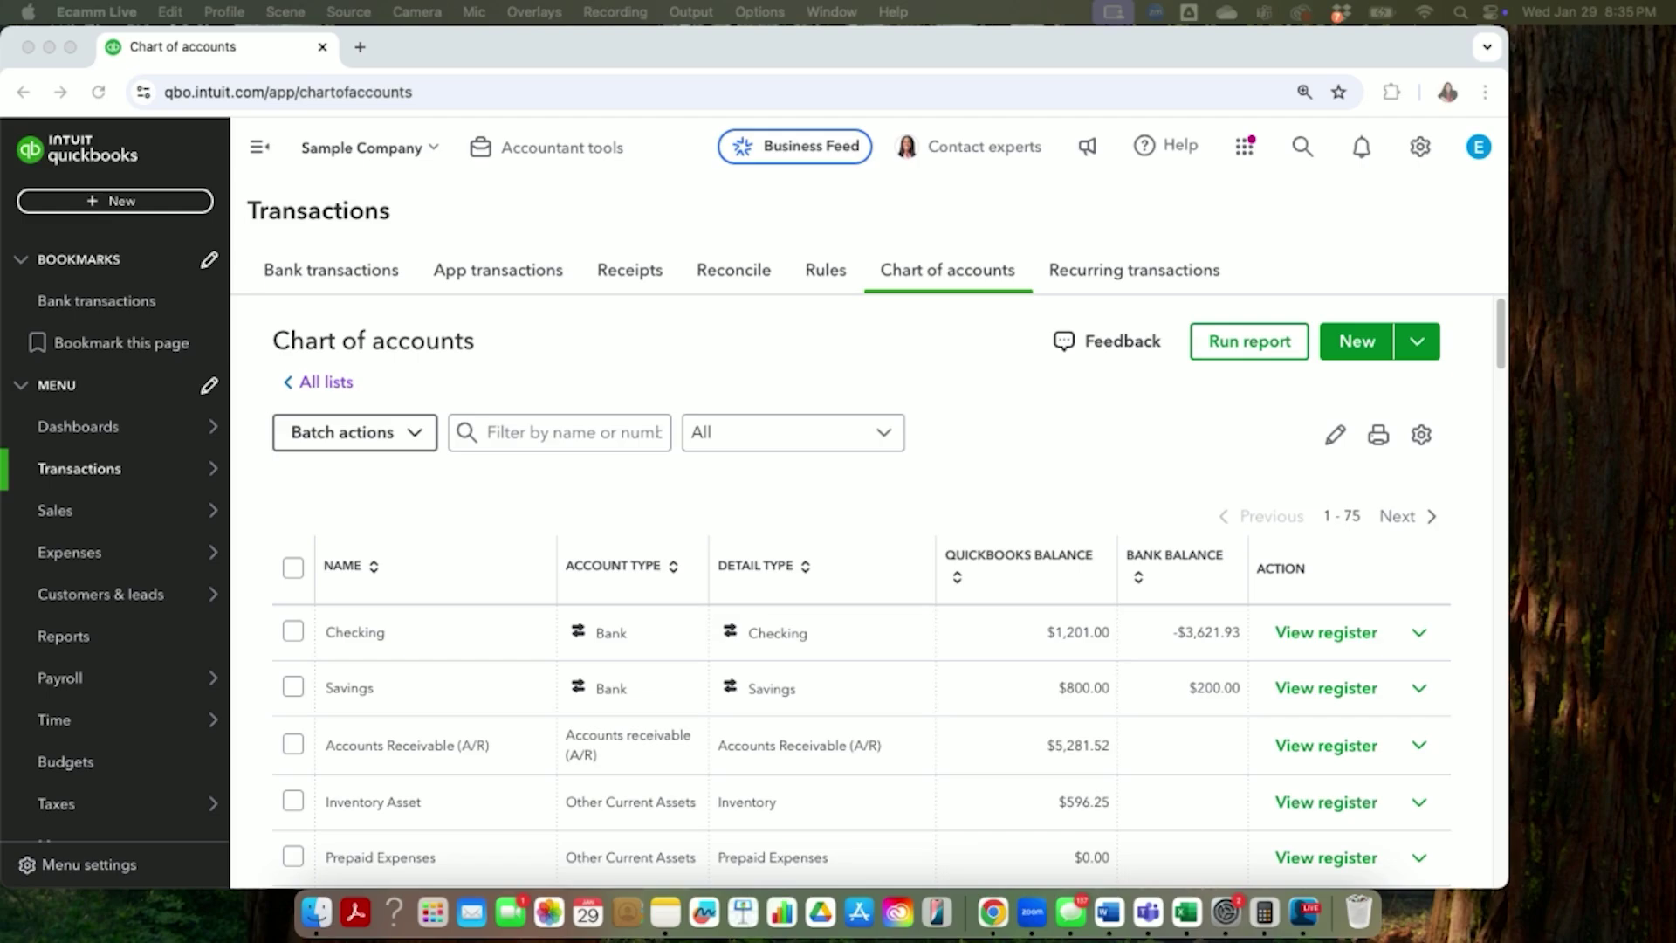
Start a new account in the chart of accounts with the account type Bank
click(1348, 347)
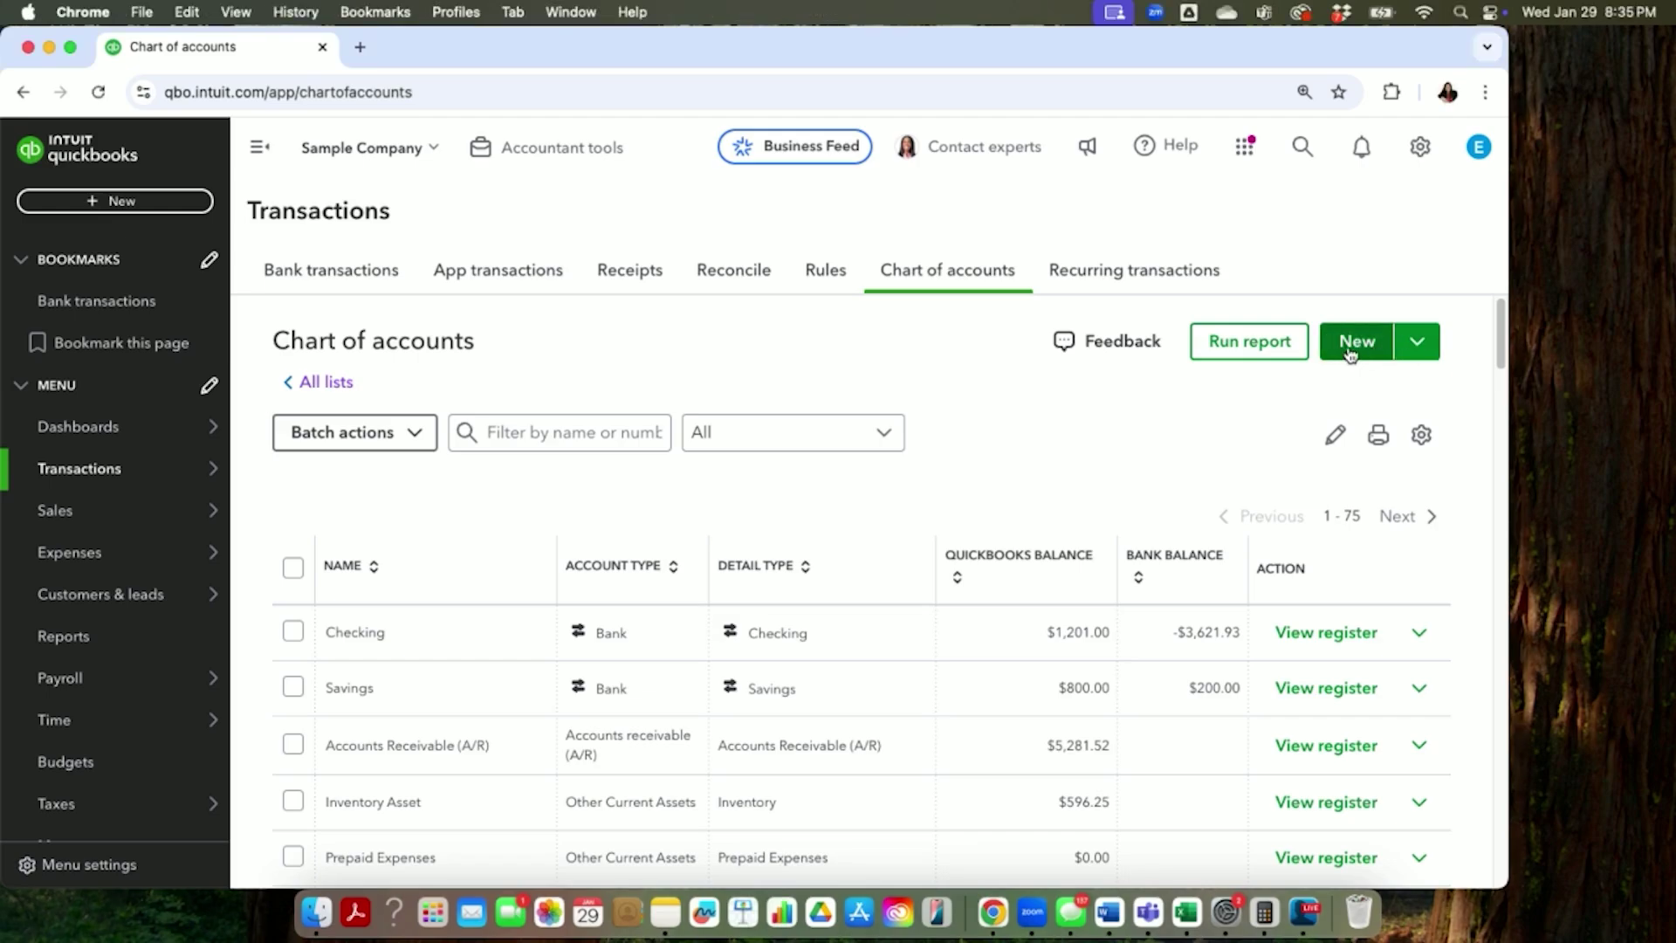
click(1372, 357)
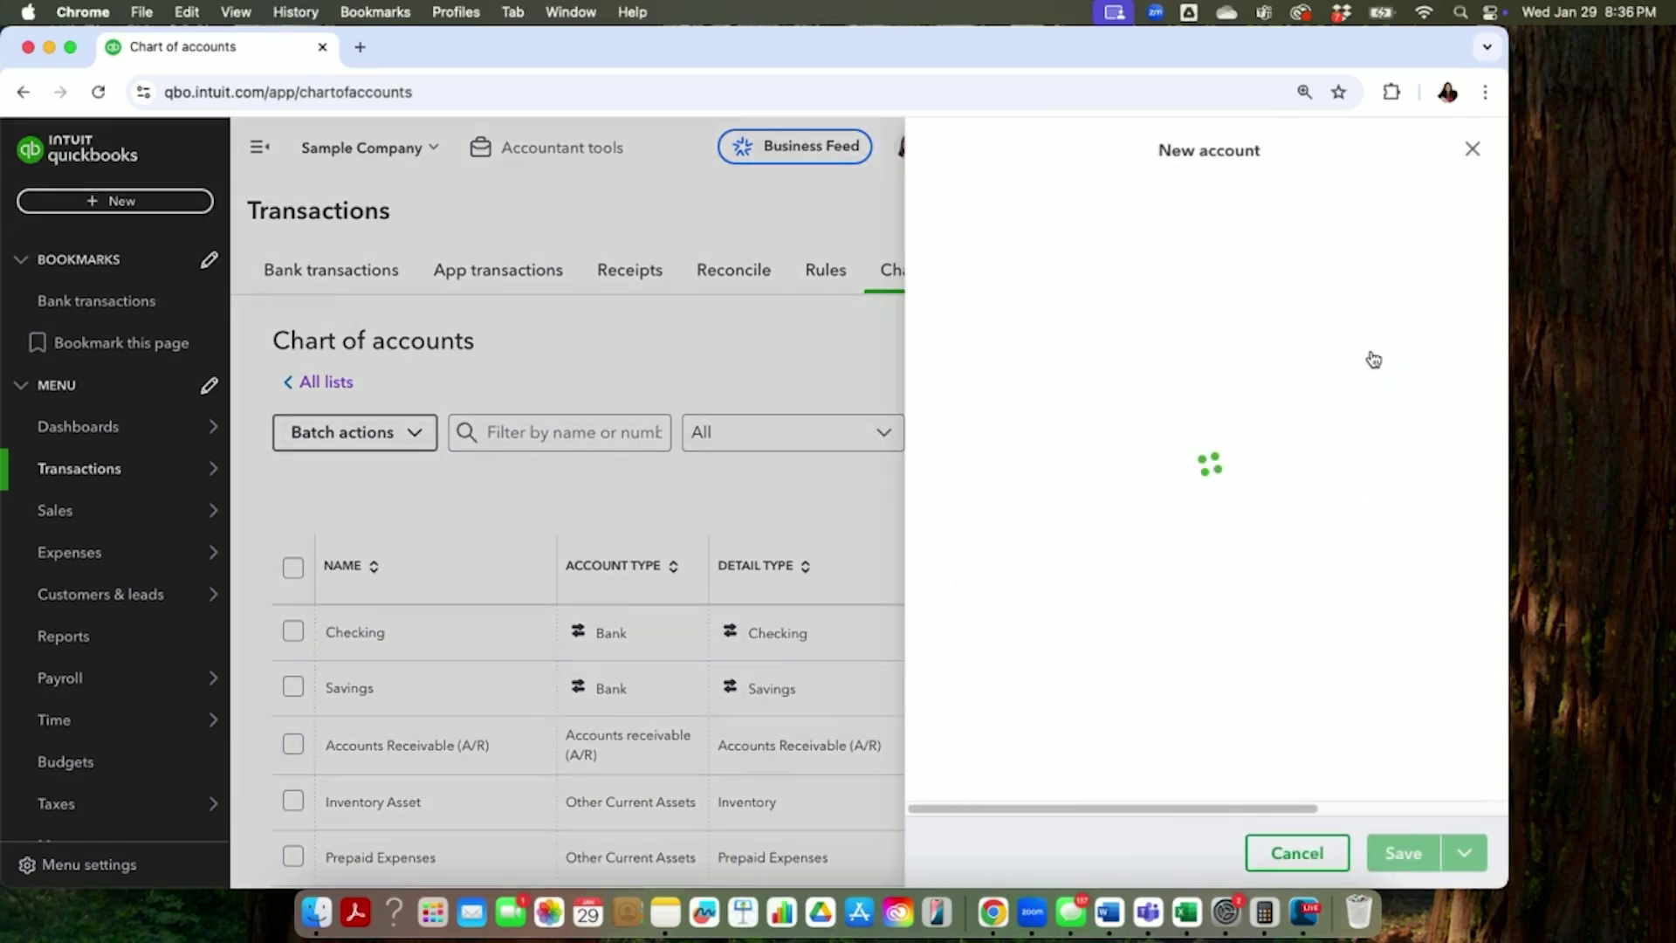
click(1085, 235)
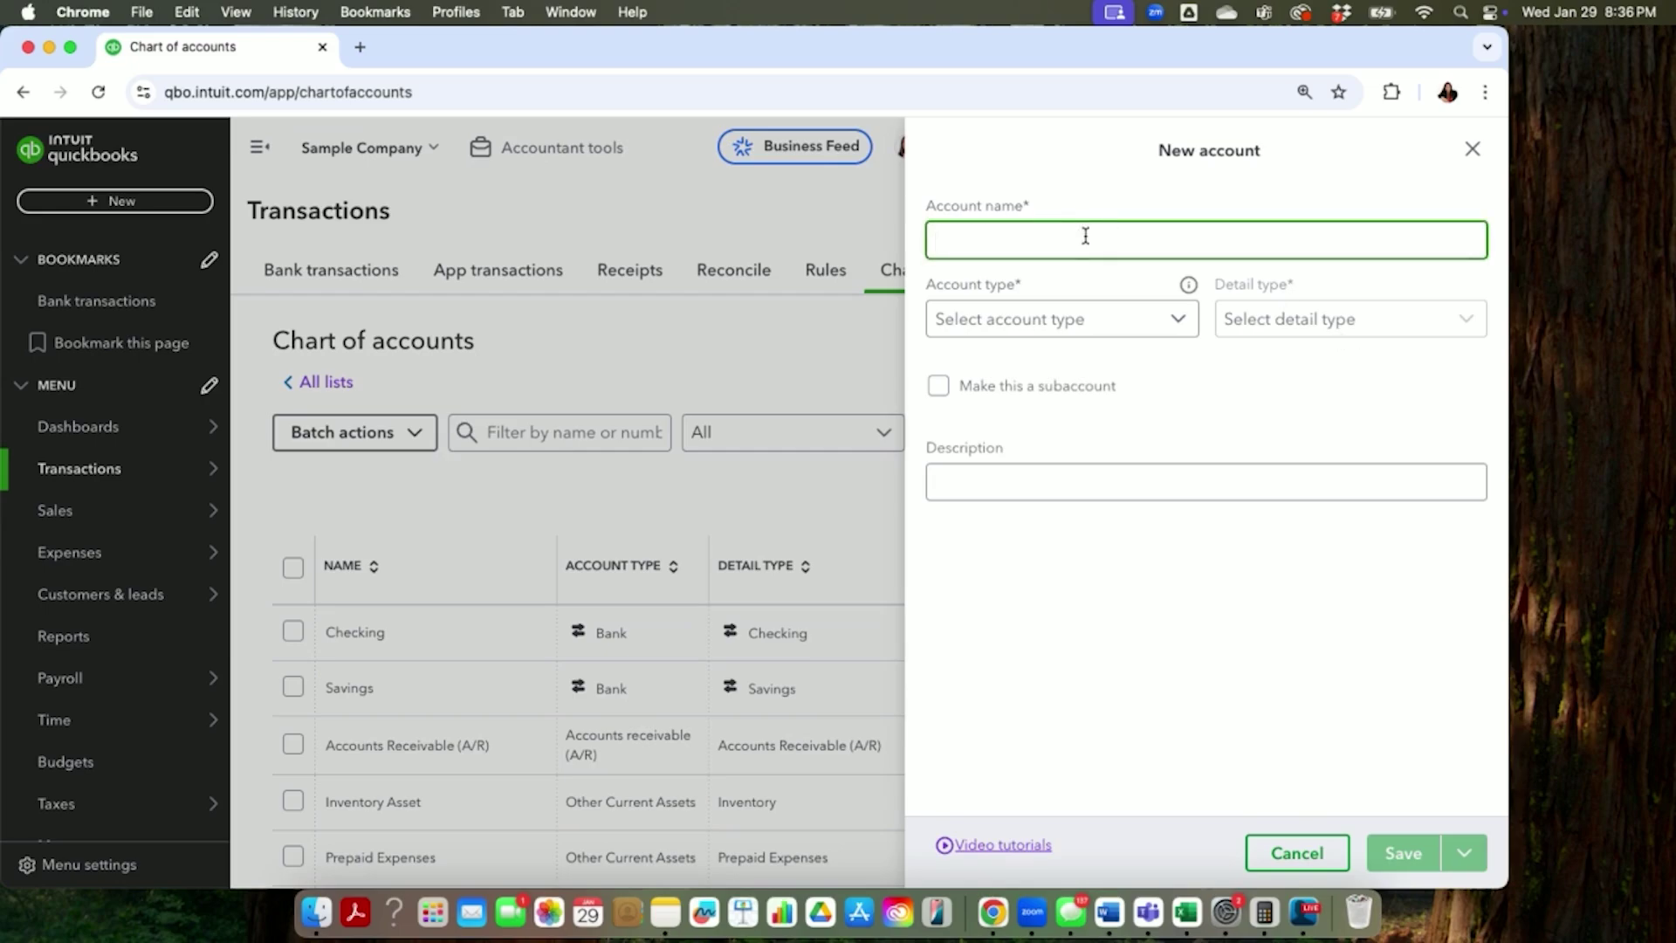
click(1159, 316)
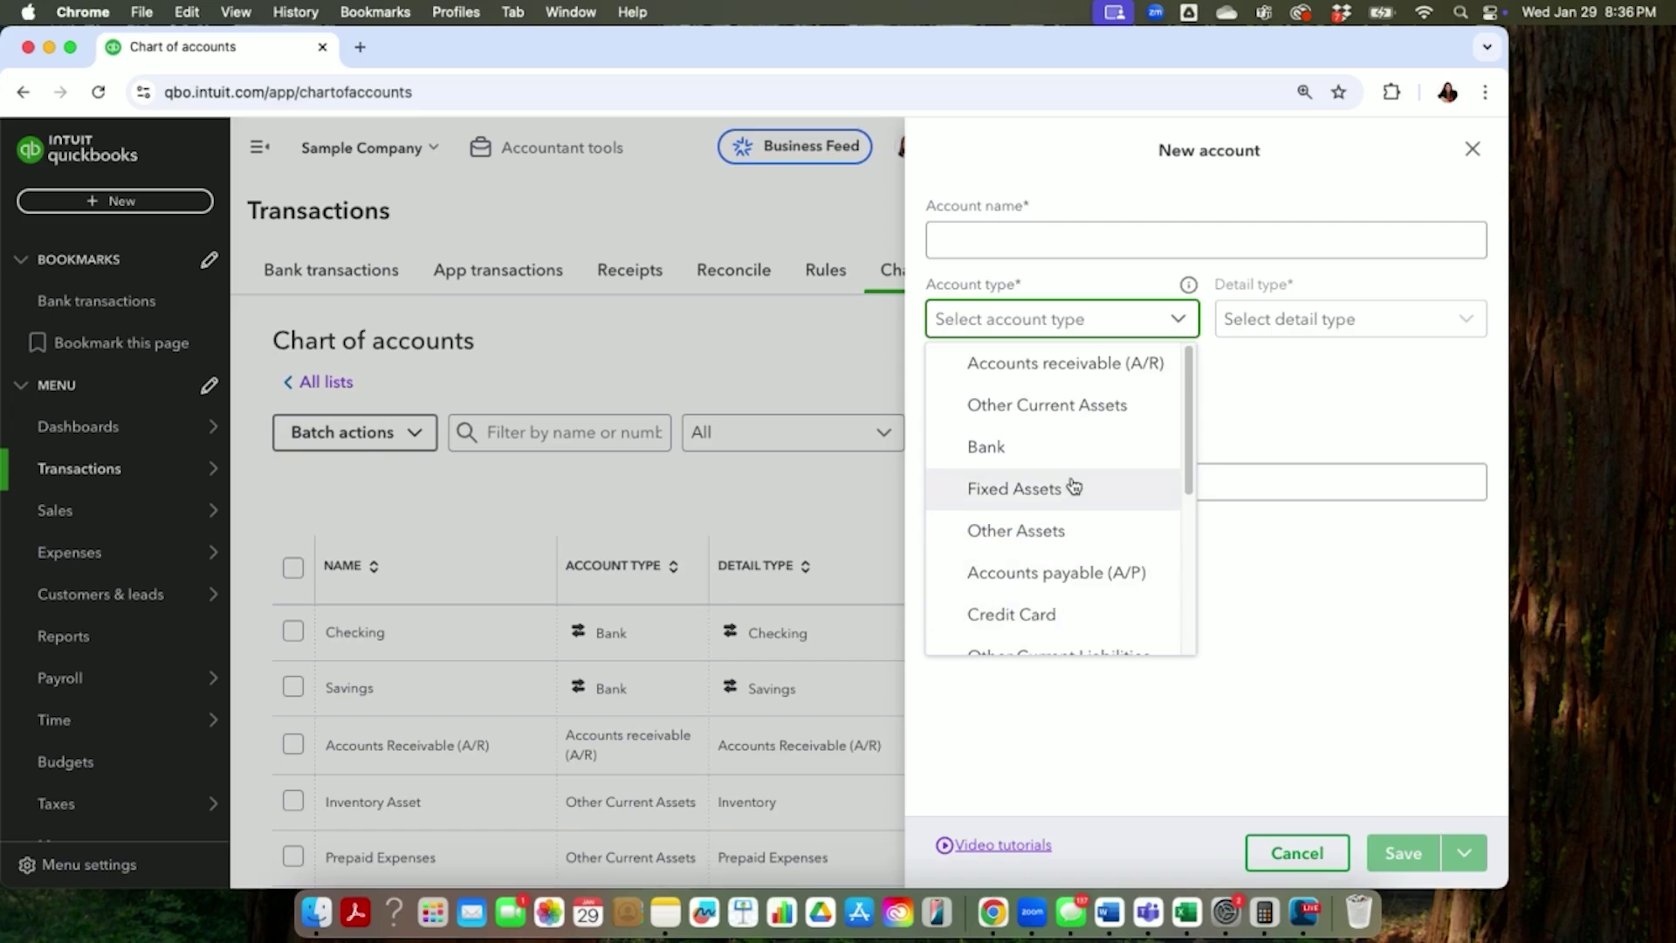
click(1052, 447)
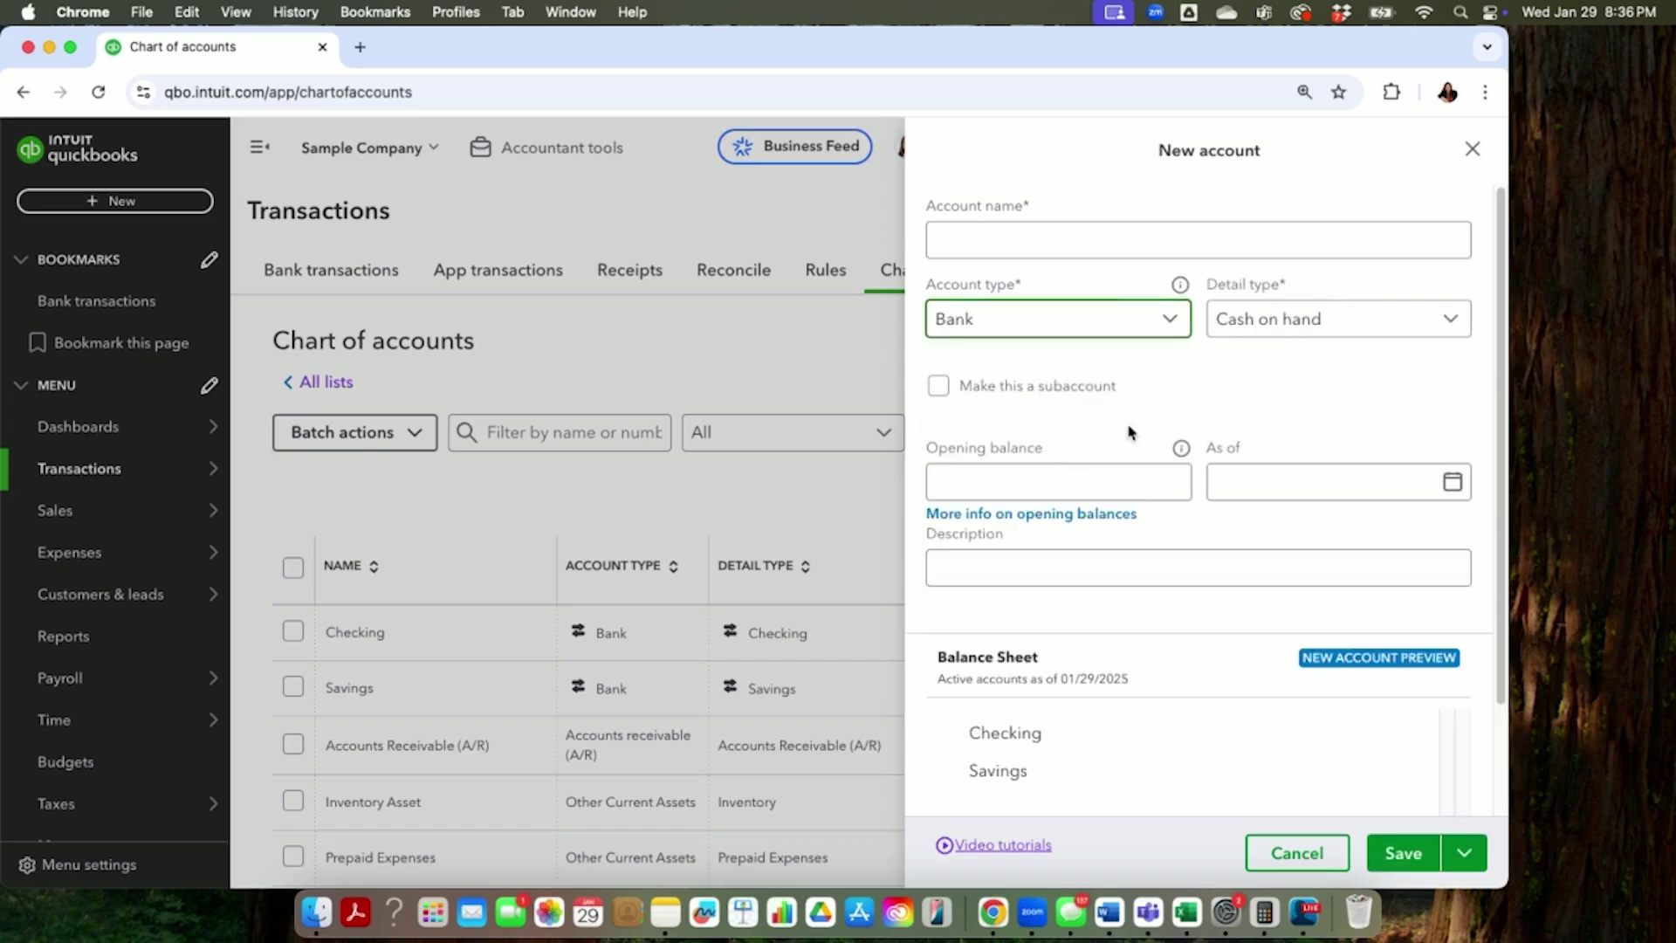
Name the new bank account Cash on Hand and save it
click(1144, 241)
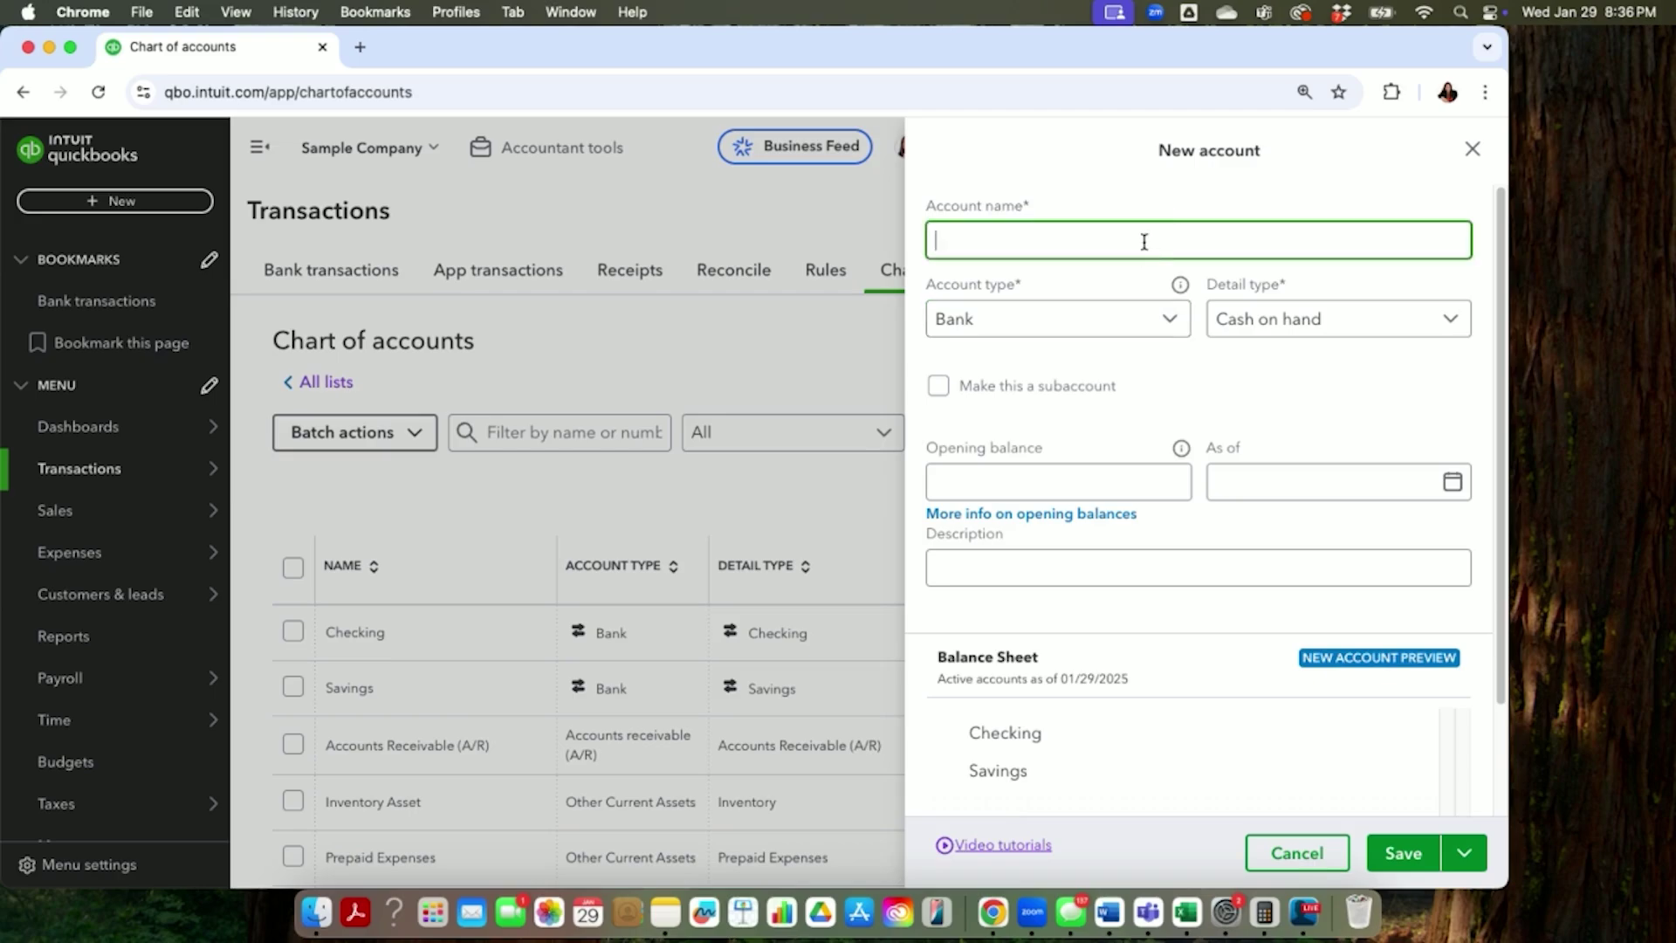
text(Cash O)
key(BackSpace)
text(on Hand)
click(1405, 853)
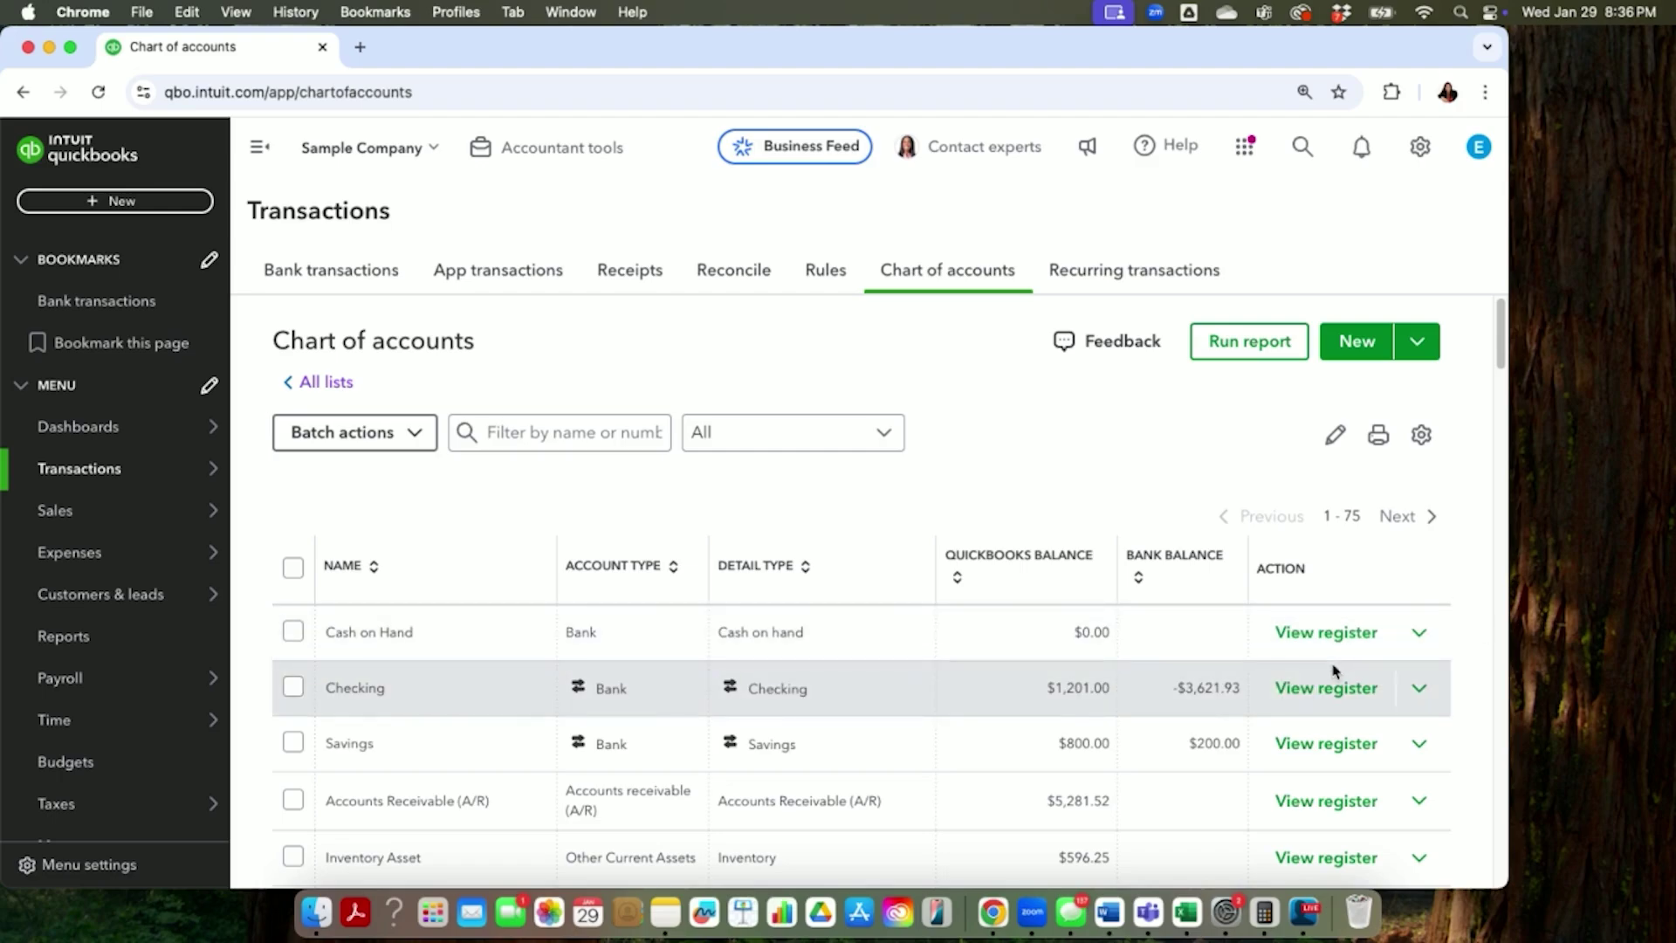
Go to the bank transactions and start importing transactions from a file
mouse_move(133, 425)
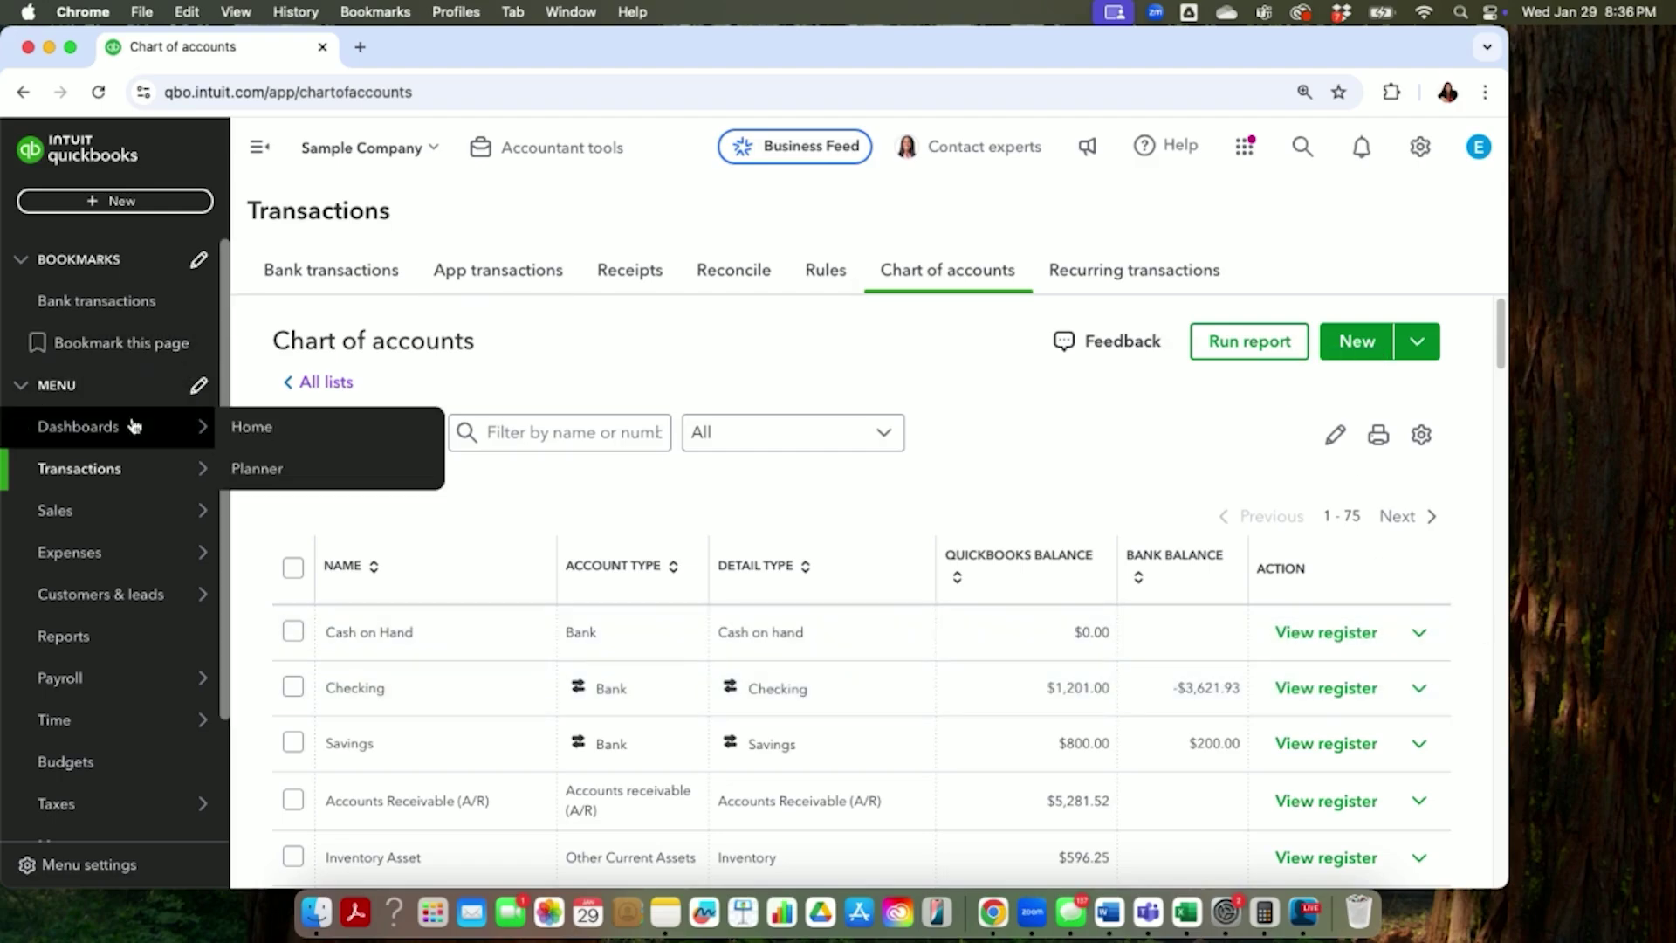
mouse_move(131, 470)
click(268, 473)
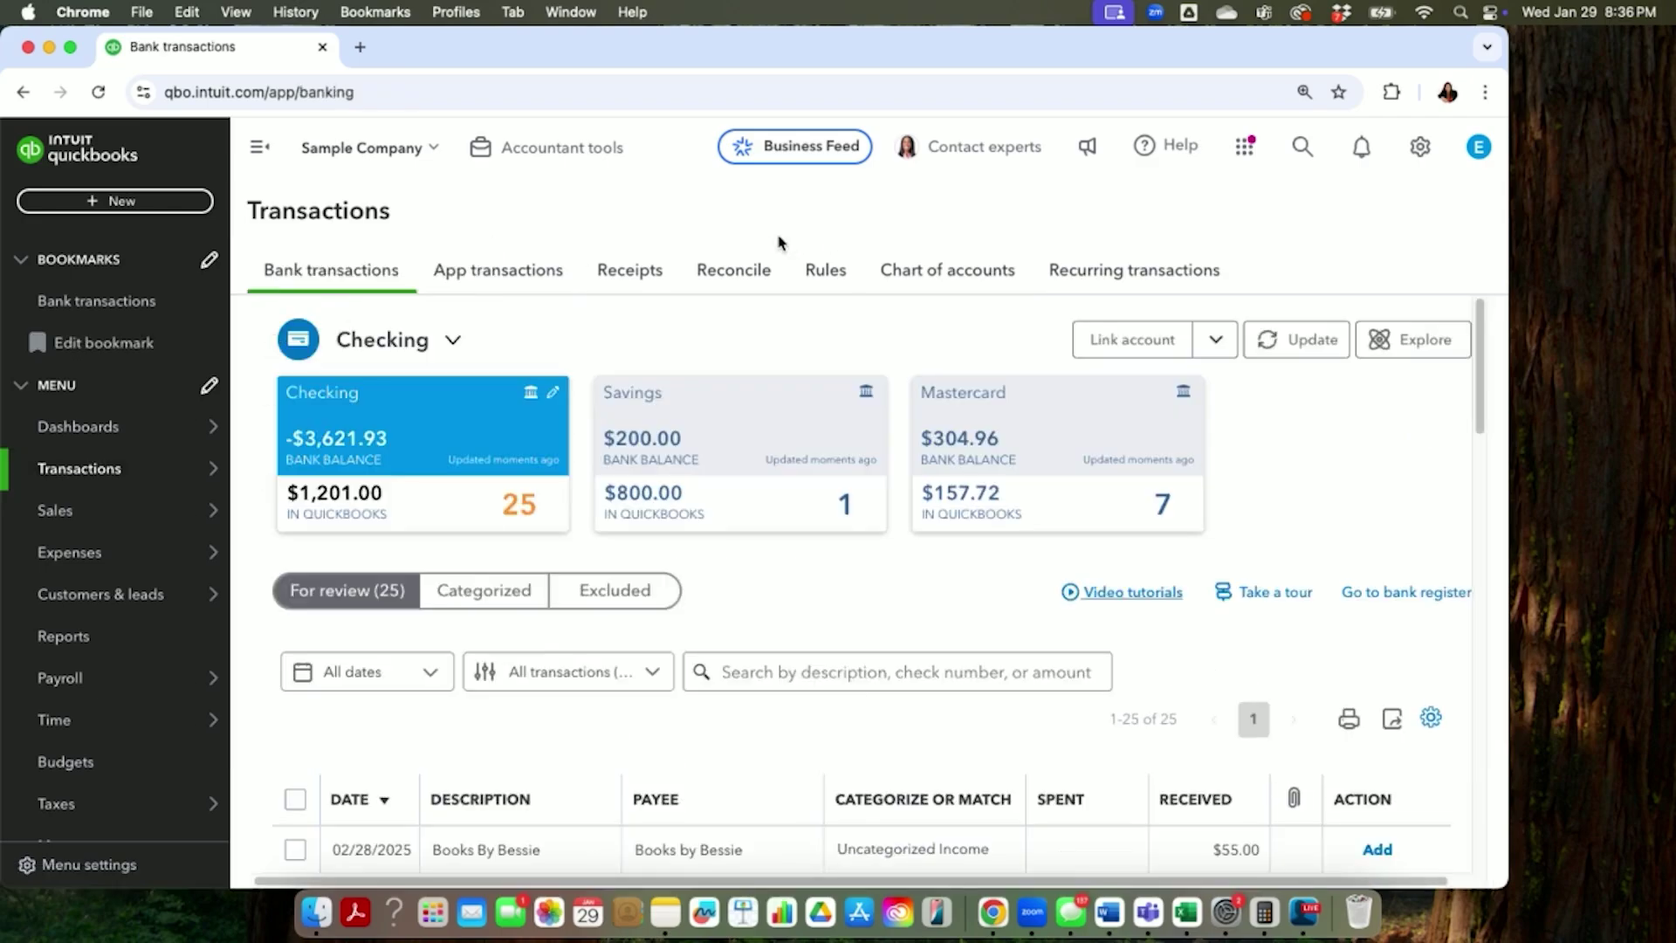
click(1216, 345)
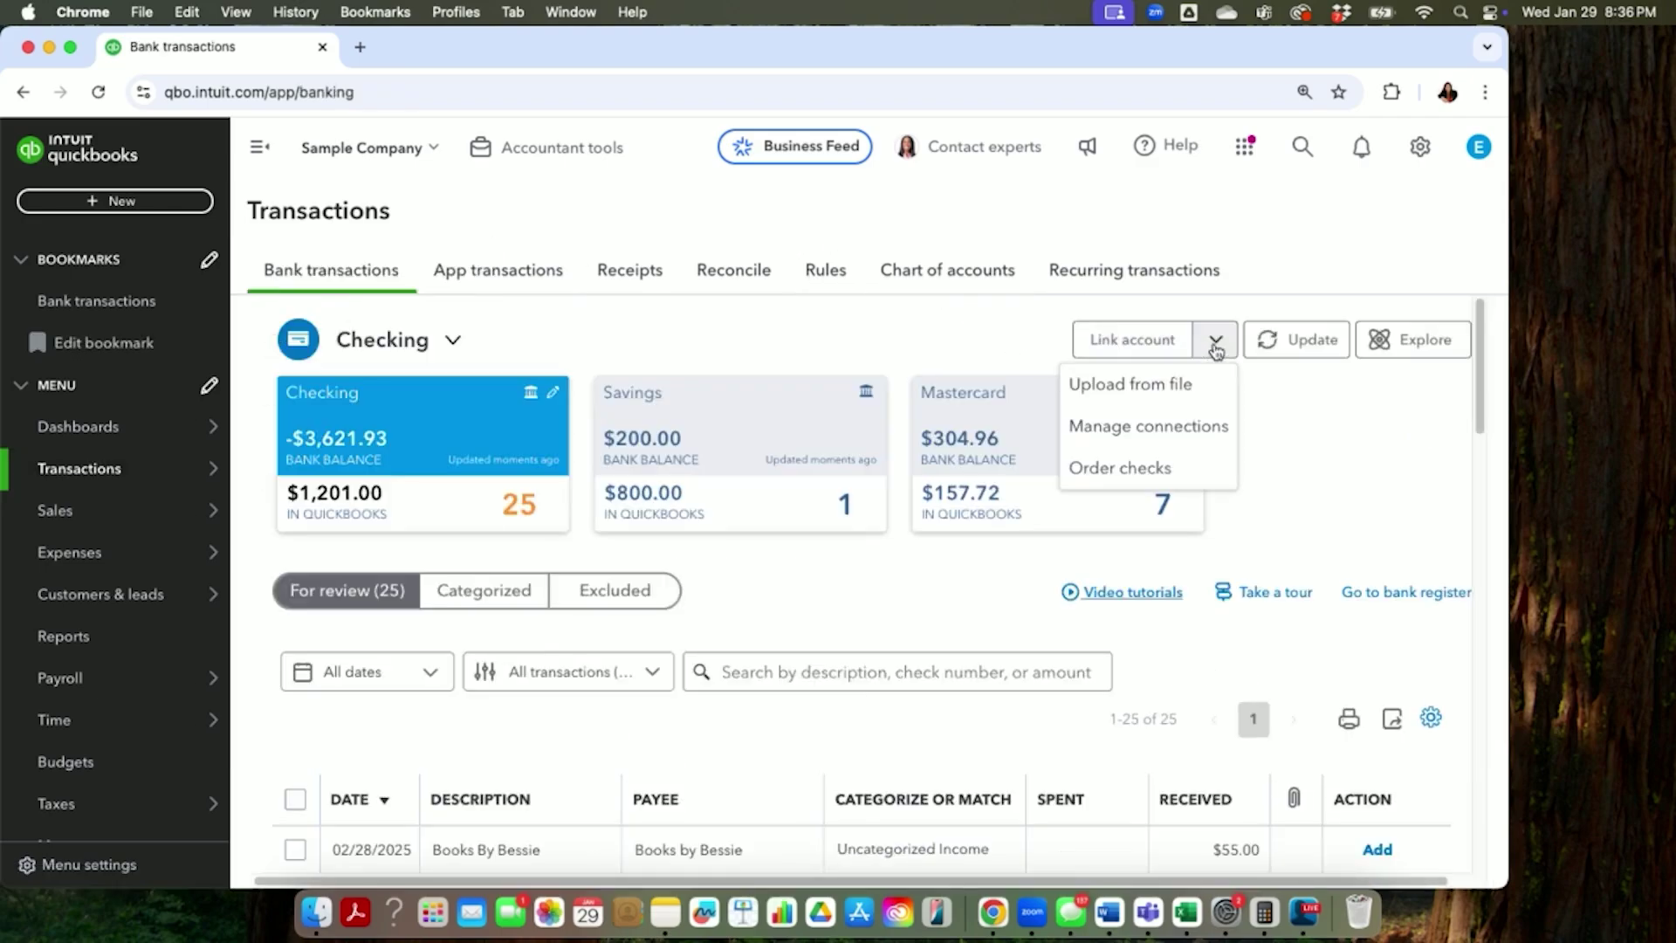
click(1117, 392)
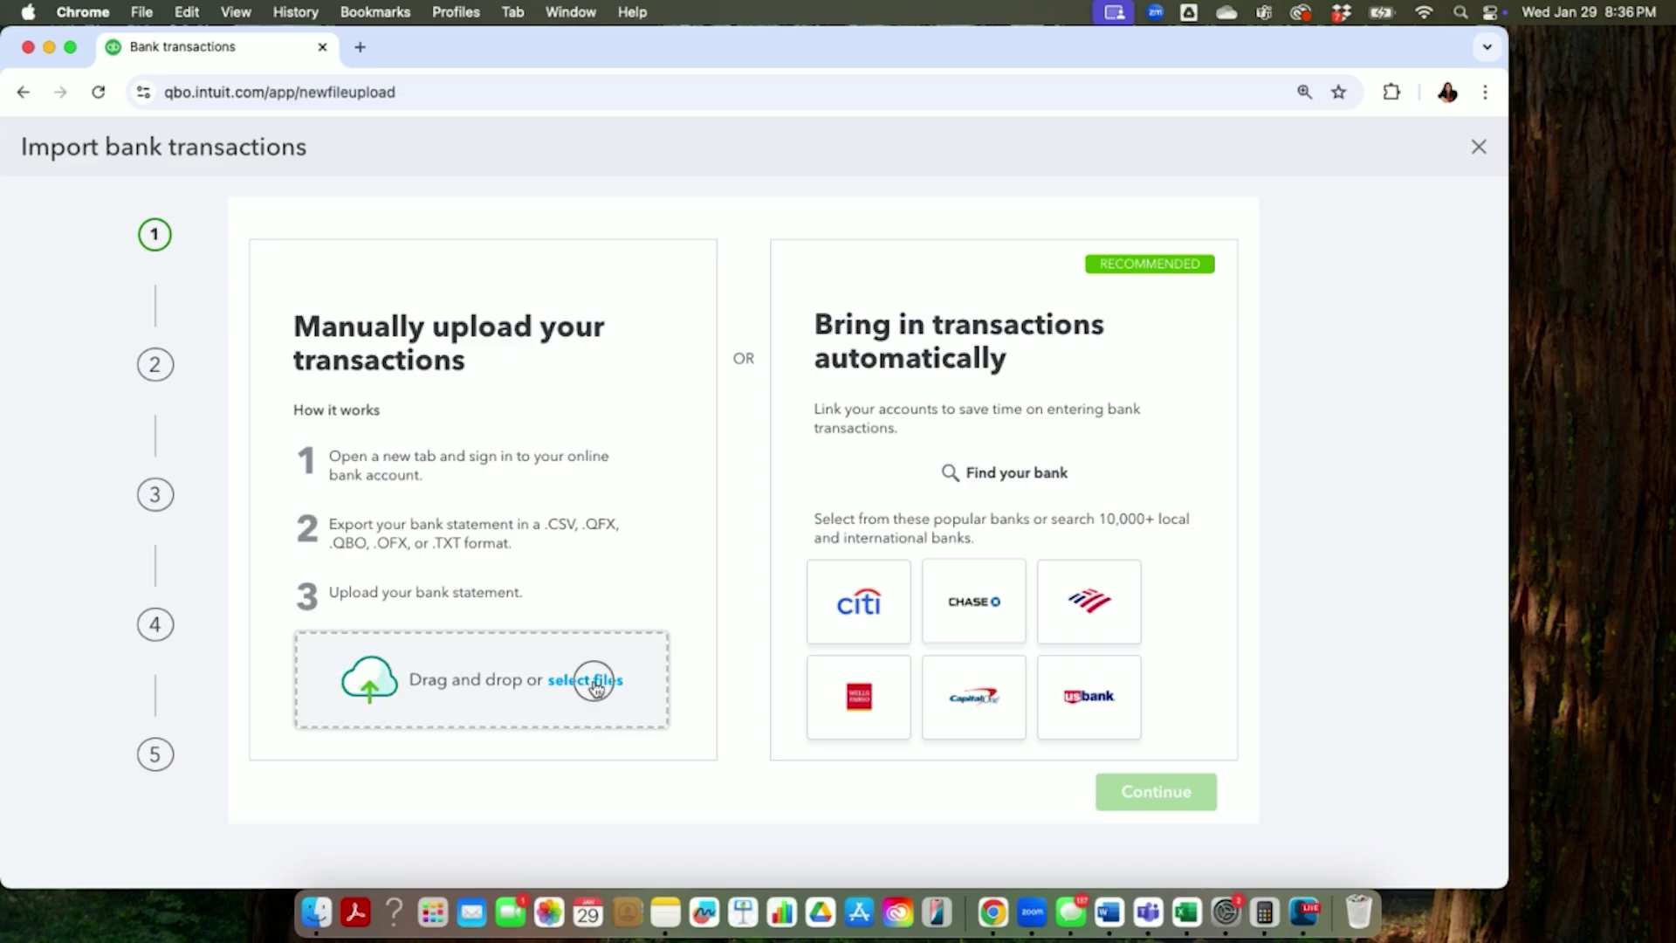
Upload Bank sample.csv from the Documents folder and continue to the account selection
click(588, 679)
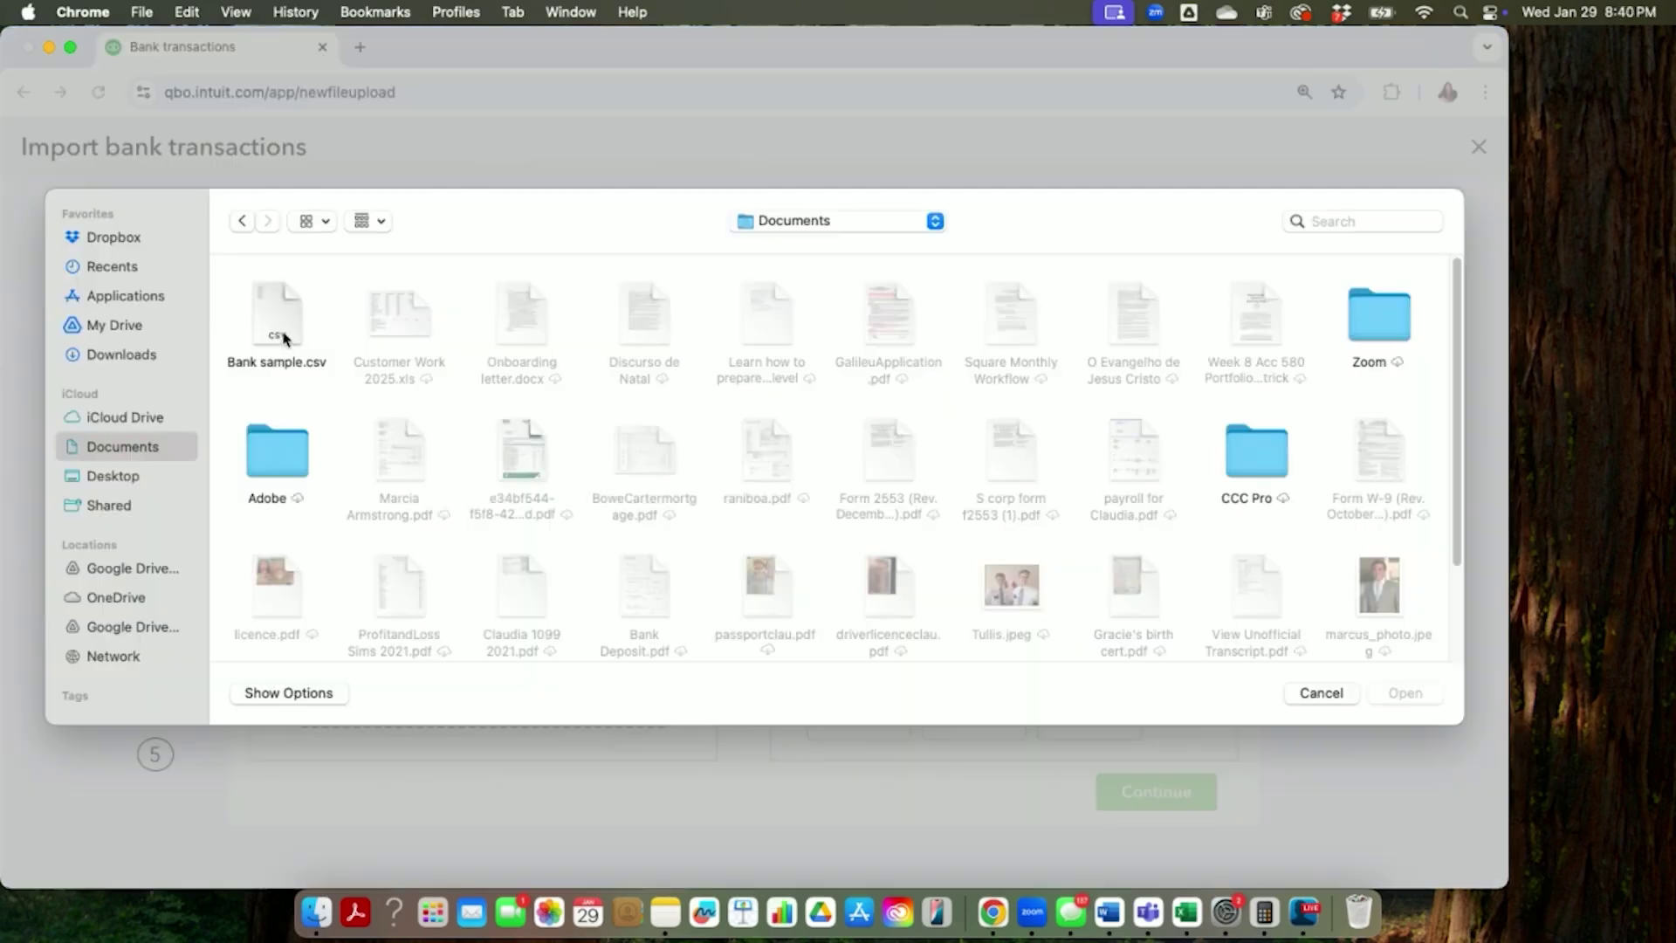
click(282, 336)
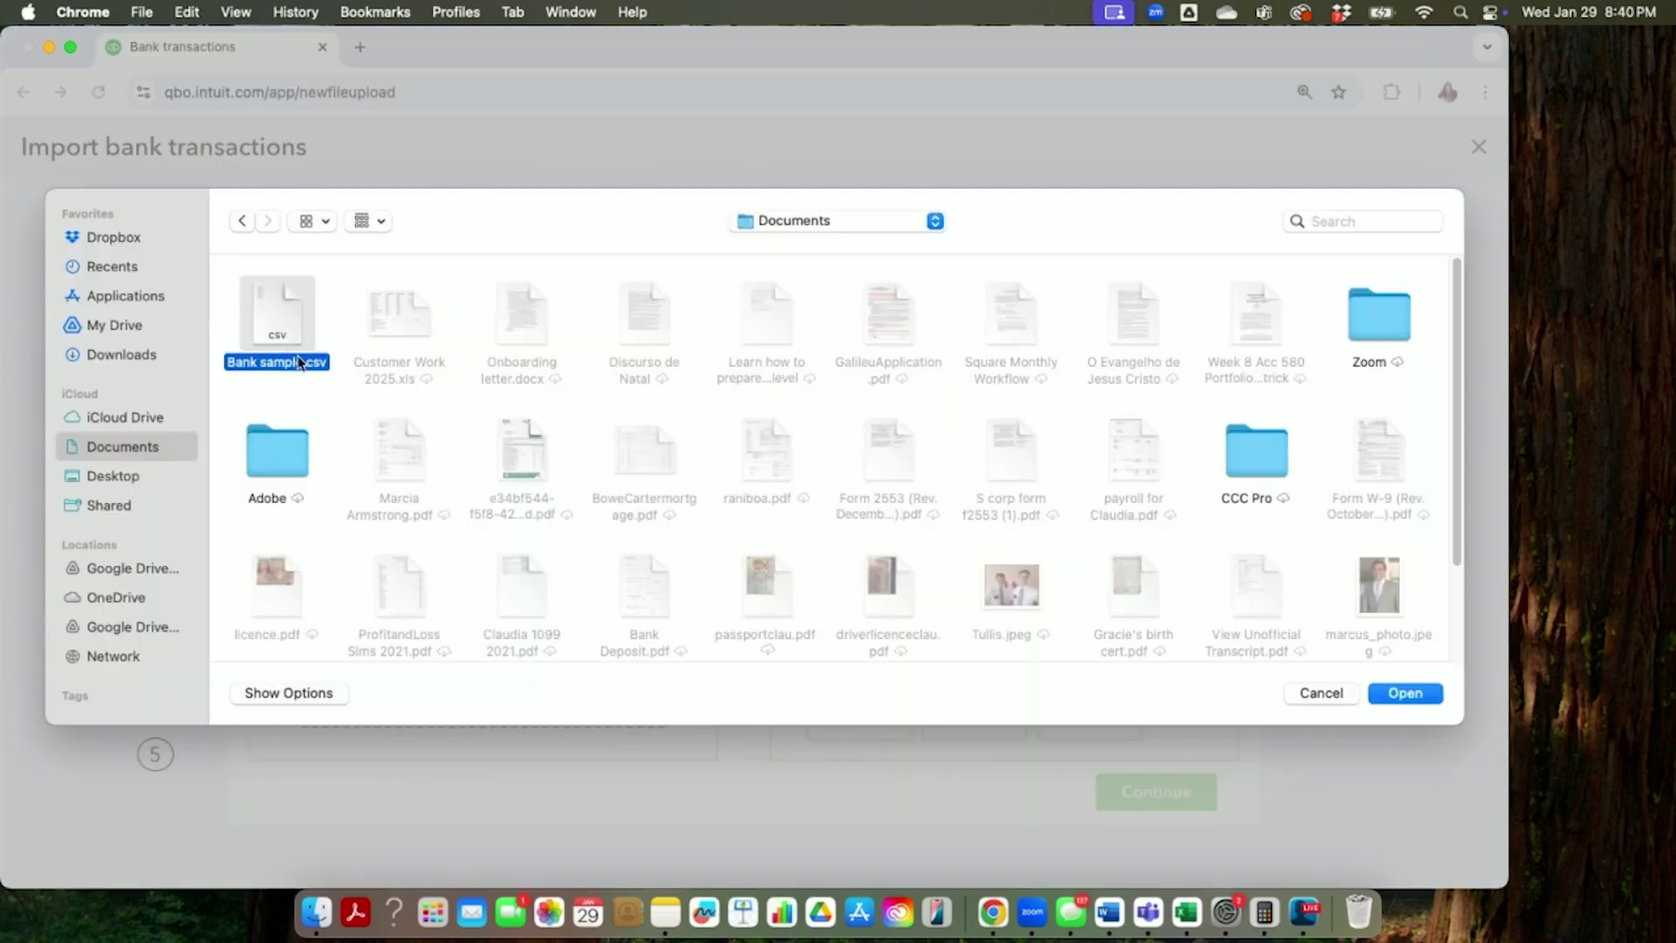
click(1403, 694)
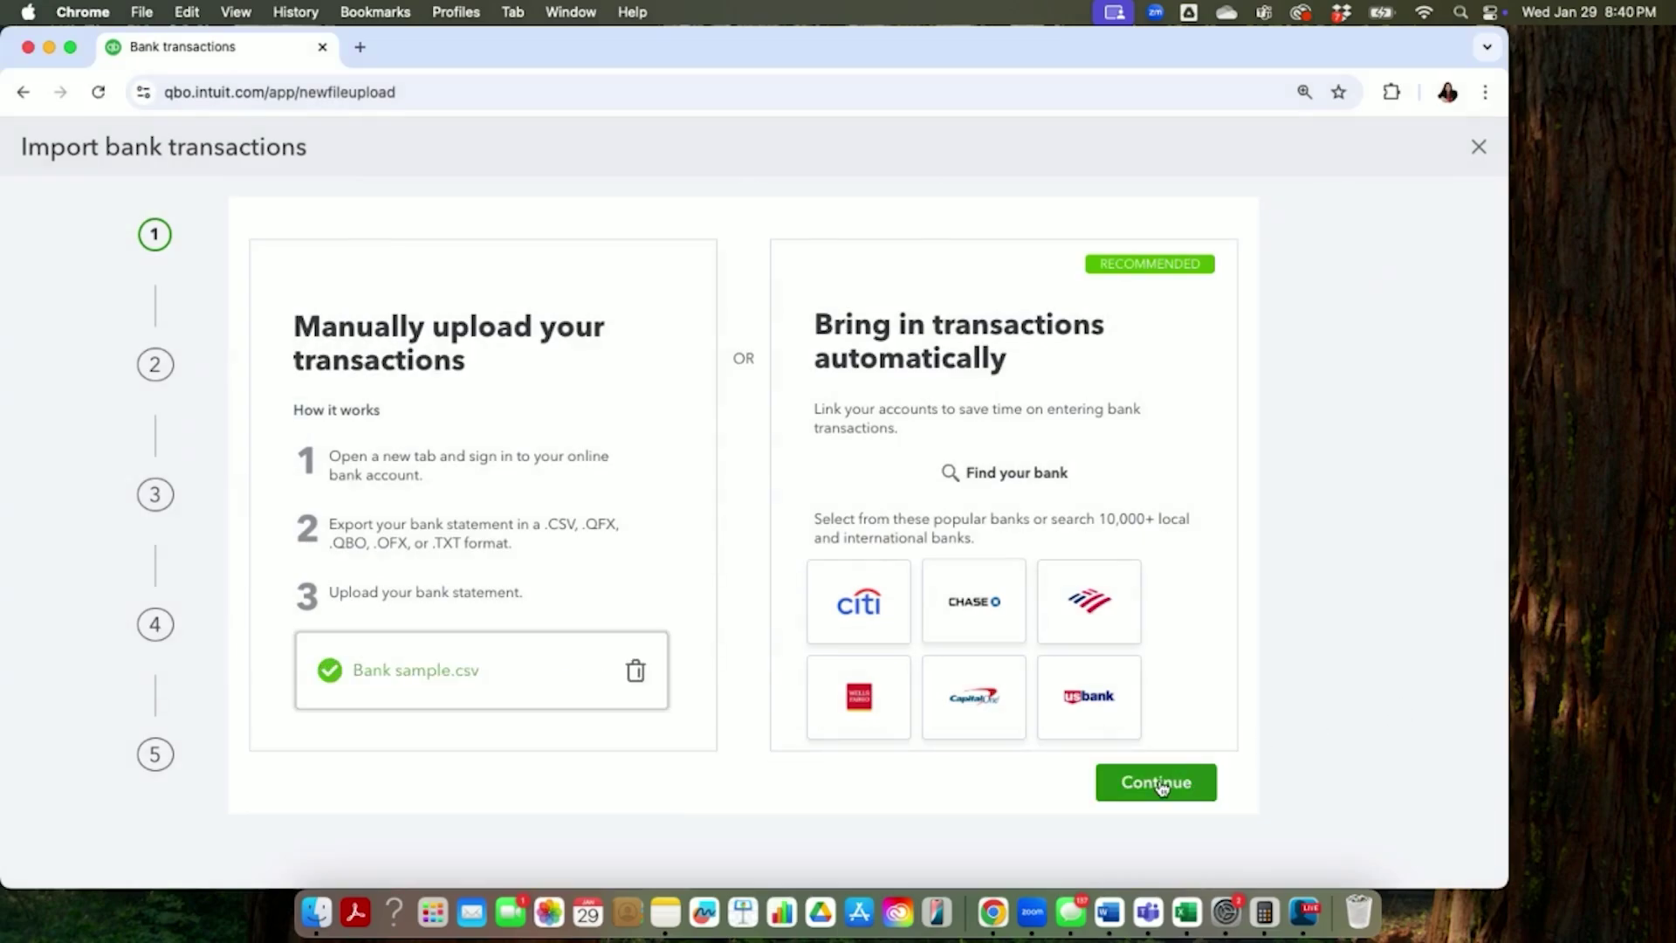
click(1191, 779)
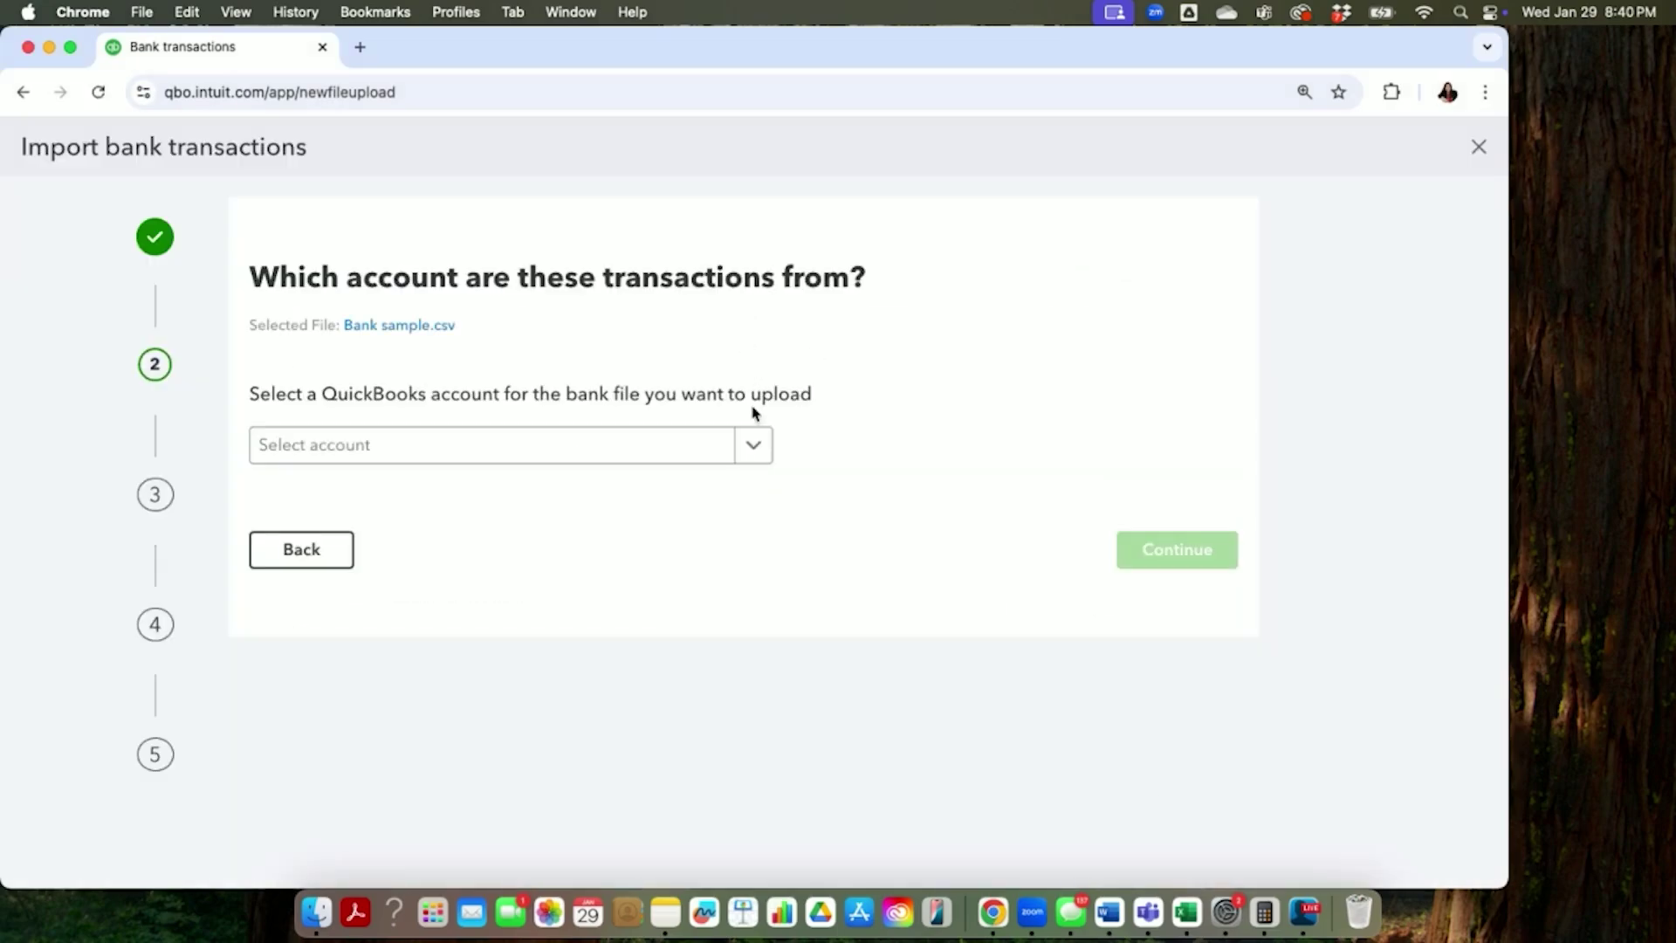
Assign the uploaded bank file to the Cash account and continue to the file setup
click(743, 456)
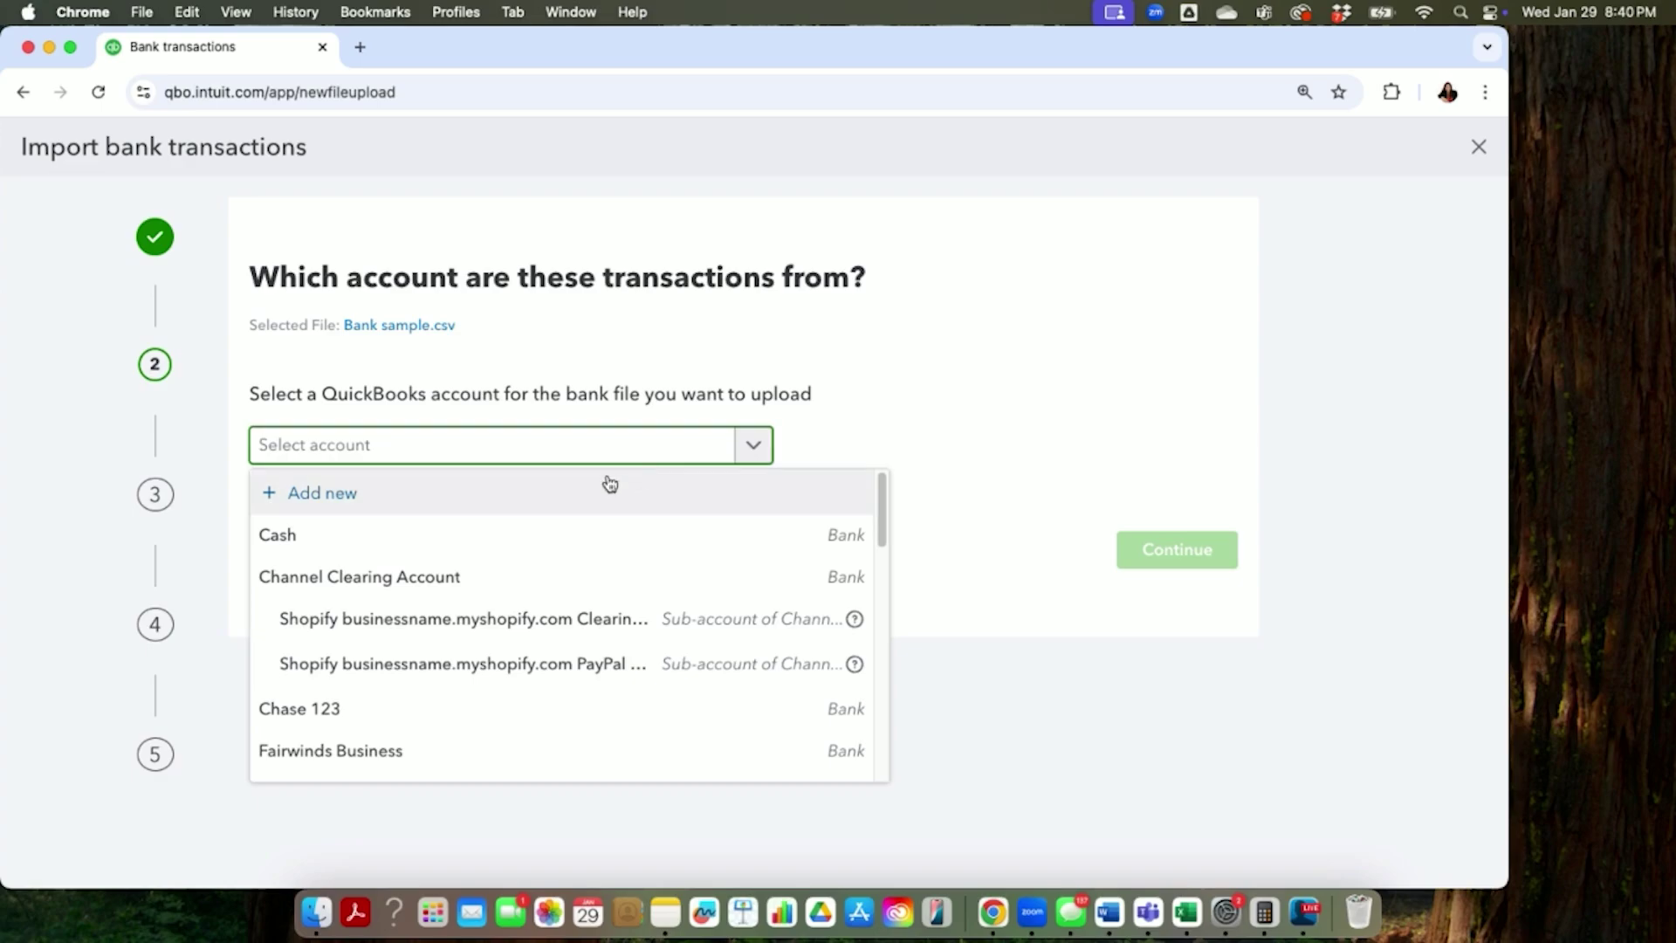
click(366, 547)
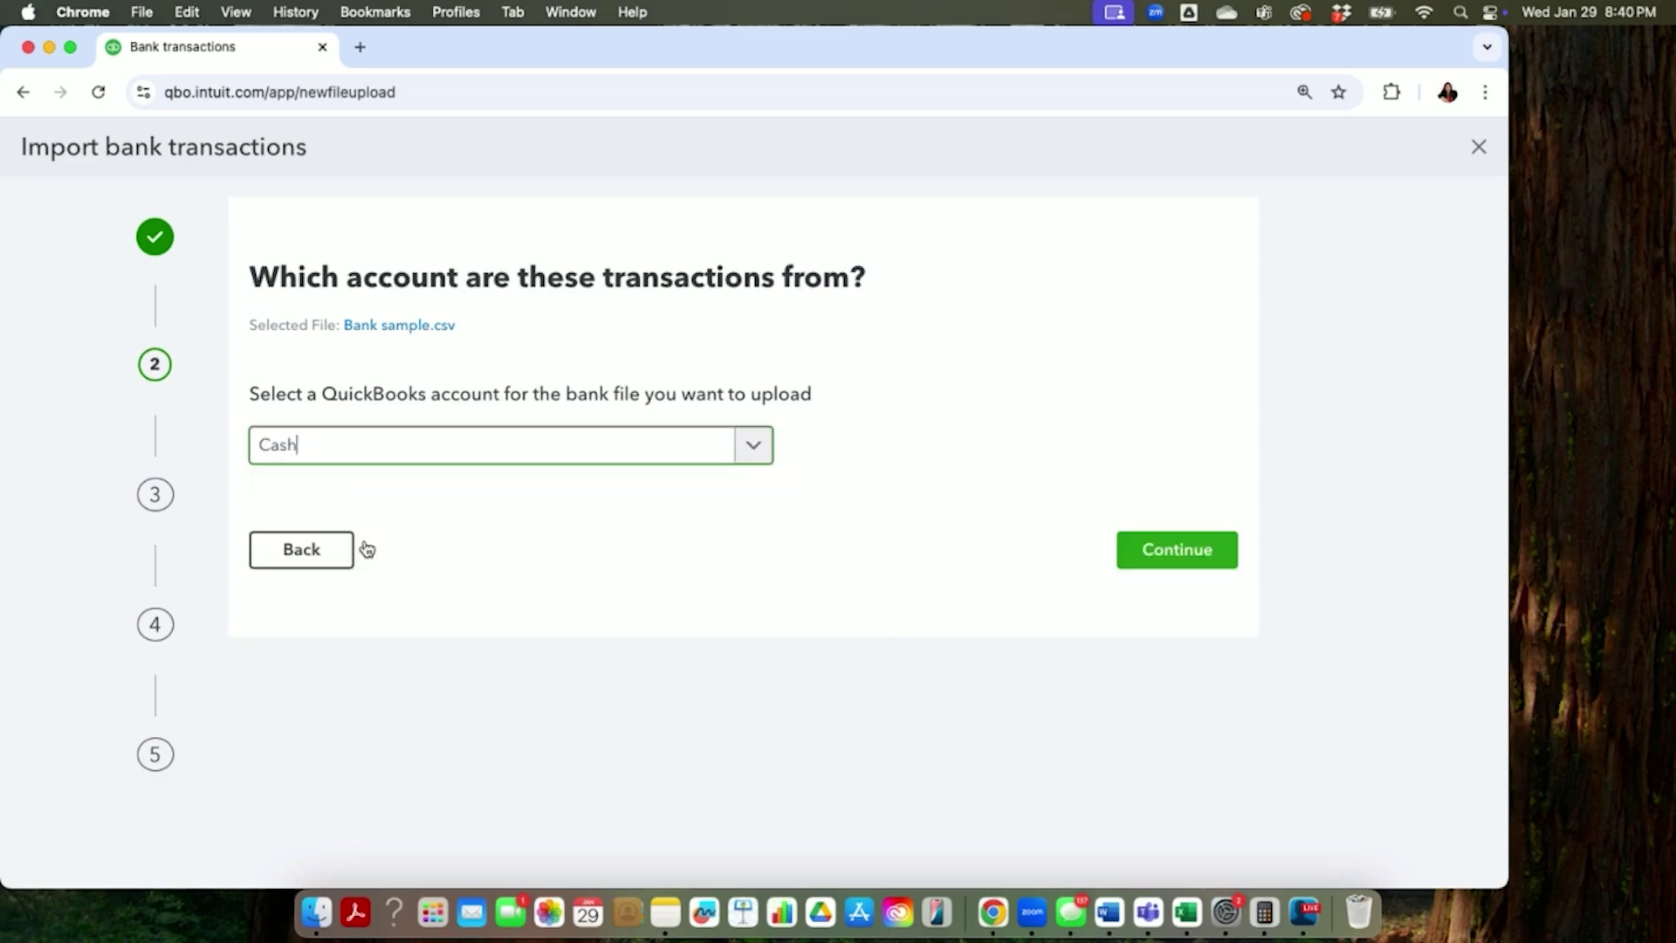
click(1201, 566)
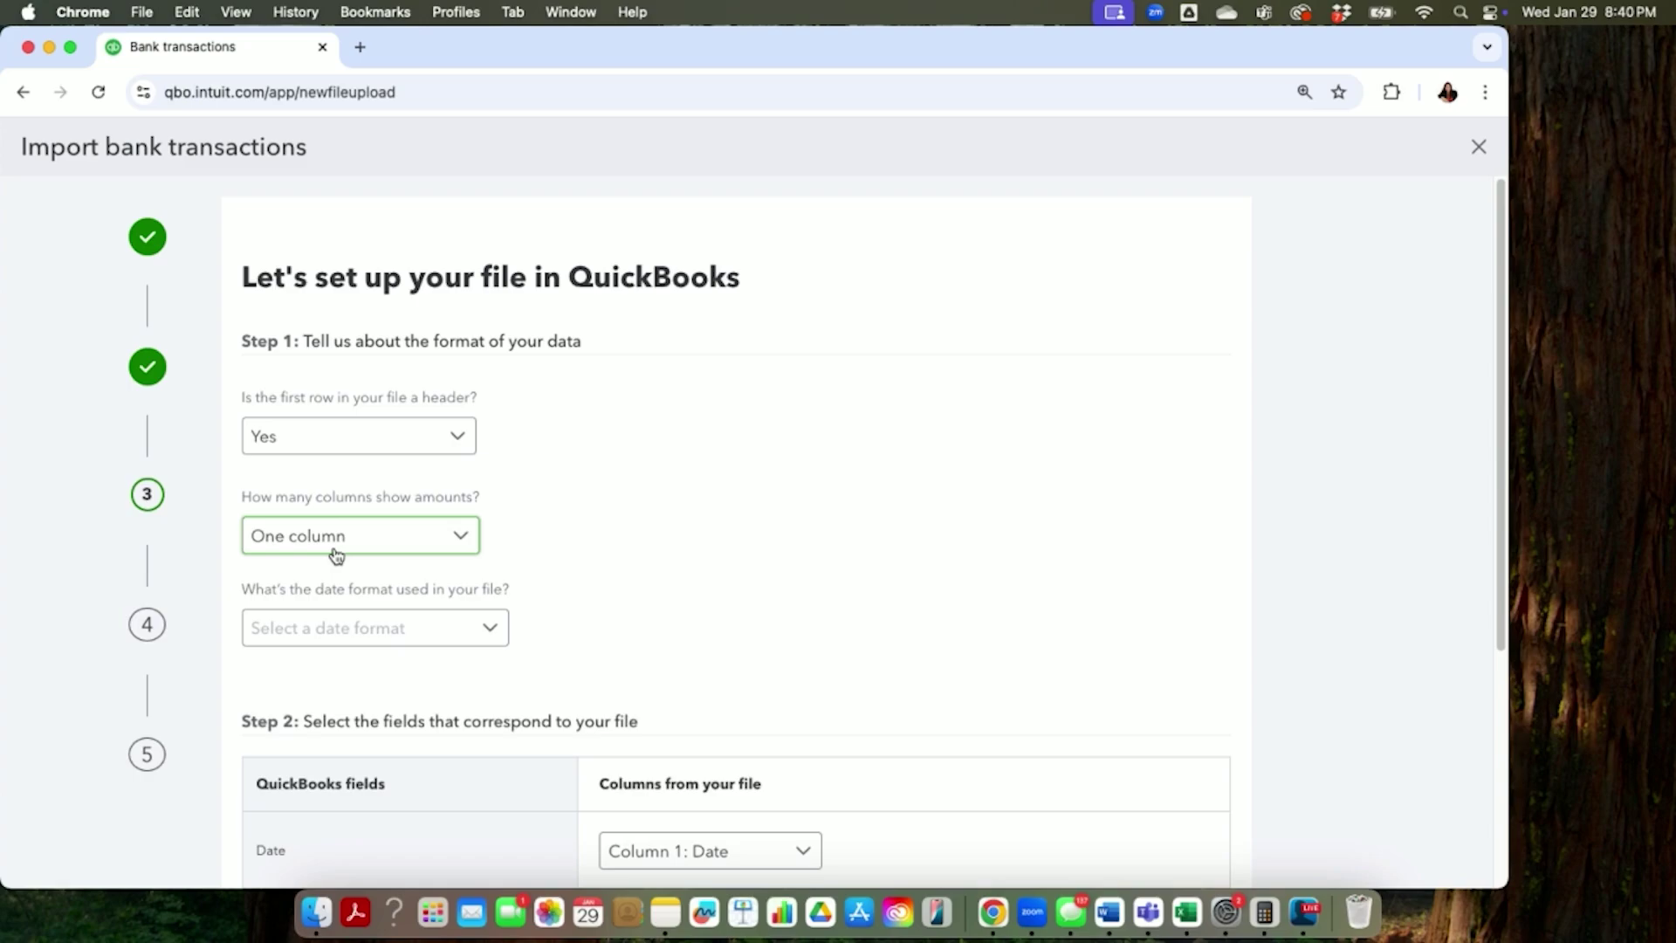
Set the file's date format to MM/dd/yyyy and accept the suggested mapping for date, description and amount
click(485, 638)
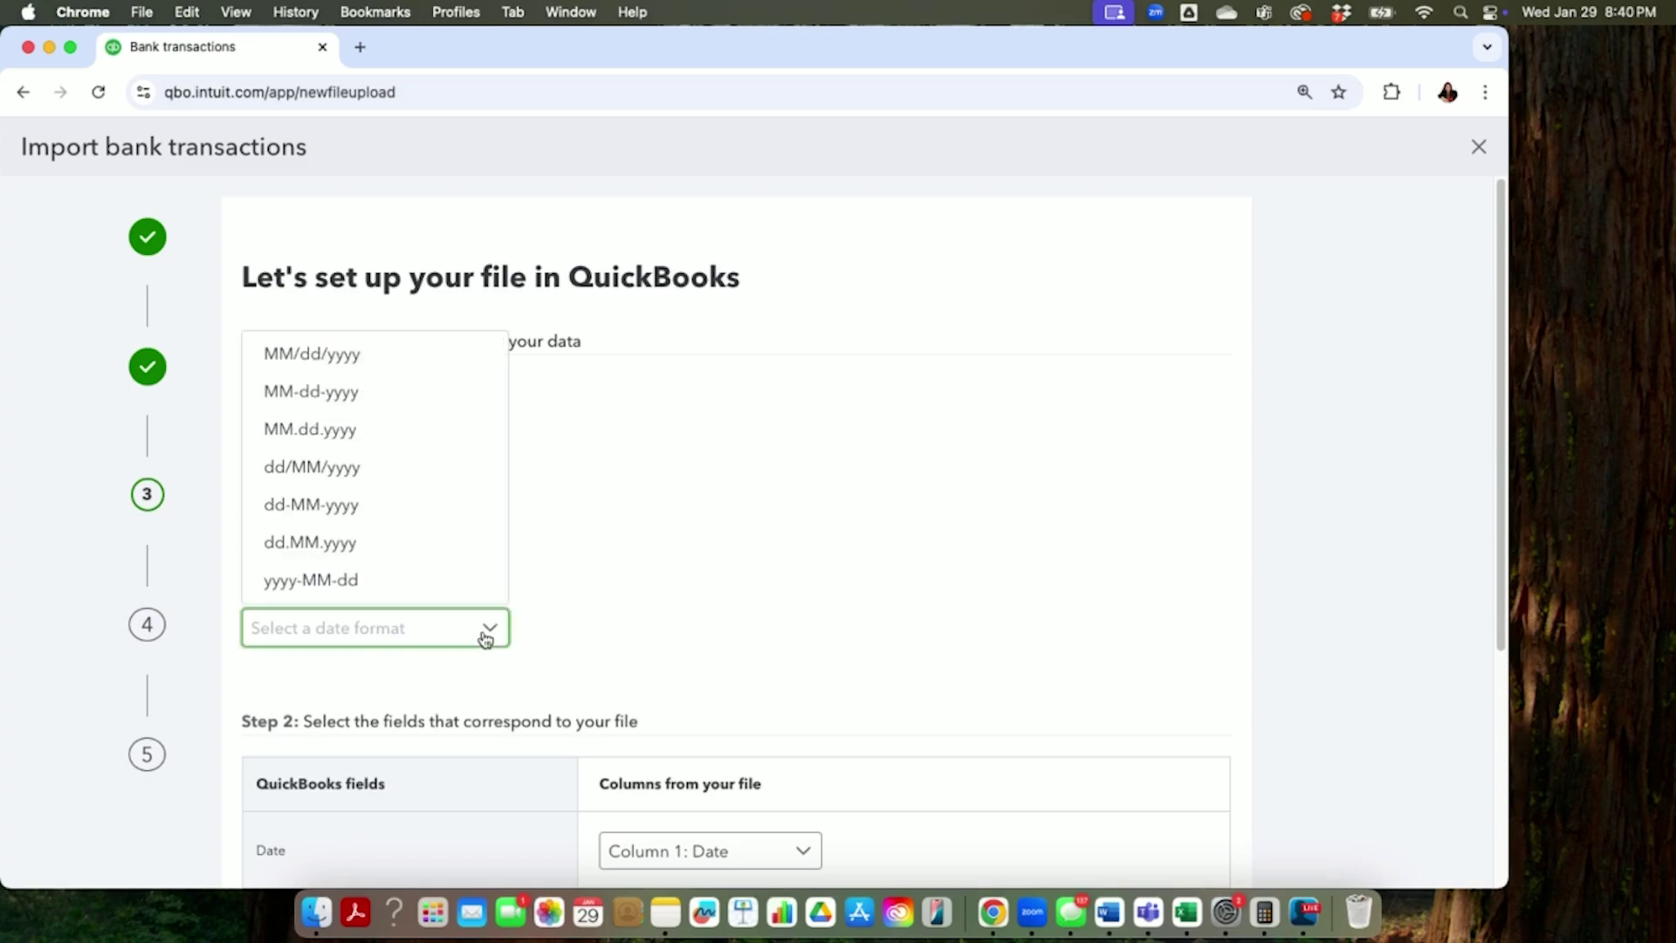
click(387, 353)
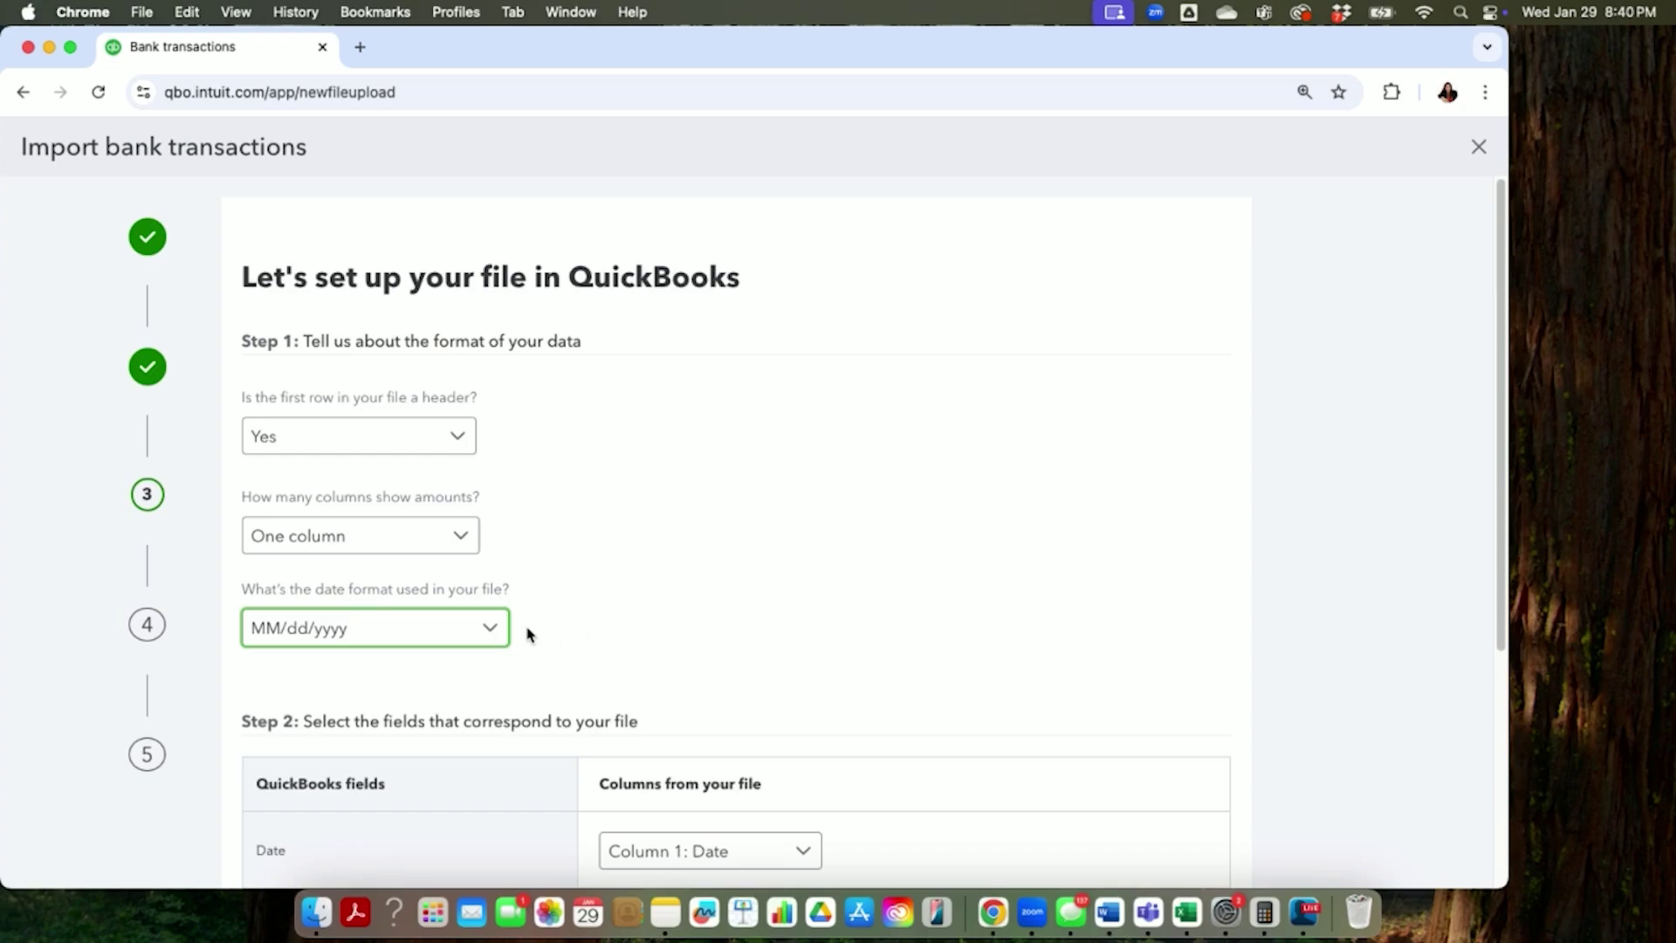
scroll(529, 636, down, 1)
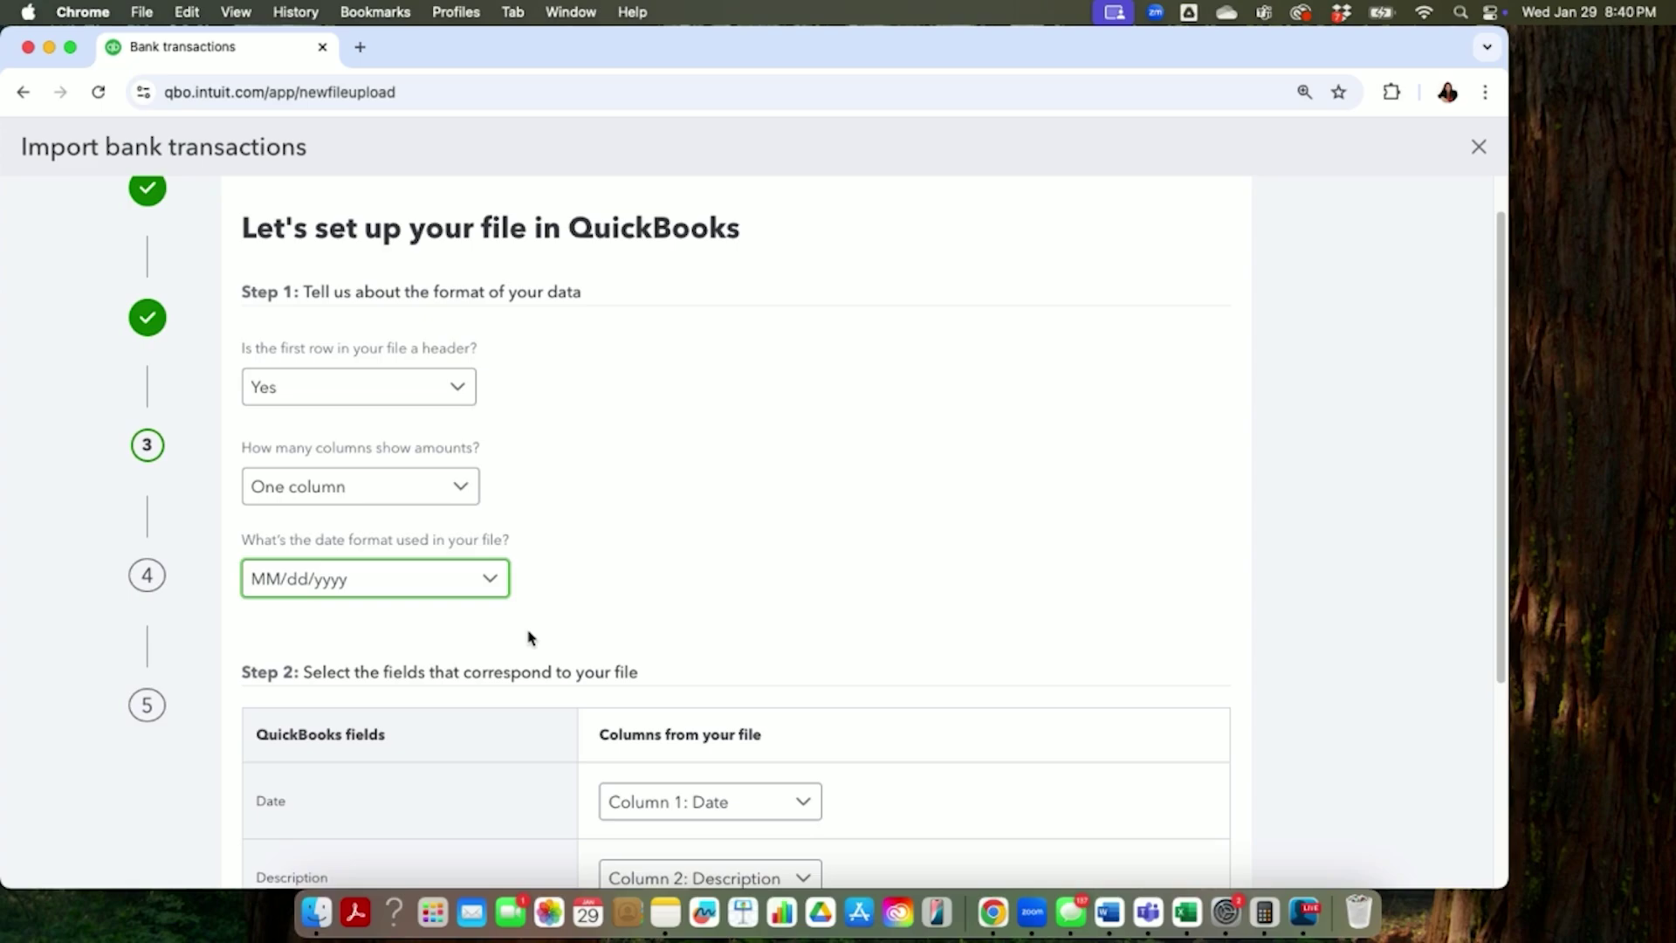
scroll(558, 610, down, 6)
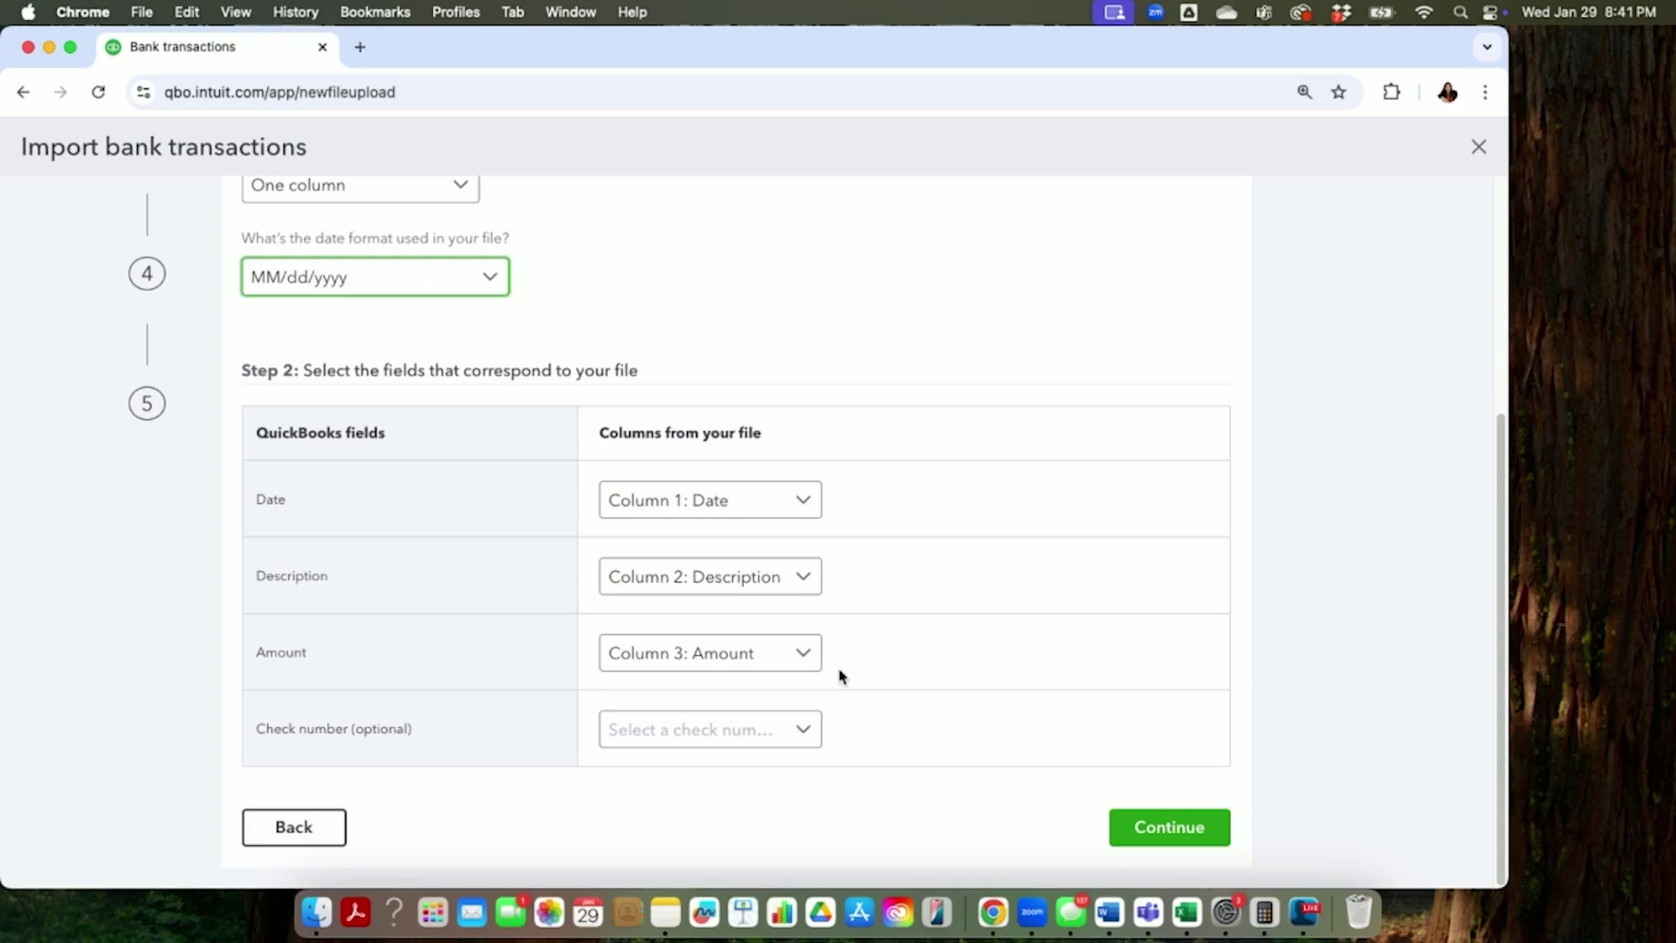
click(1141, 829)
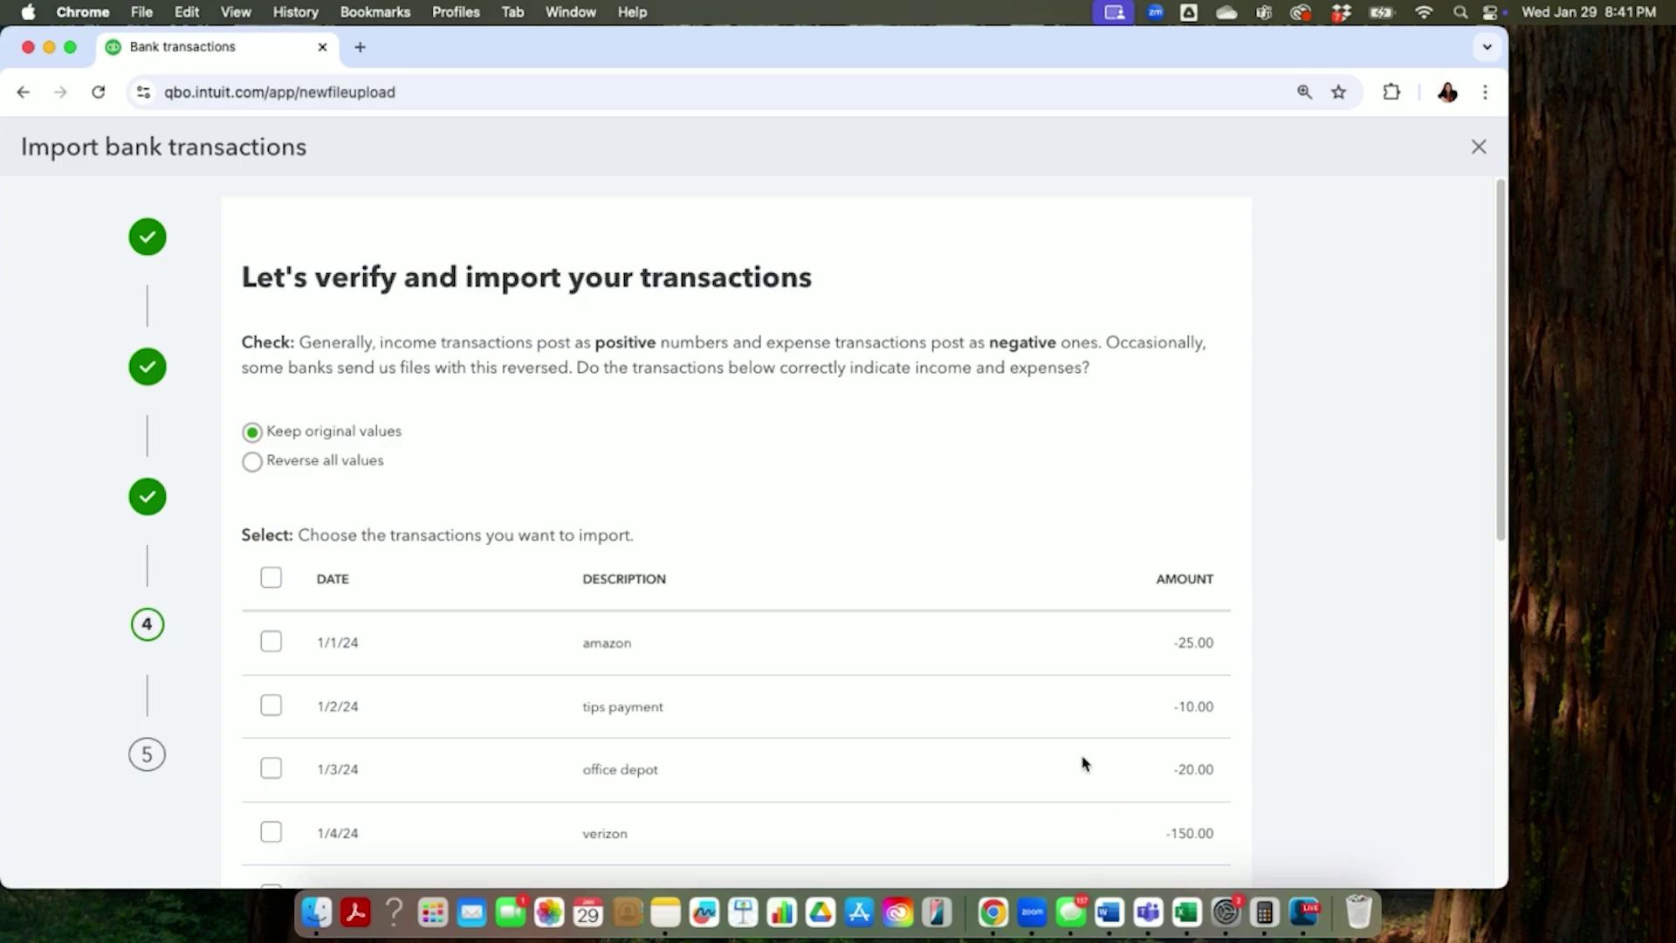
Review the transaction amounts, select all transactions with their original values, and complete the import
scroll(1078, 761, down, 5)
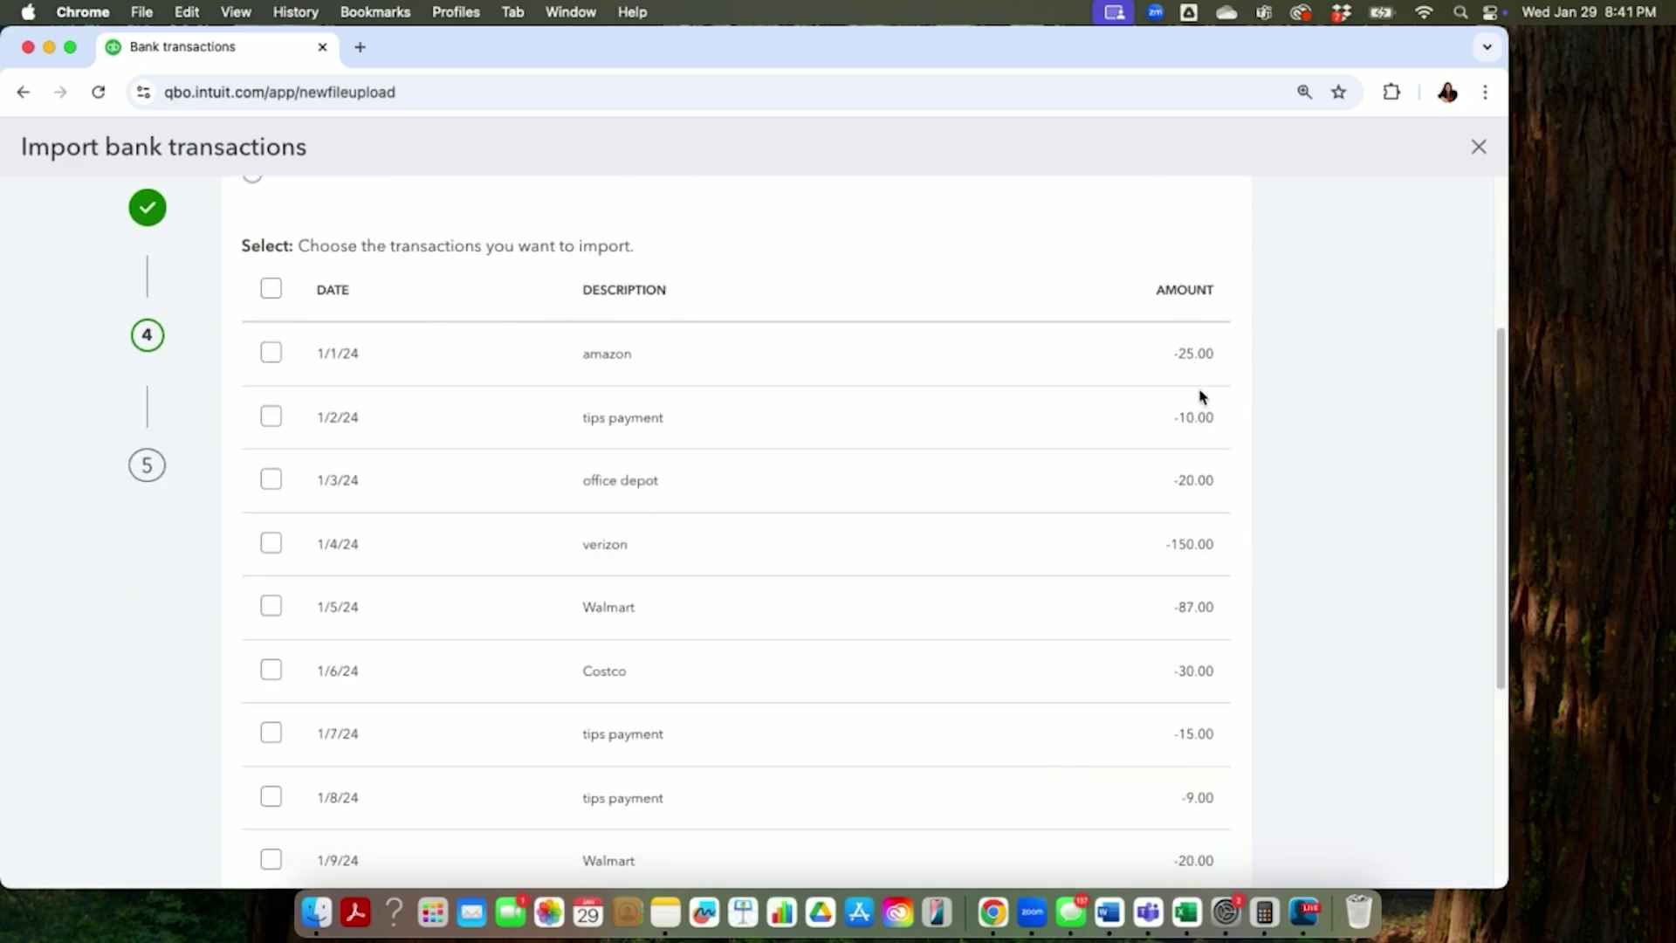
scroll(1196, 812, down, 6)
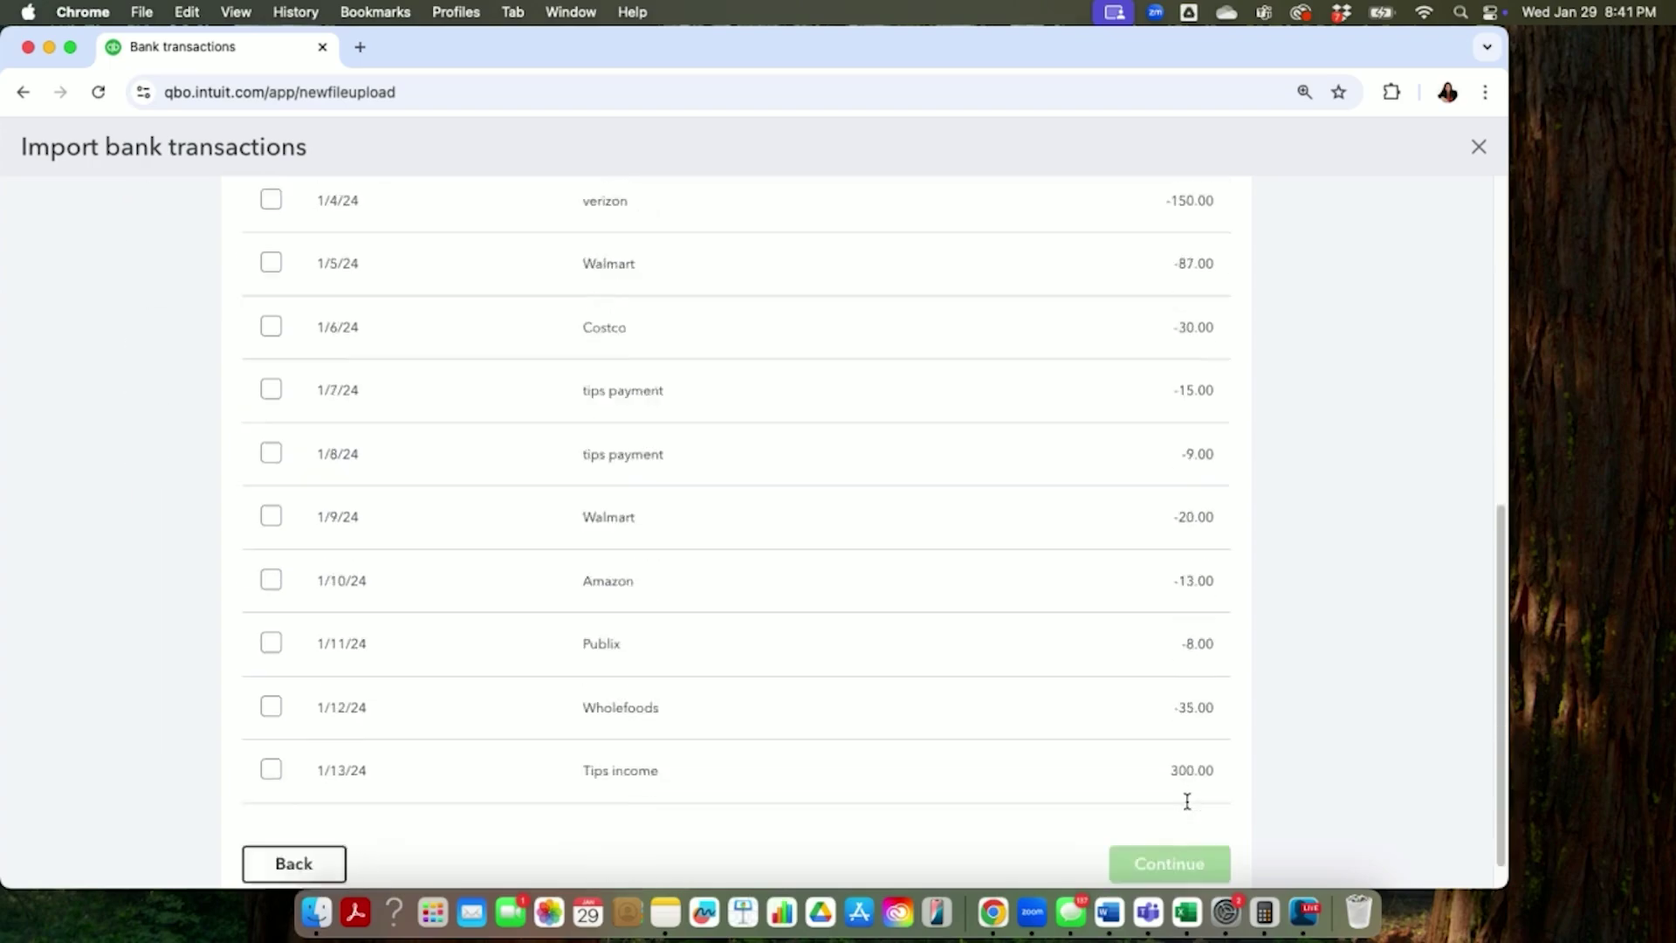
scroll(625, 580, up, 10)
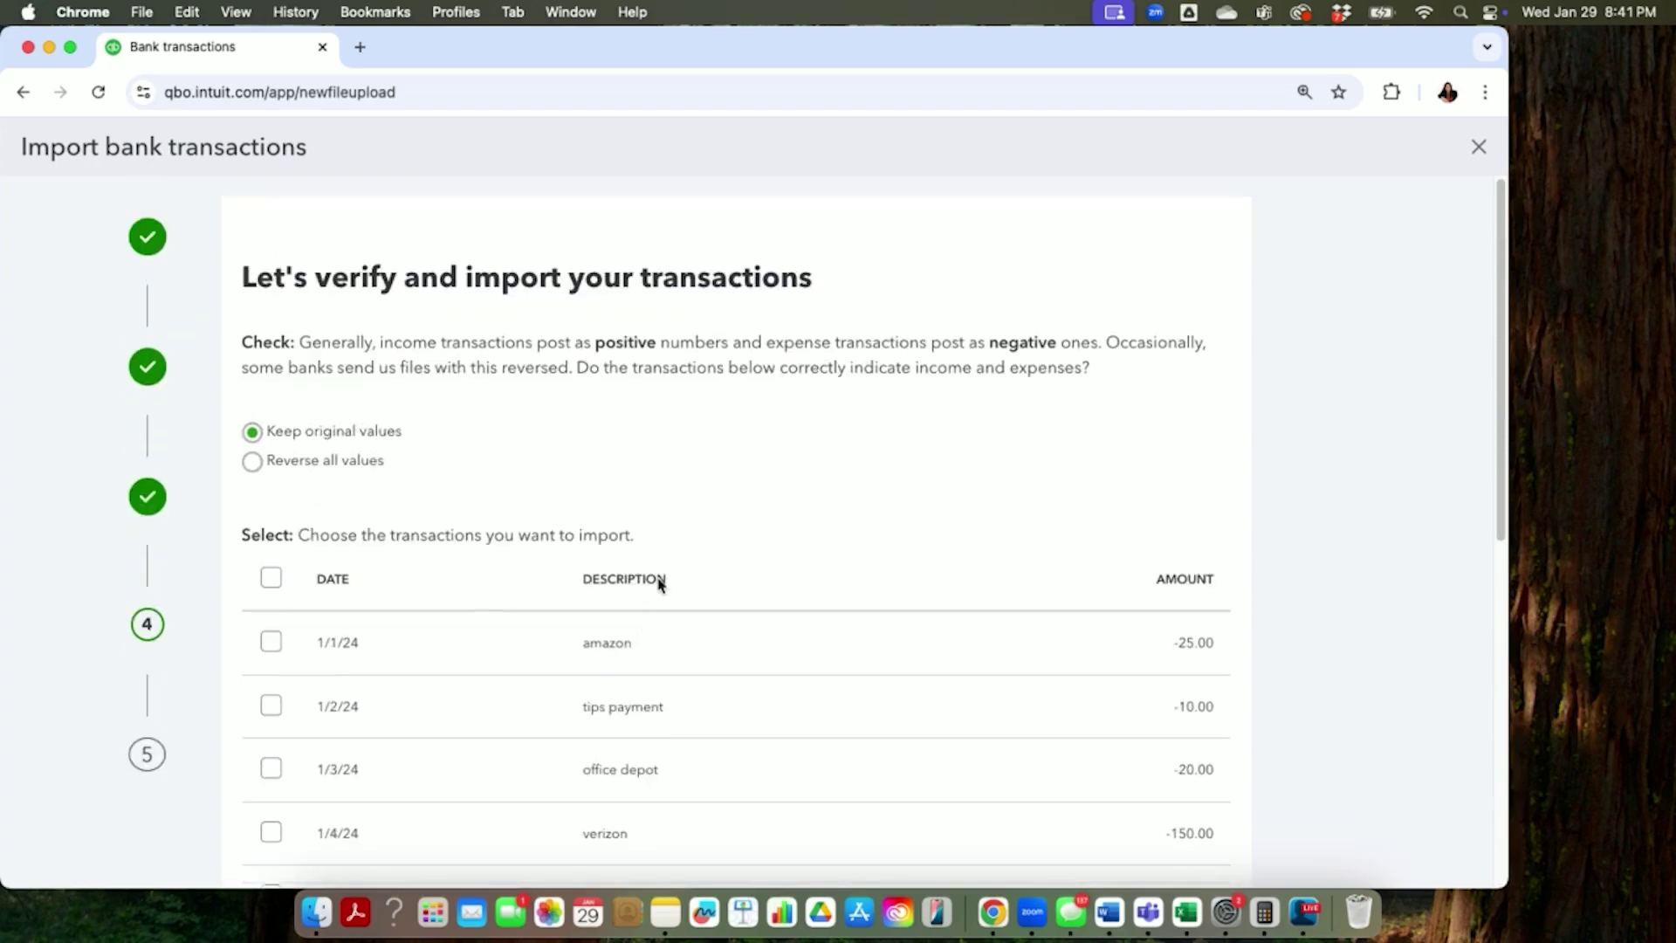
click(270, 578)
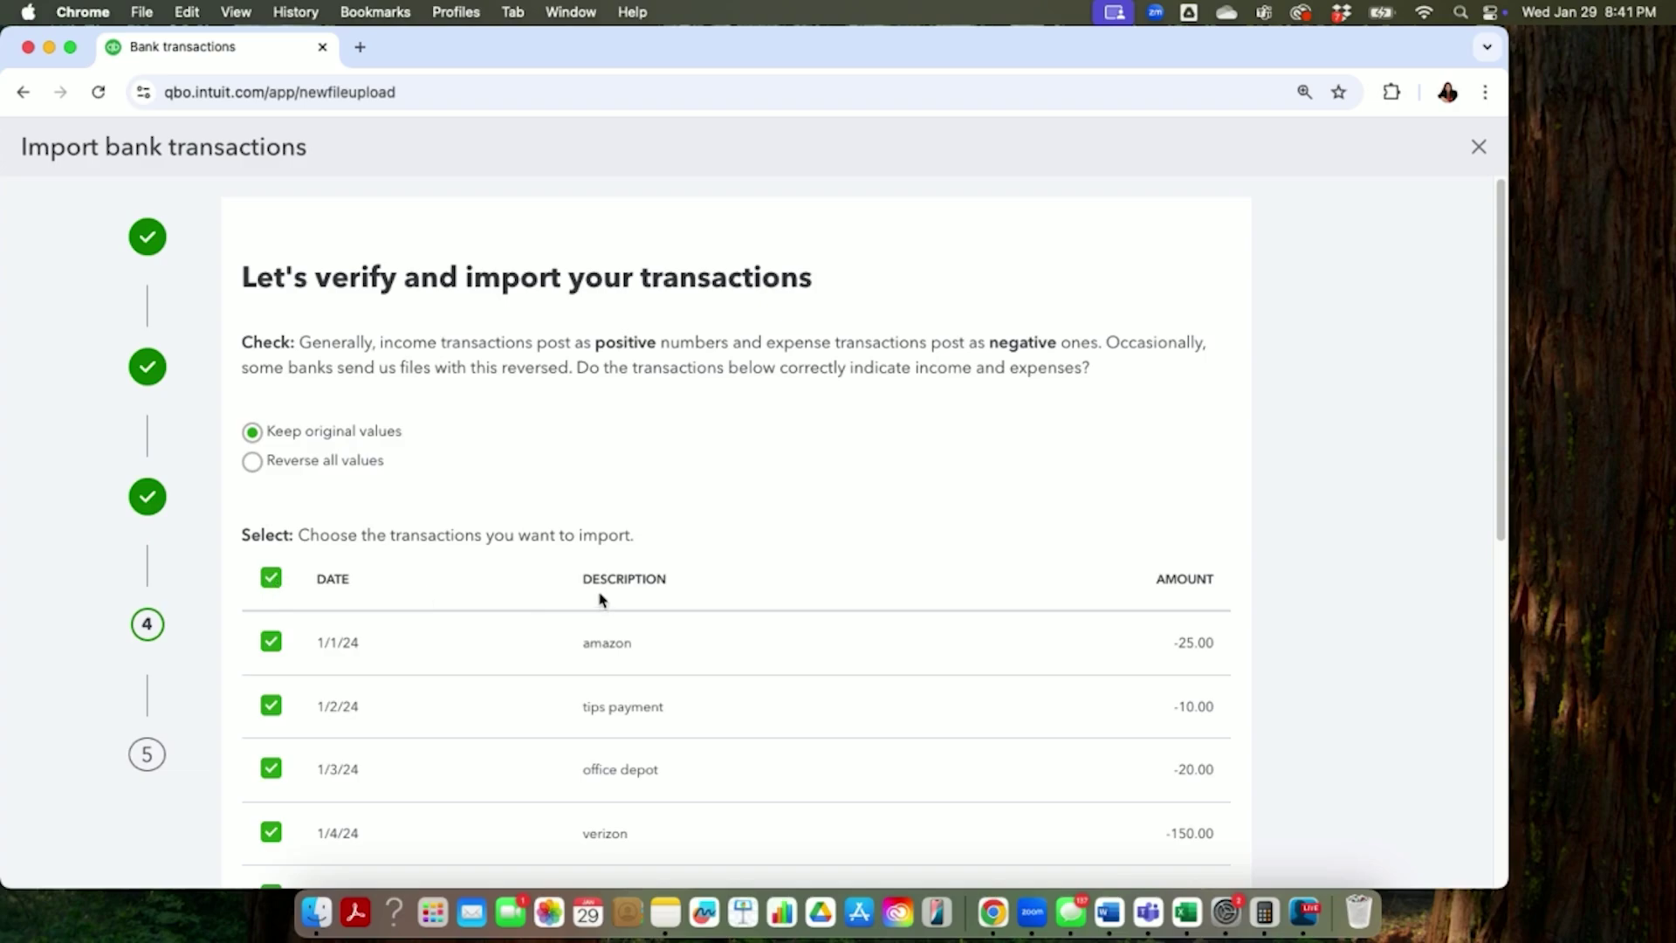
scroll(601, 599, down, 10)
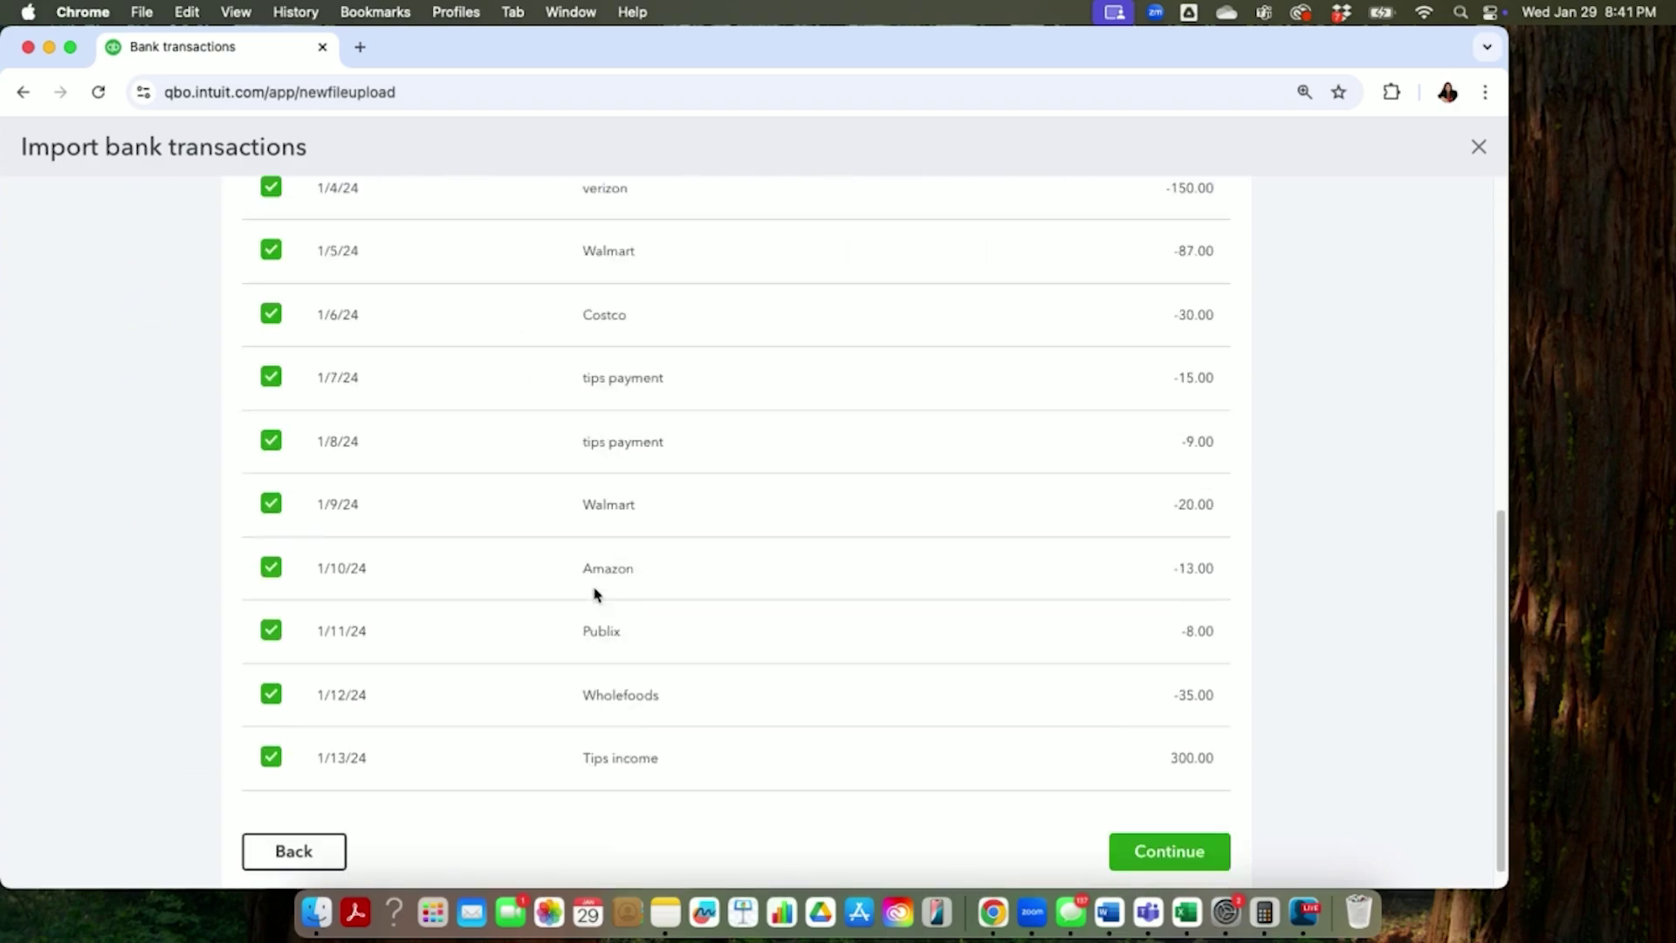
click(1170, 827)
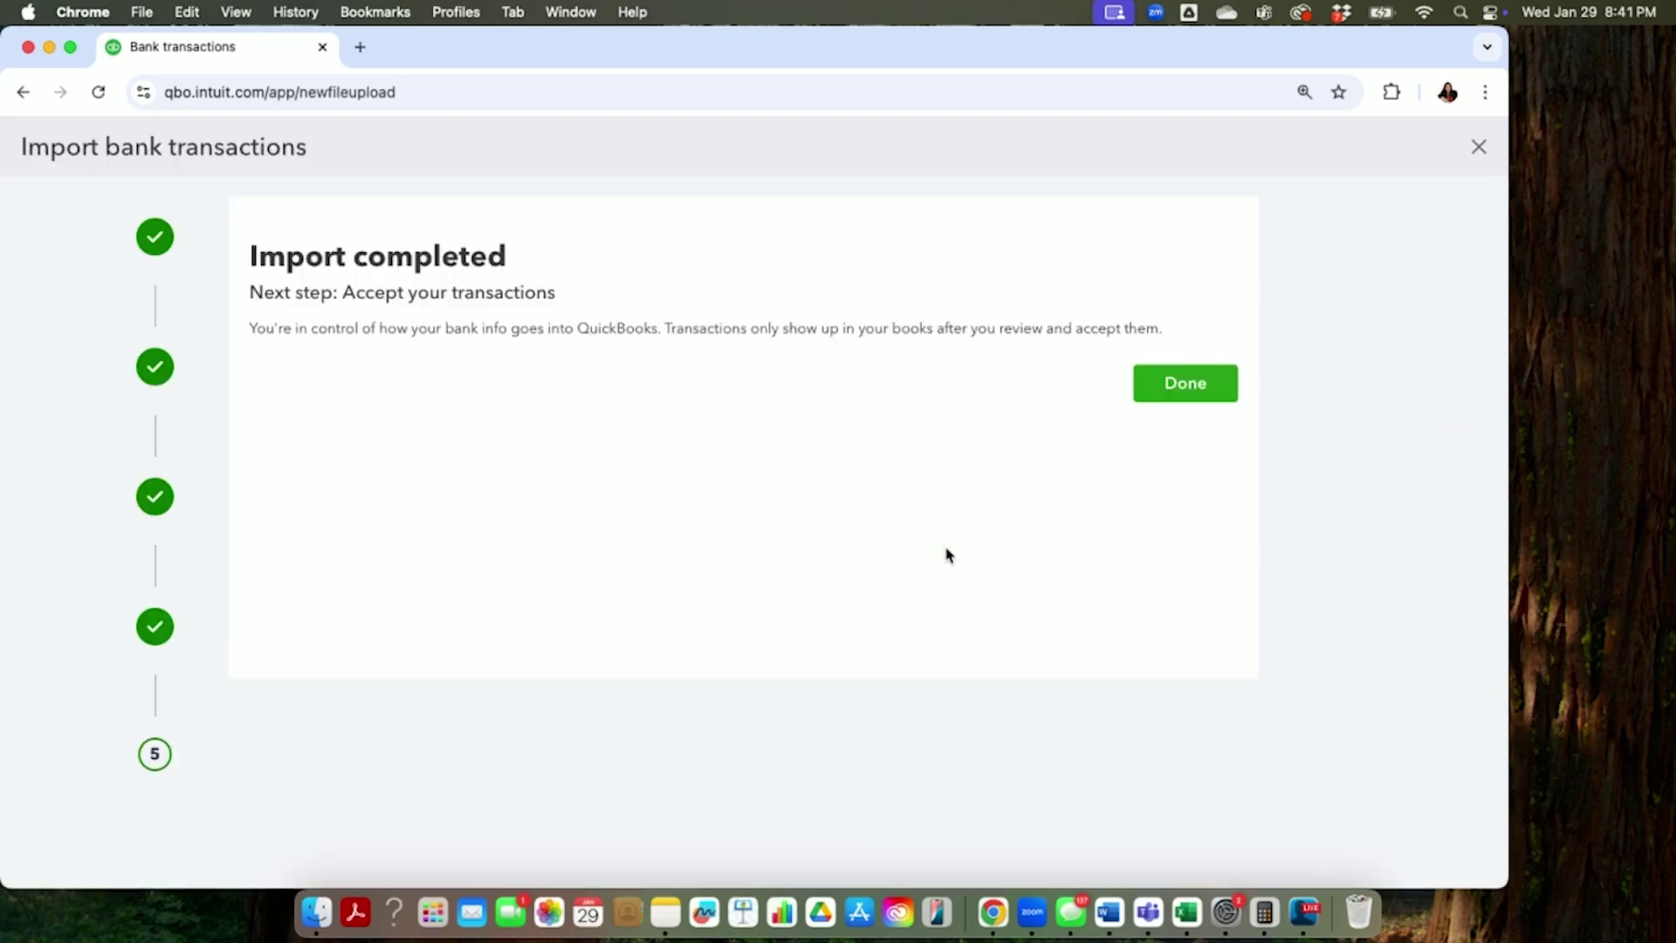
click(1176, 392)
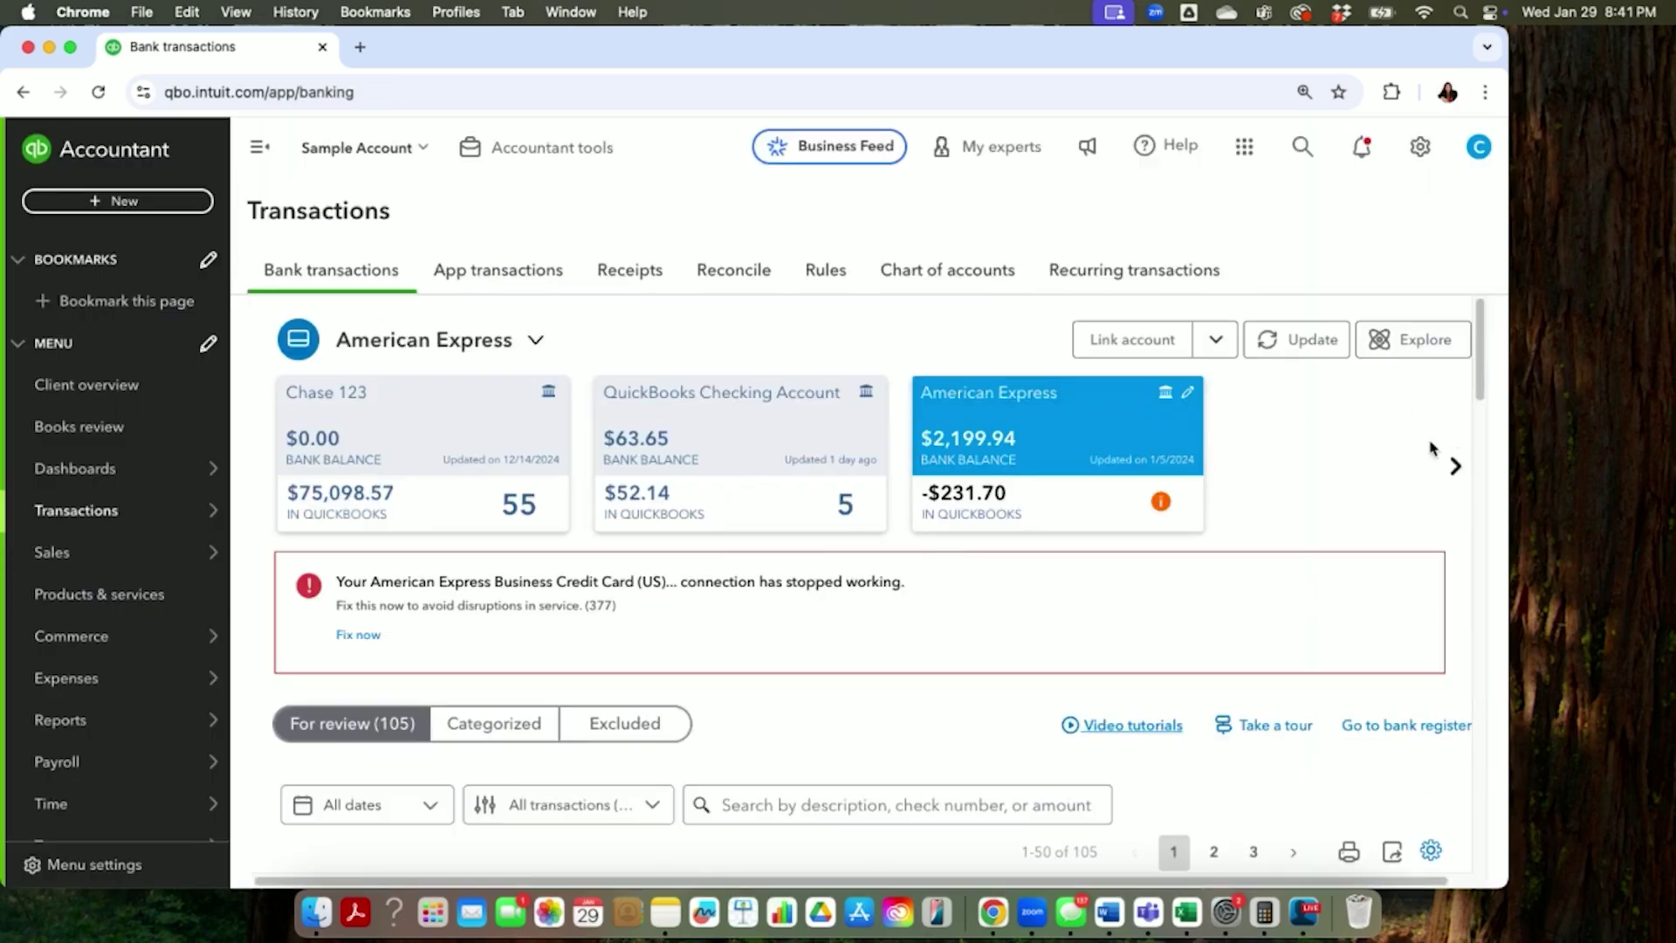
Find the Cash account among the bank accounts and open its transactions for review
click(1455, 472)
click(1455, 471)
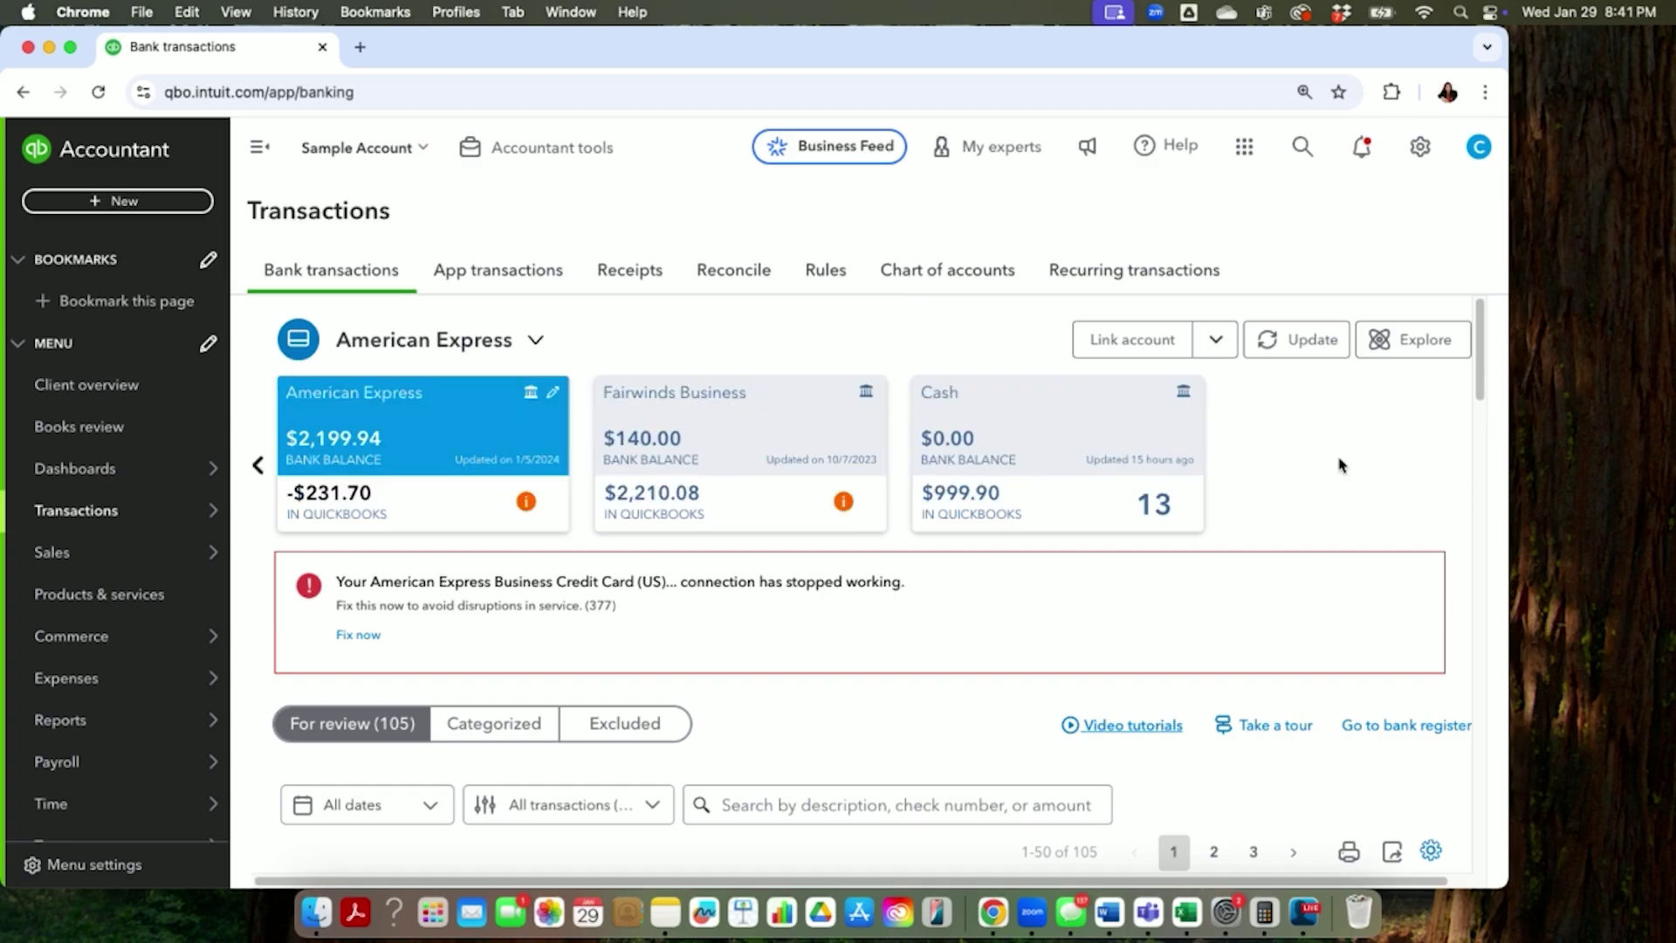
click(1080, 450)
Change the category of the $25.00 Amazon transaction dated 01/01/2024 to Office expenses
scroll(1021, 572, down, 5)
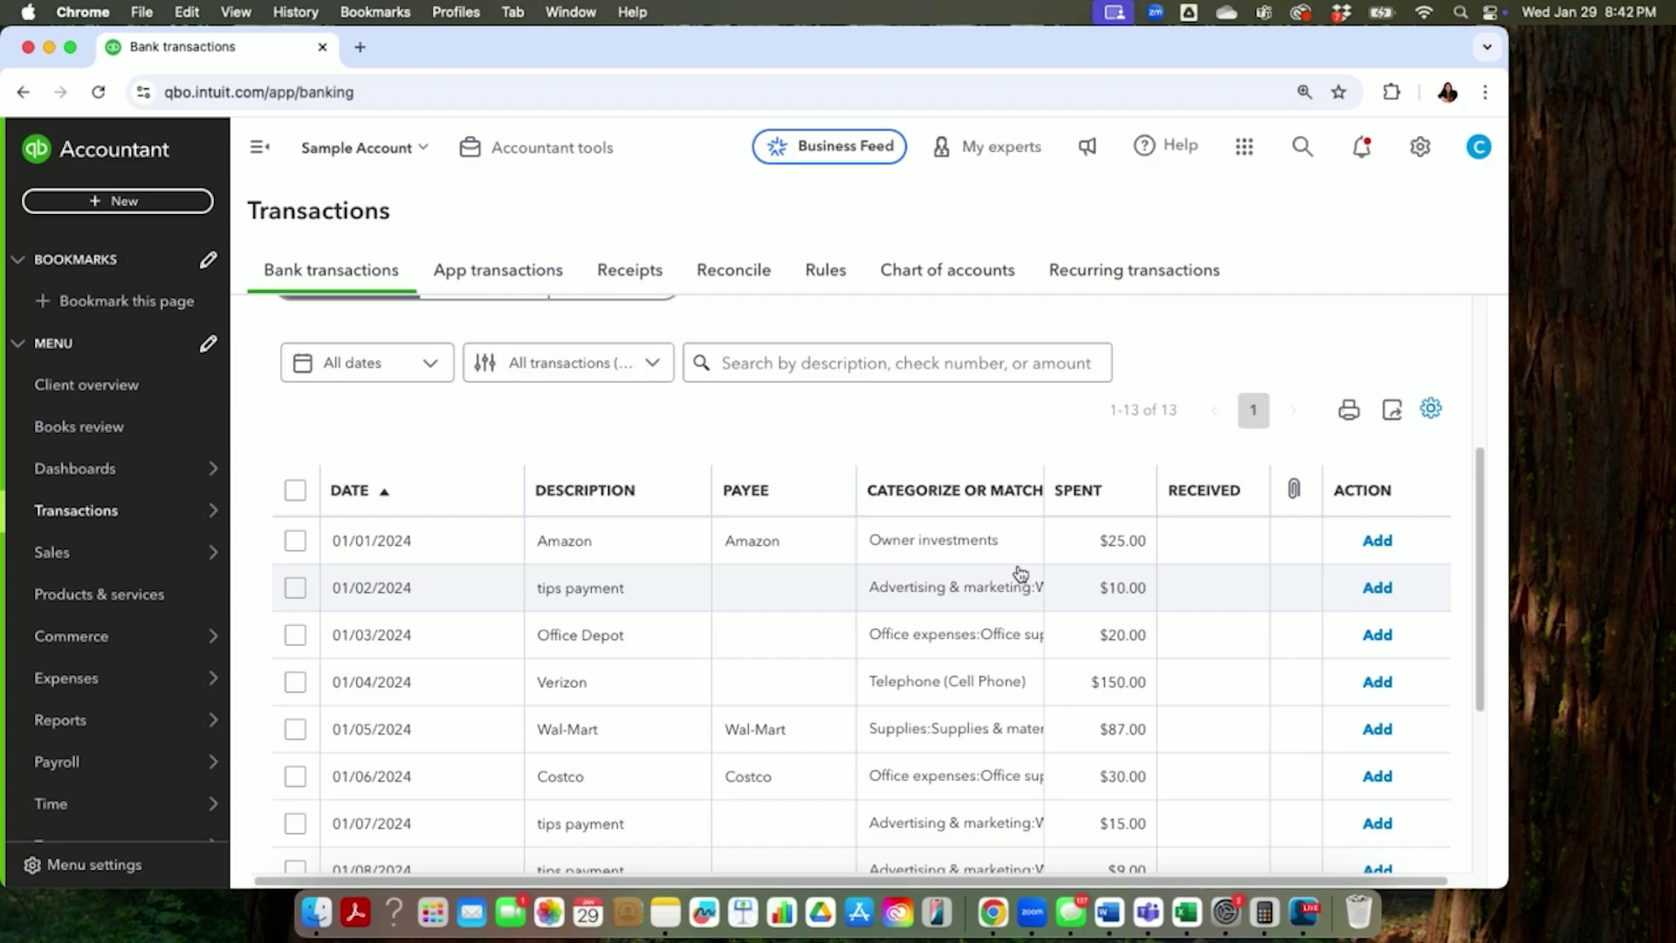
click(1112, 555)
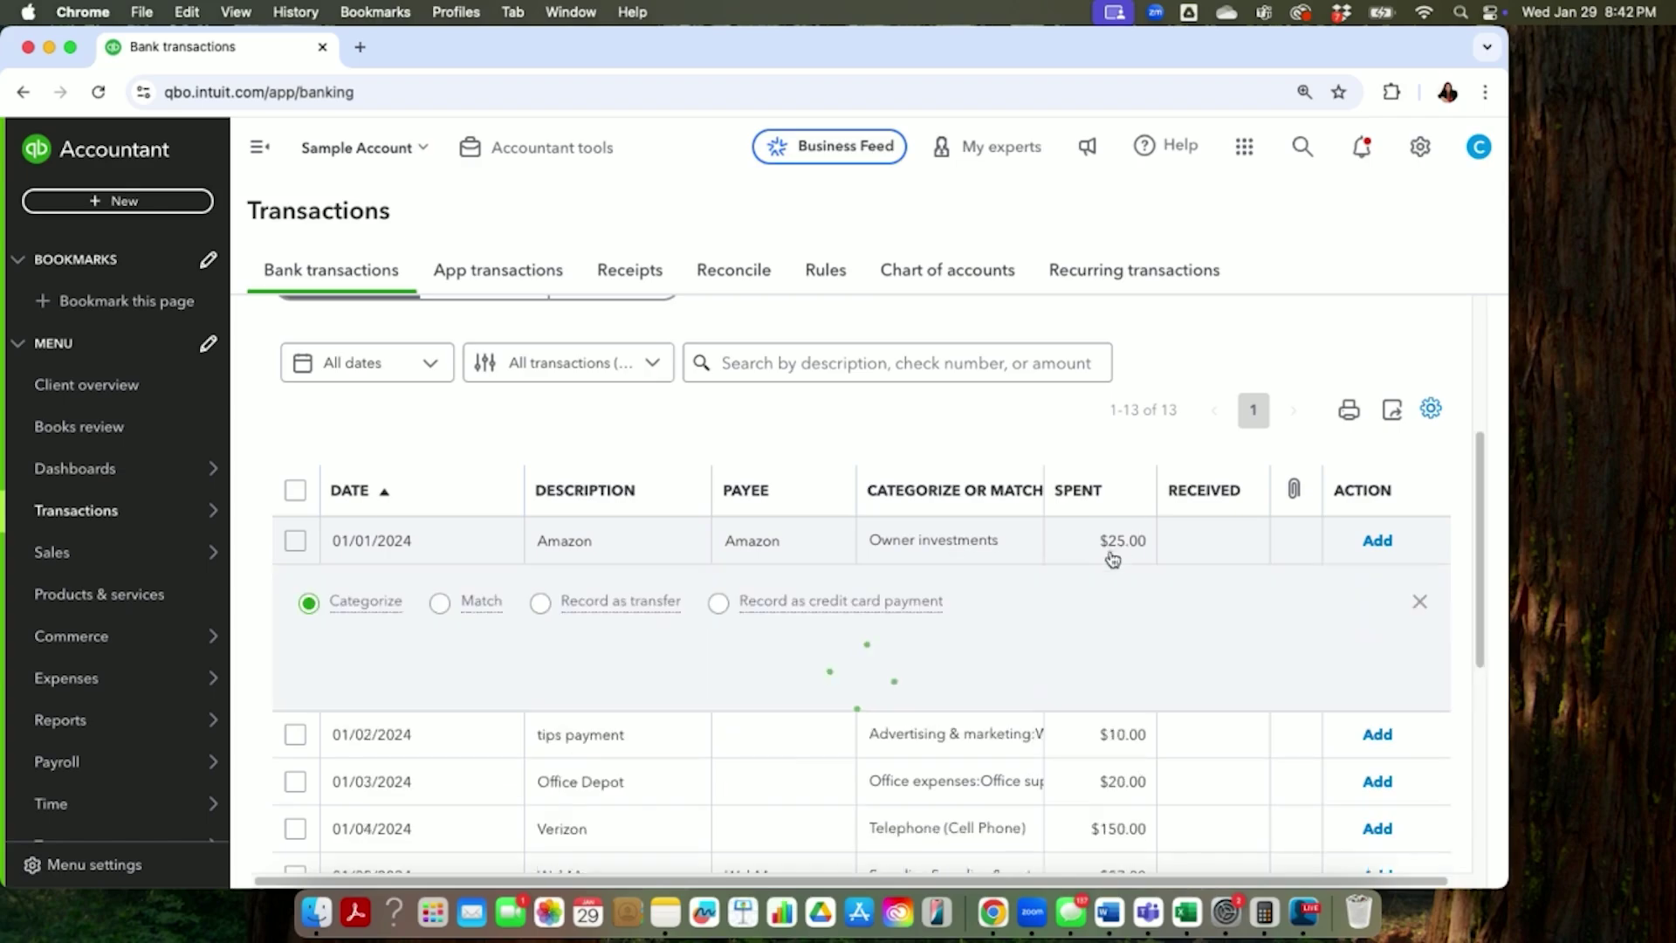
click(824, 703)
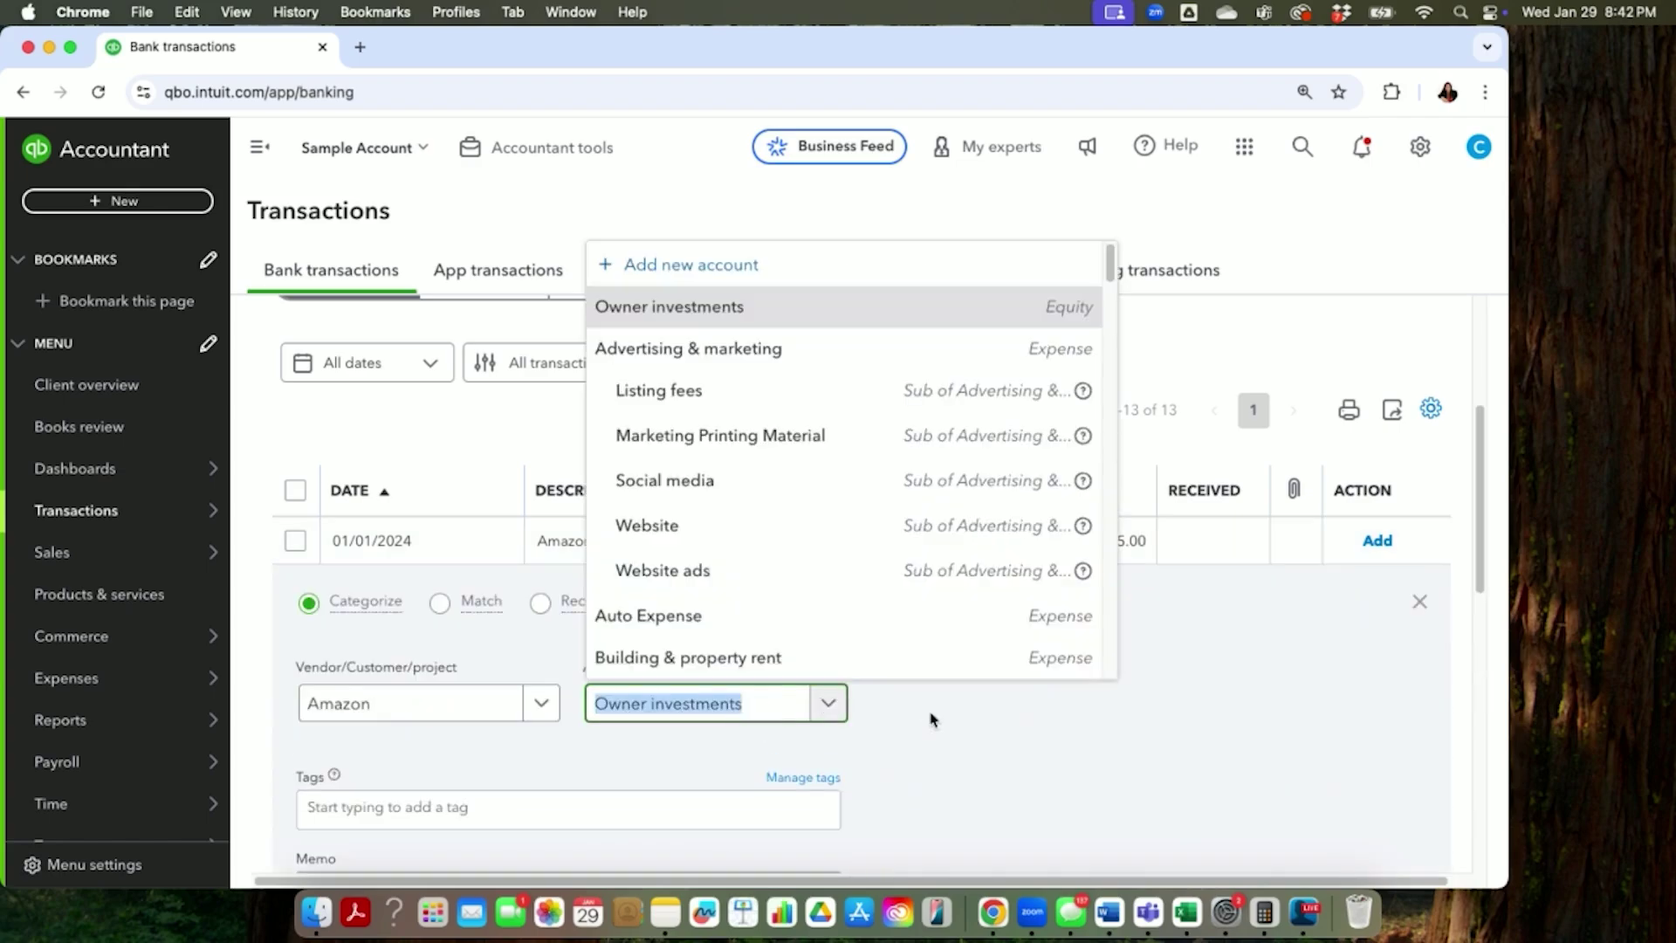
key(BackSpace)
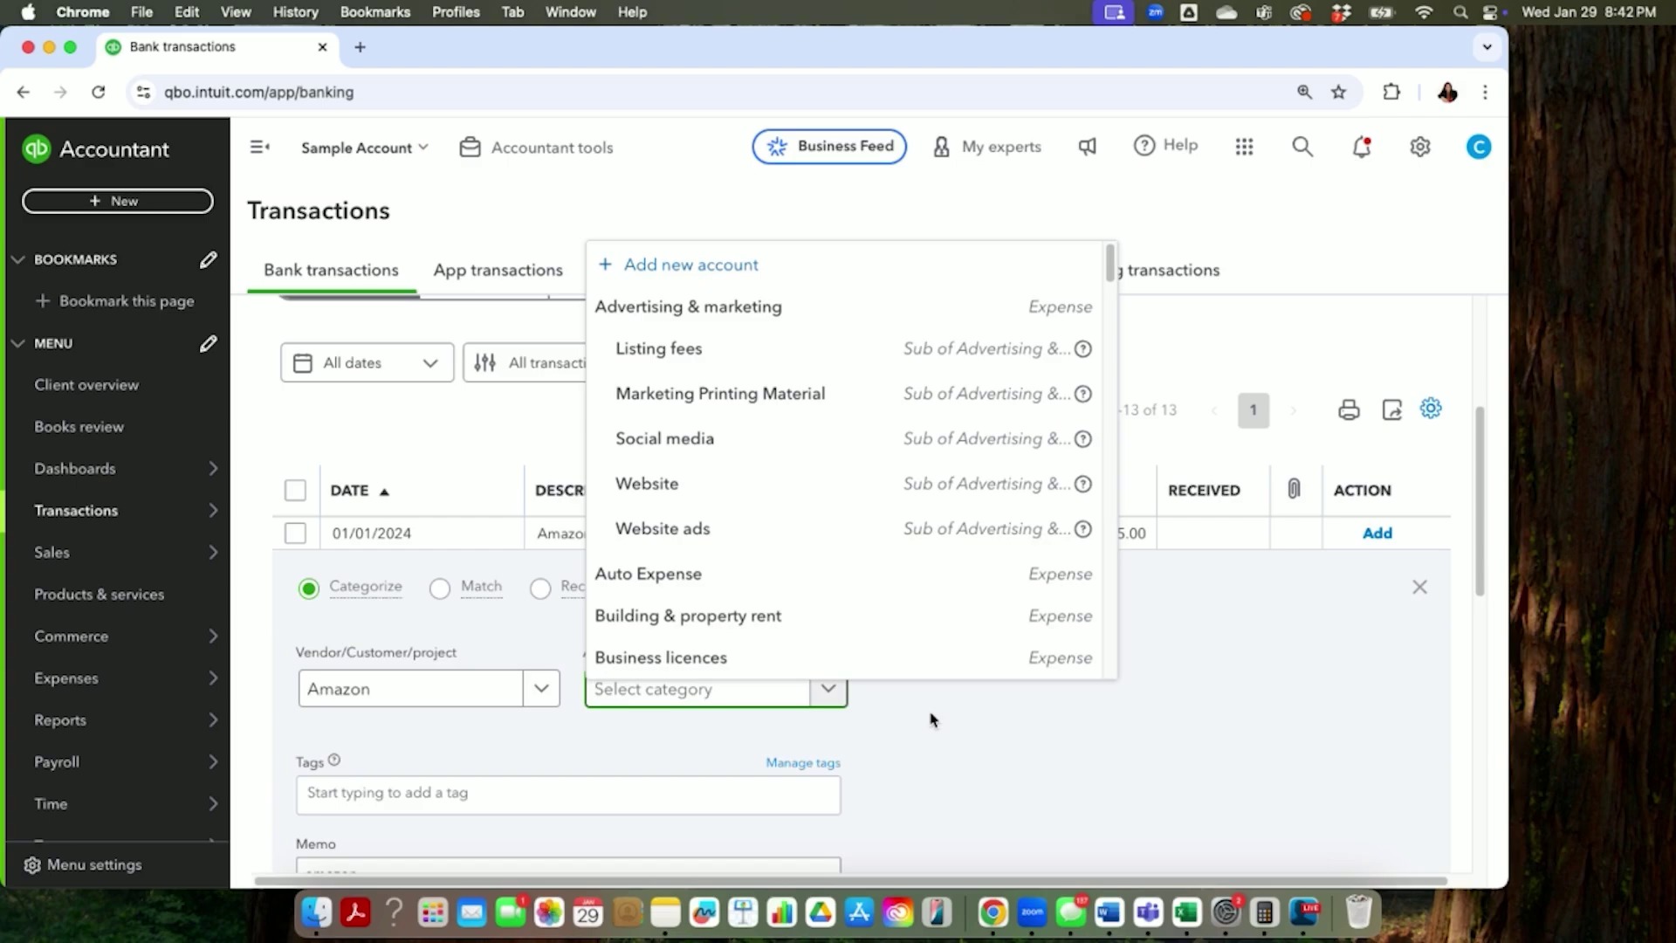
text(office)
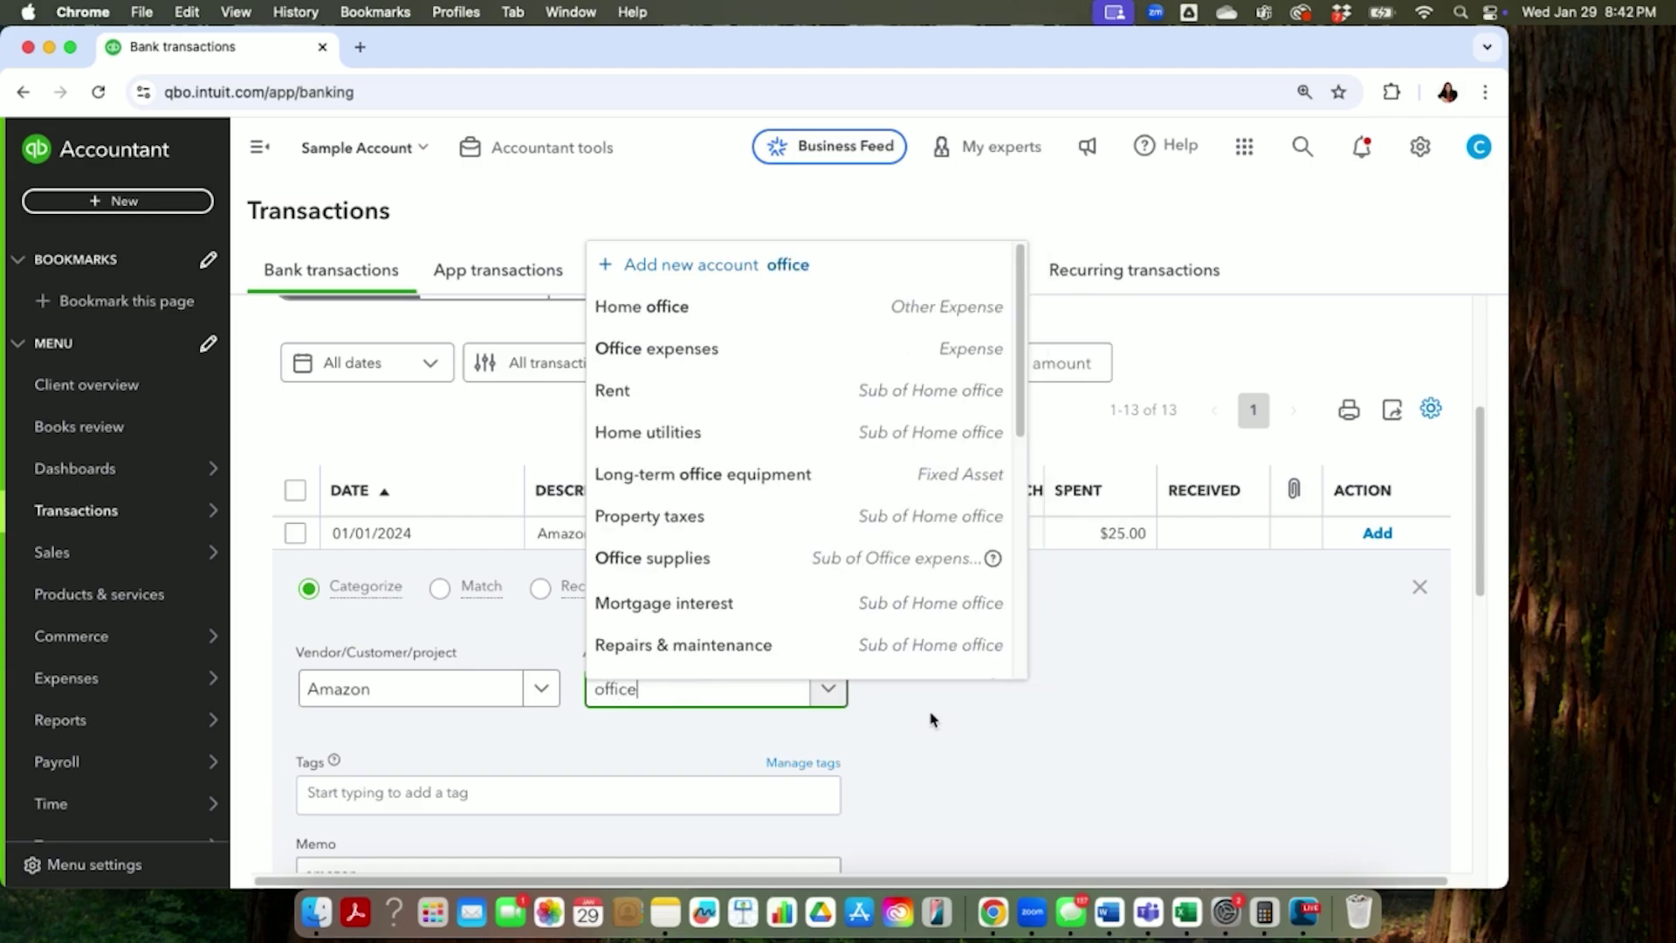
click(721, 360)
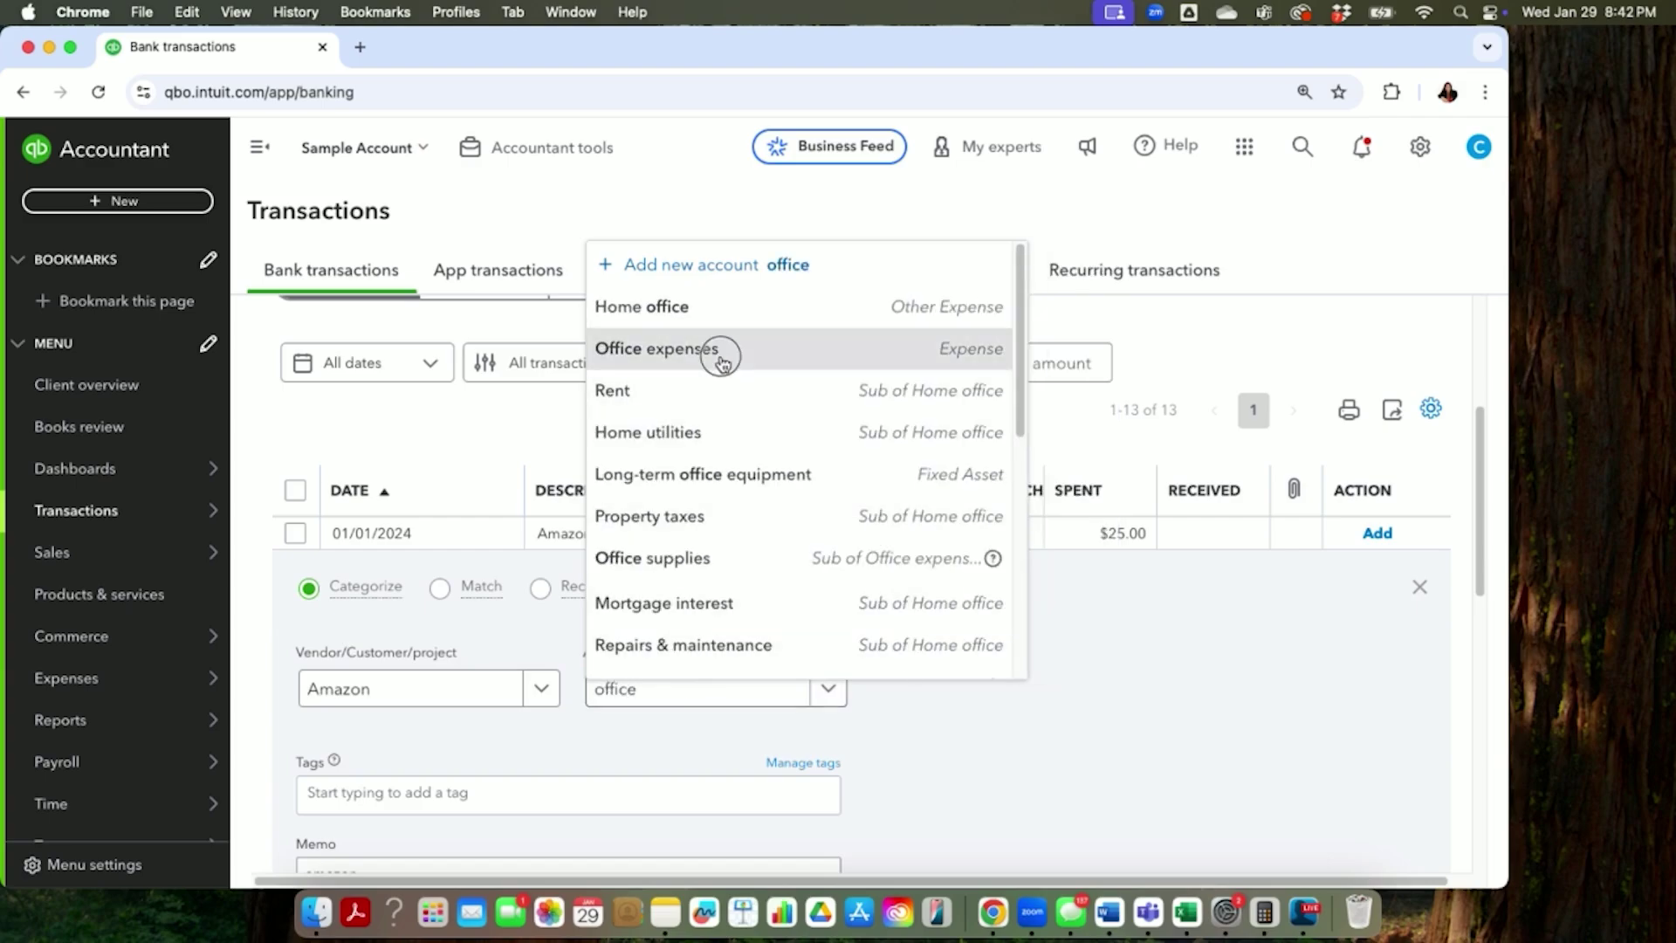
Start a rule from the Amazon transaction, name it "Amazon Cash", and test it against the unreviewed transactions
scroll(1012, 703, down, 3)
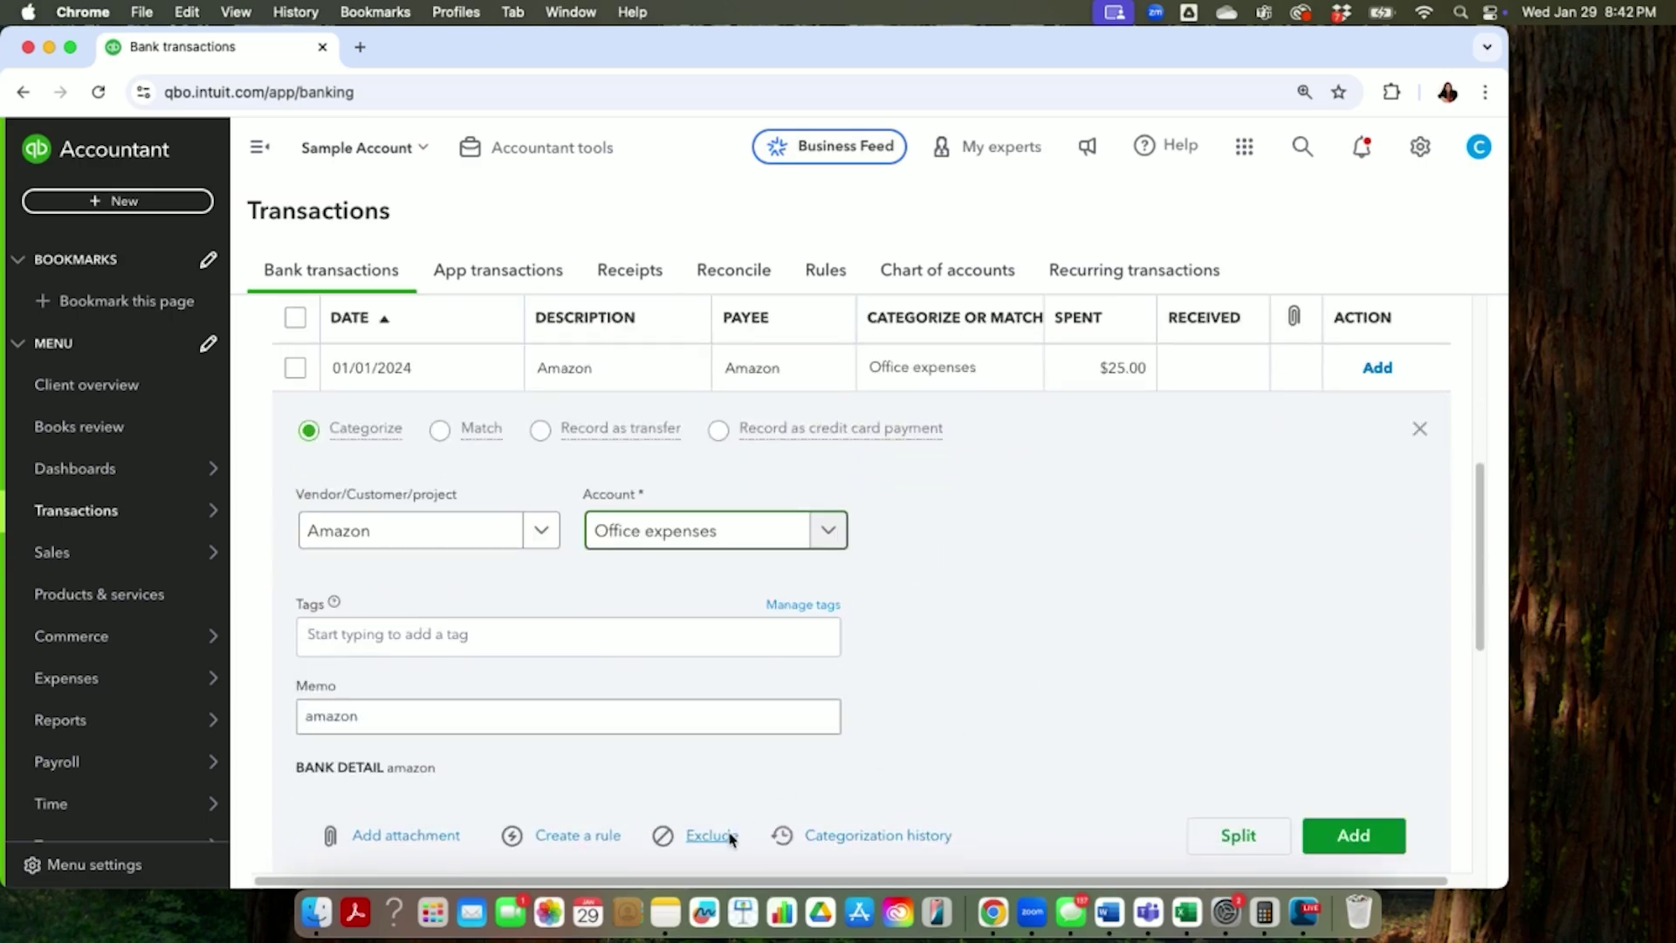
click(579, 836)
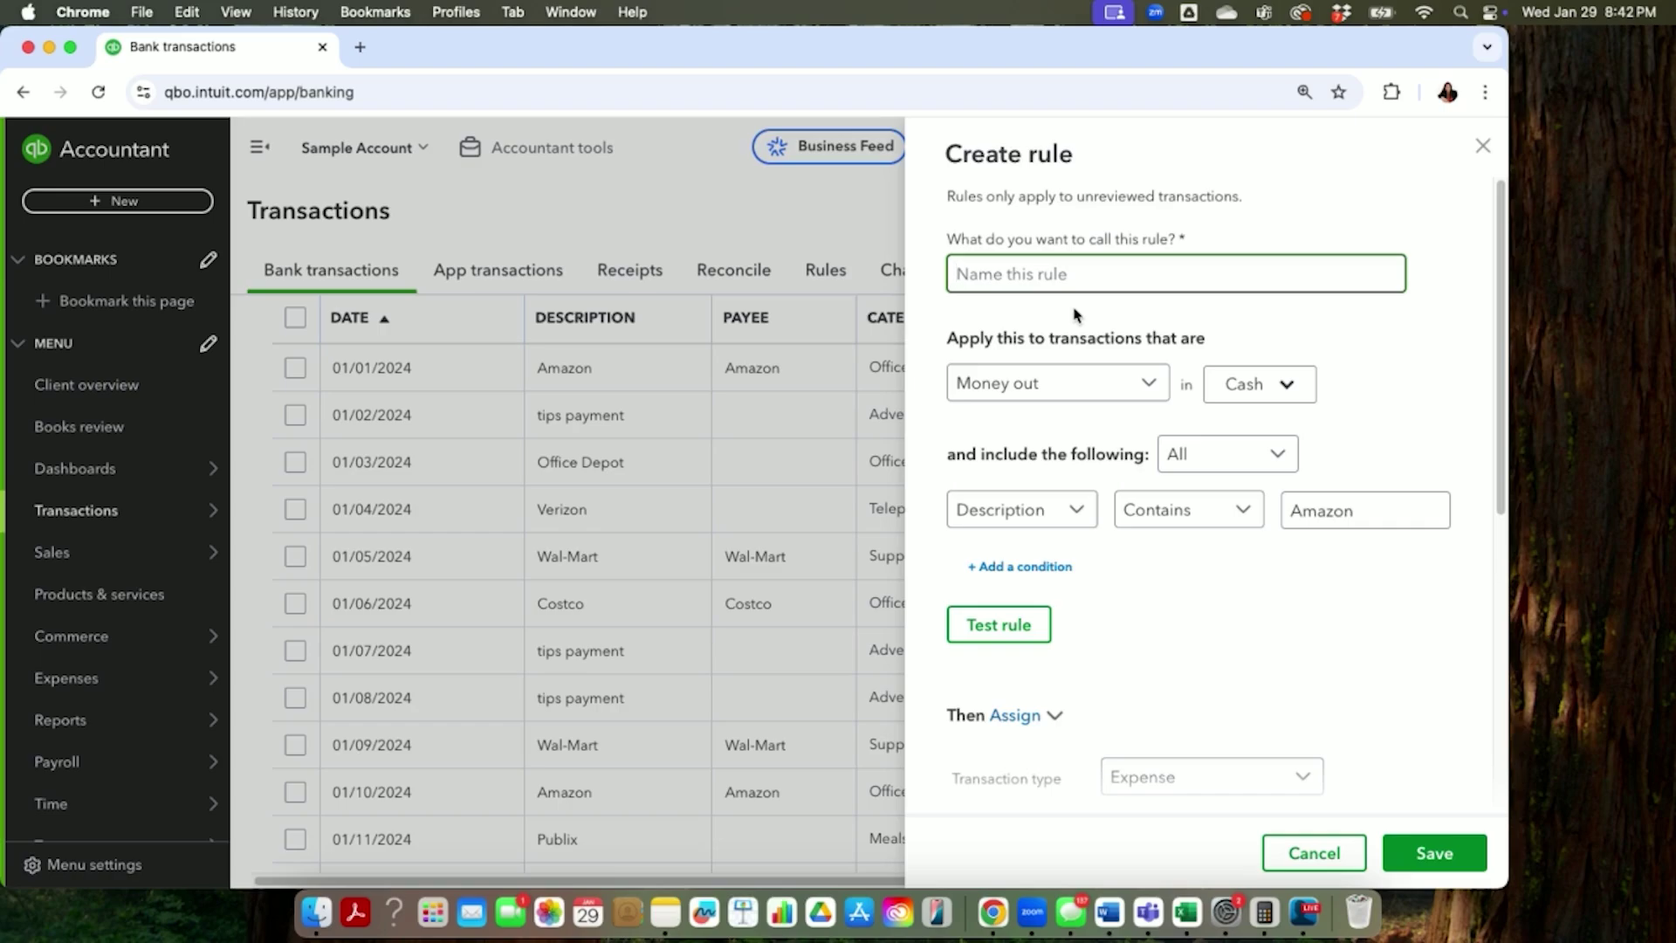
text(Amazon Cash)
scroll(1257, 436, down, 2)
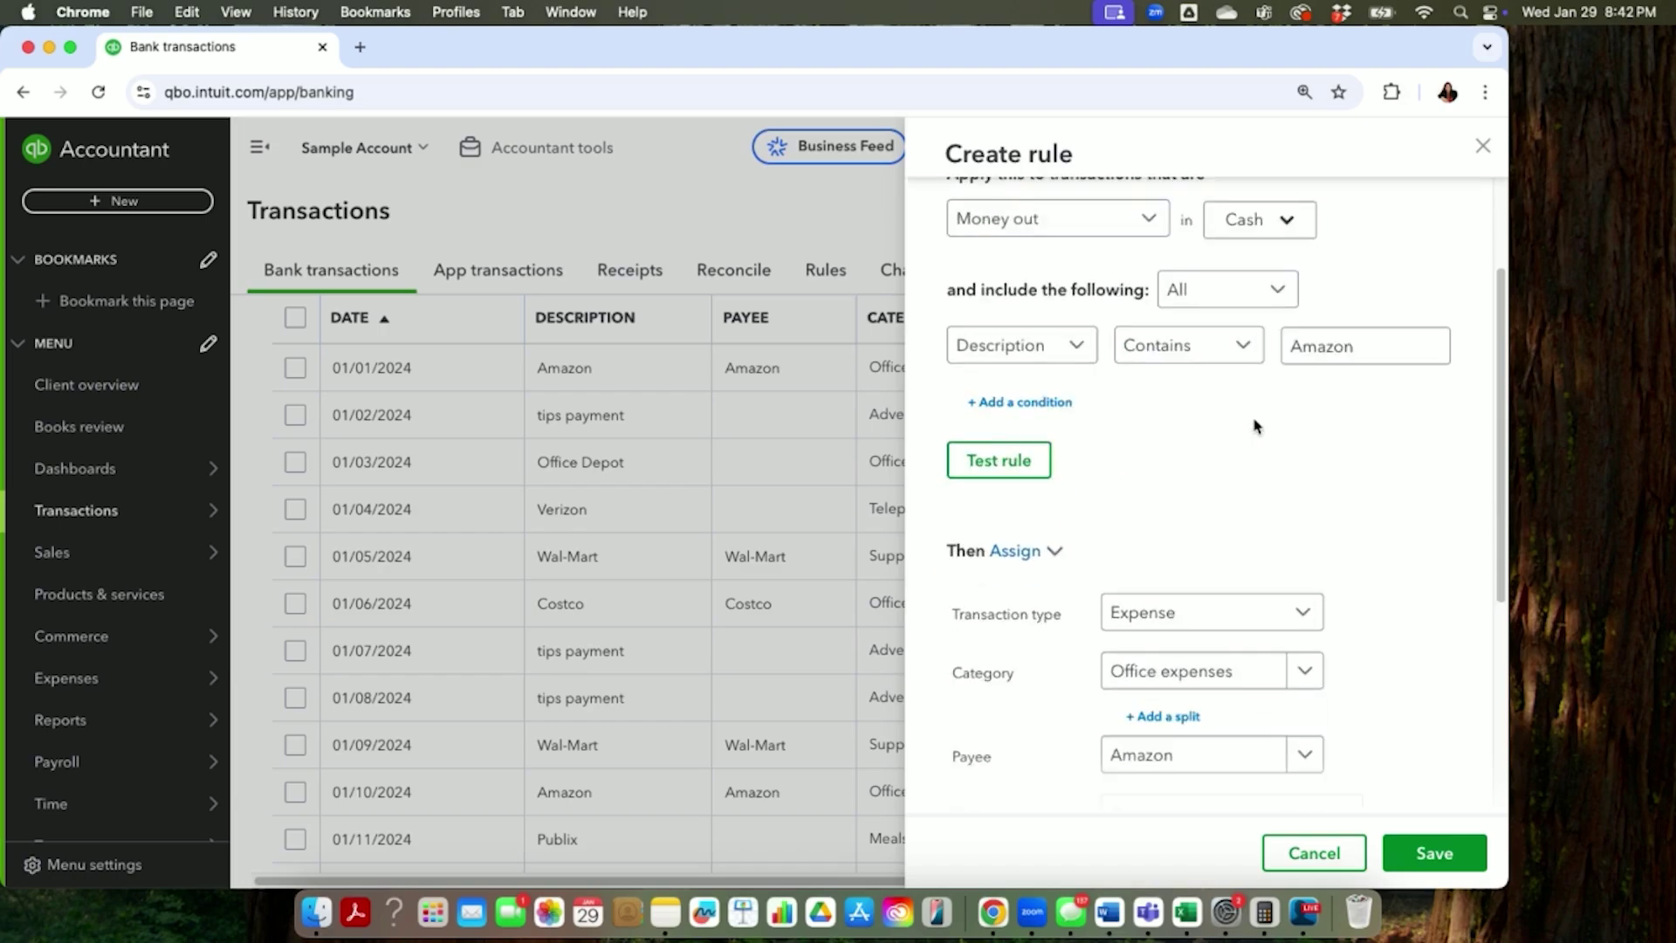
scroll(1281, 659, down, 2)
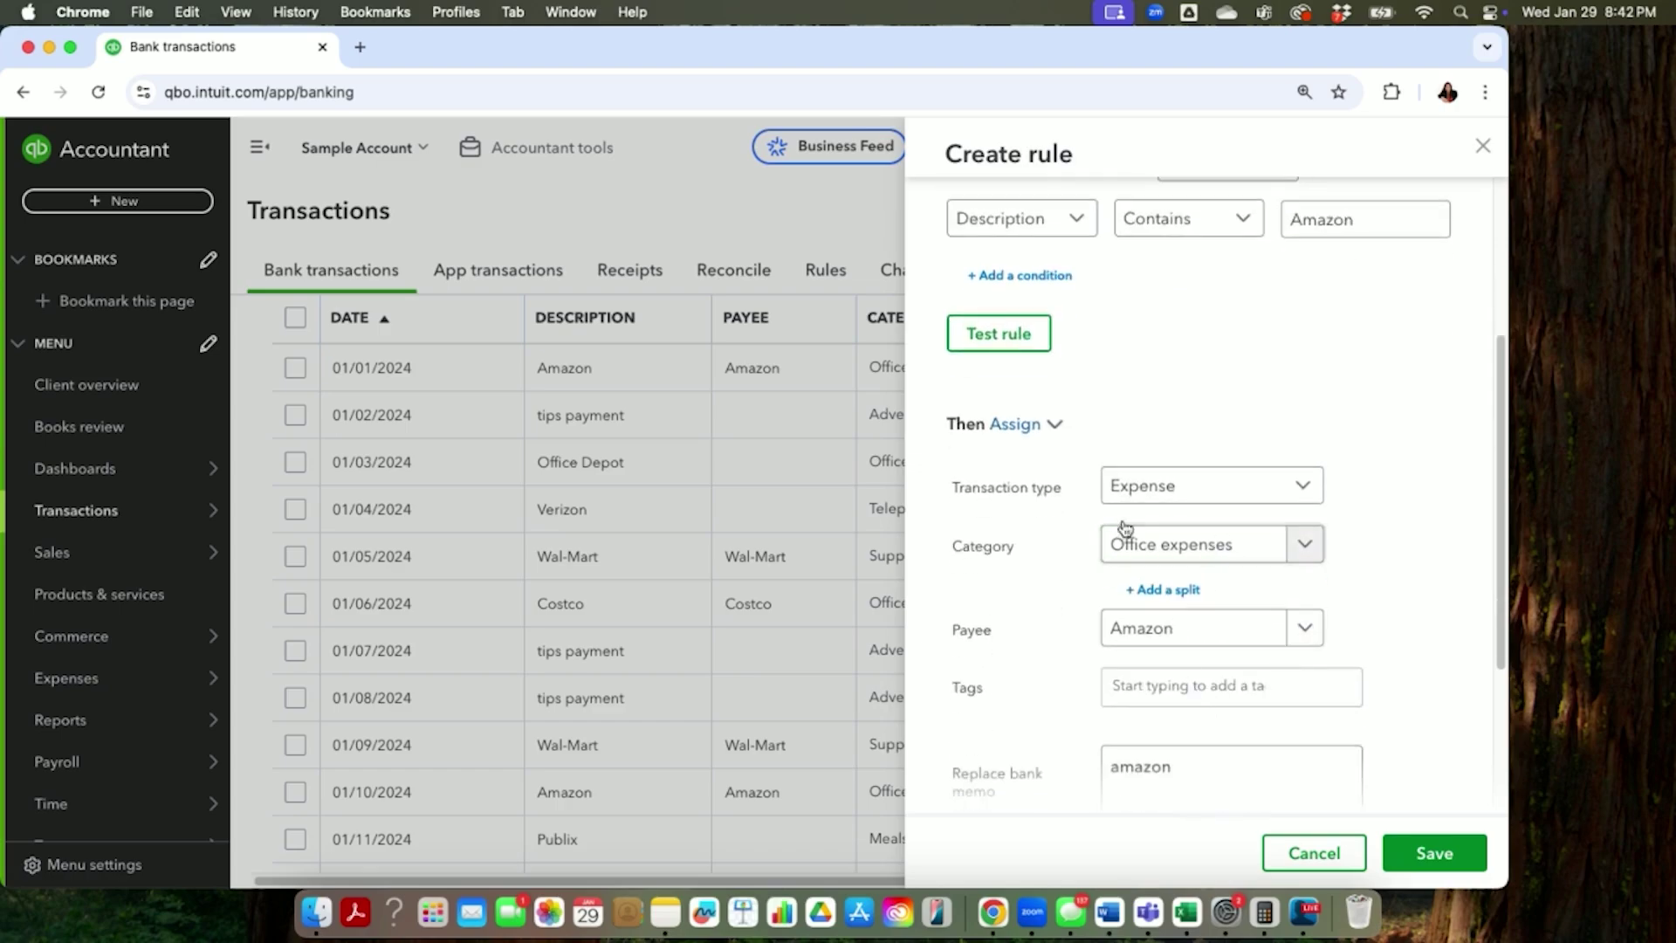
click(979, 346)
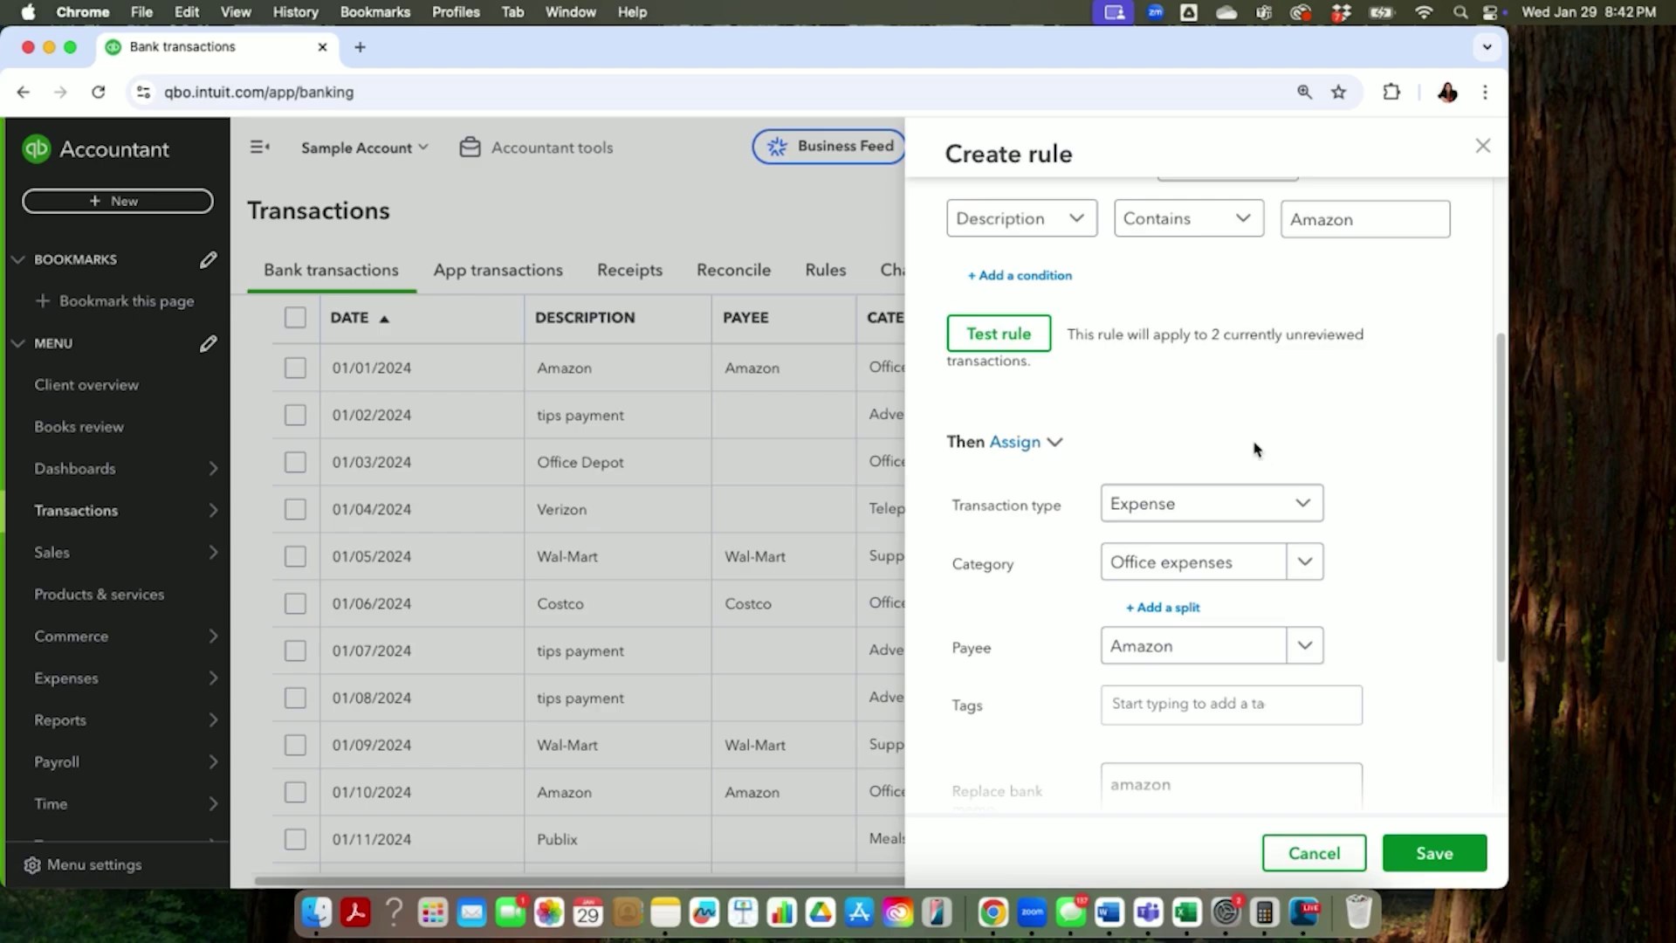
Review the Amazon rule's conditions and its Office expenses assignment, and save the rule
scroll(1254, 448, up, 3)
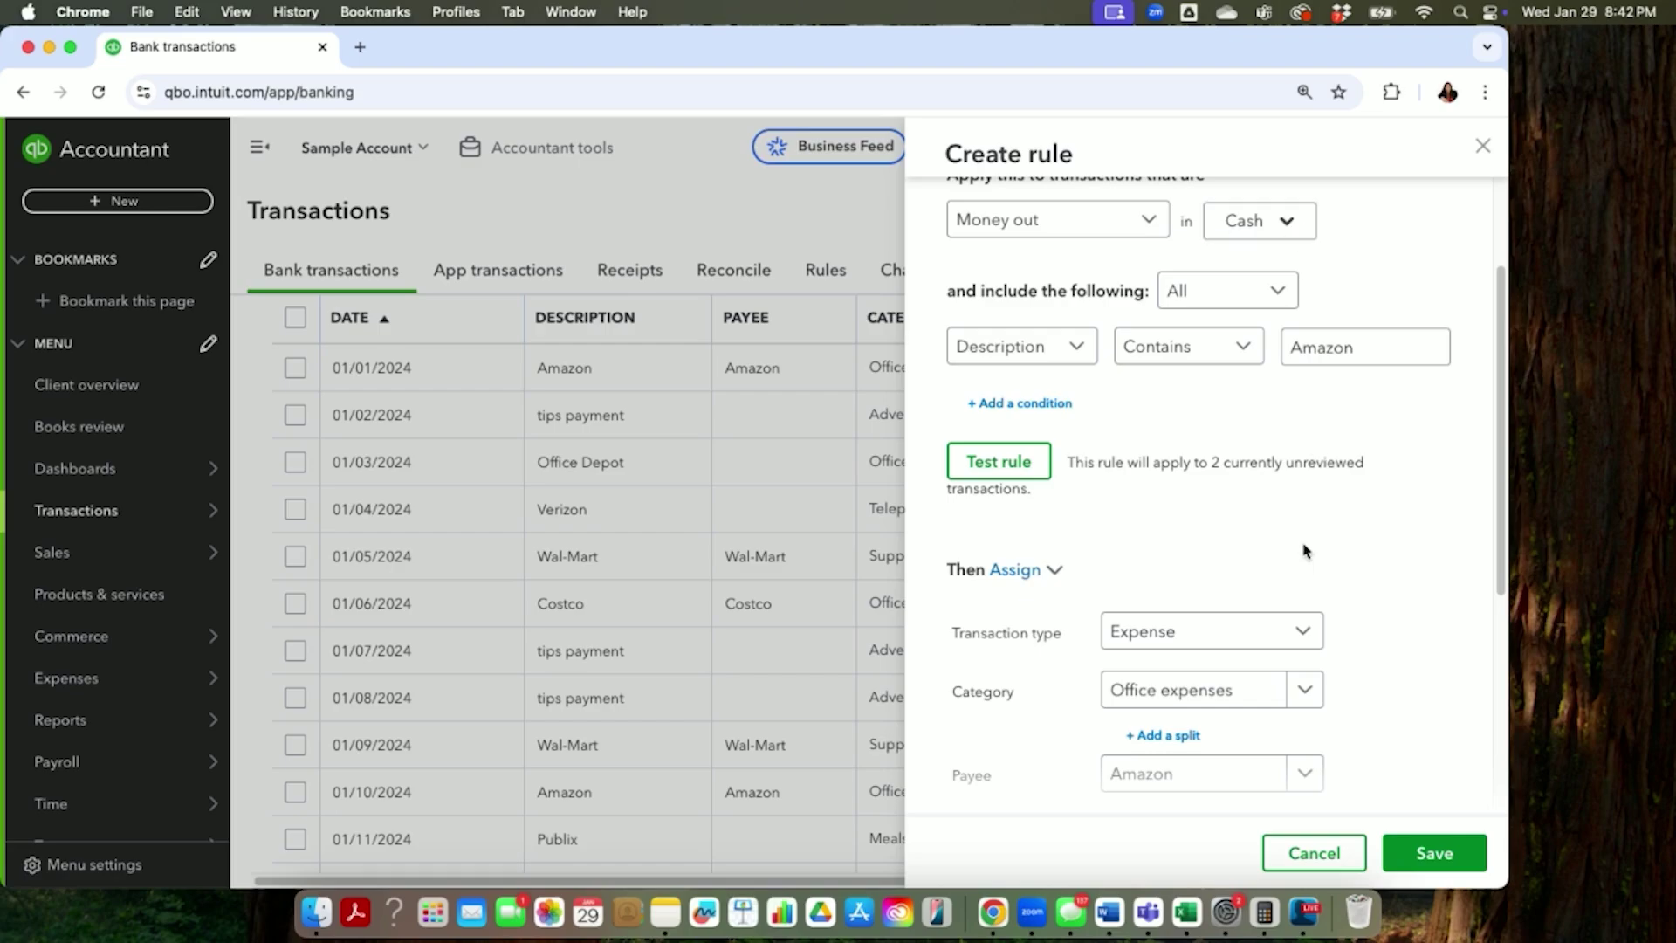
scroll(1298, 541, down, 5)
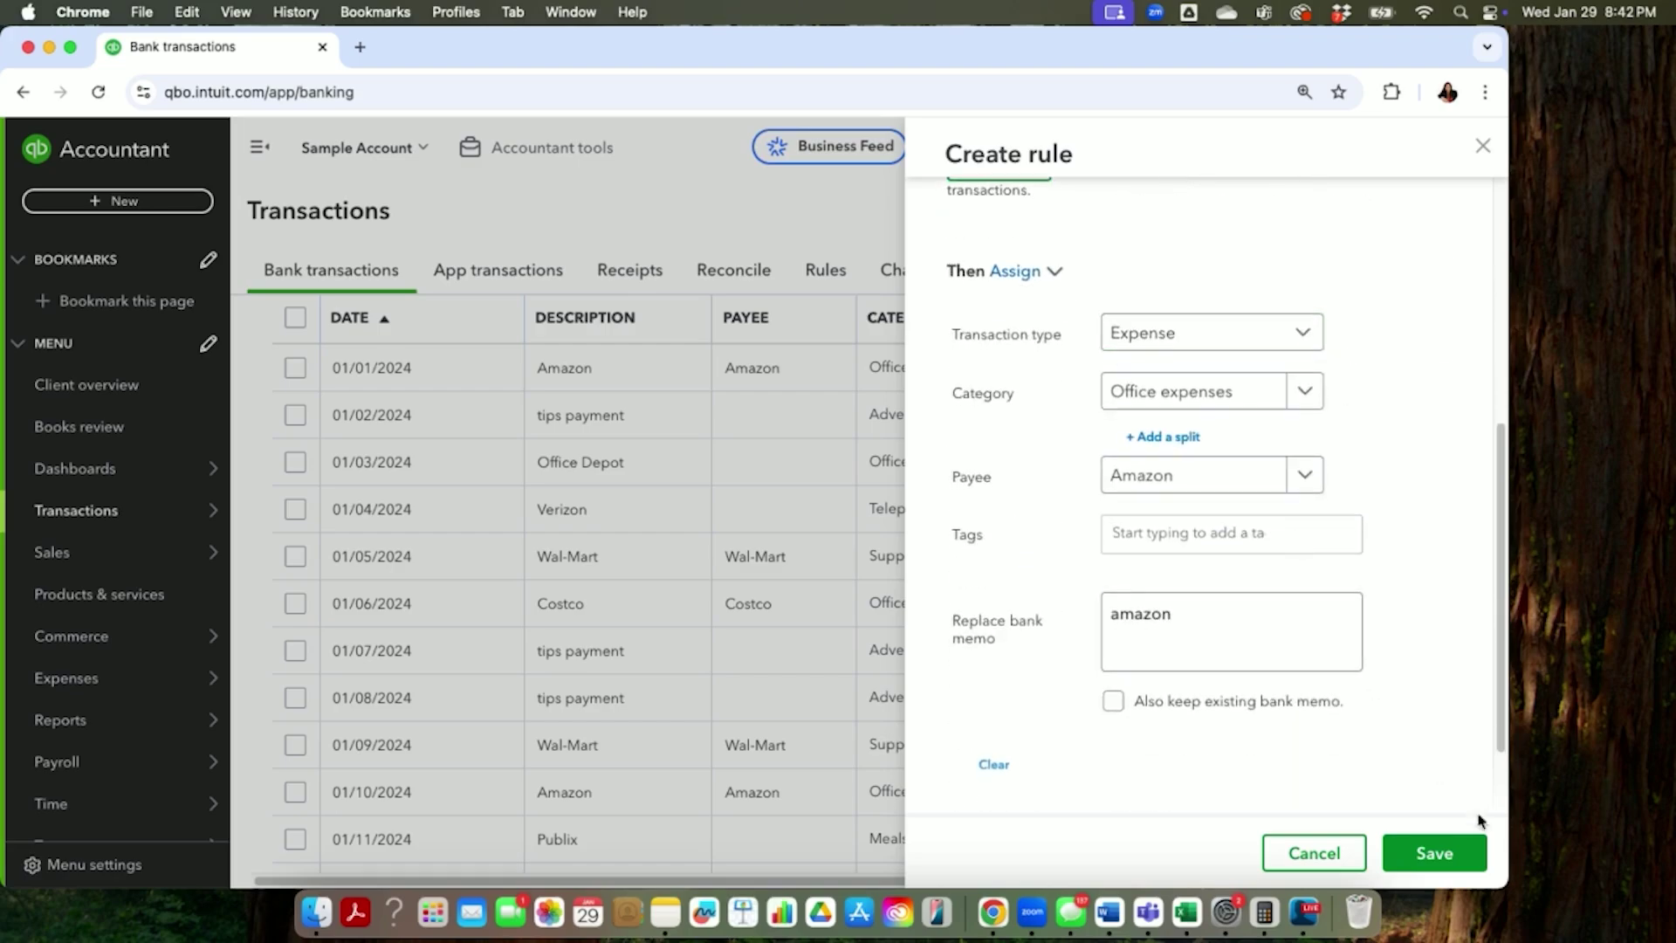
click(1433, 859)
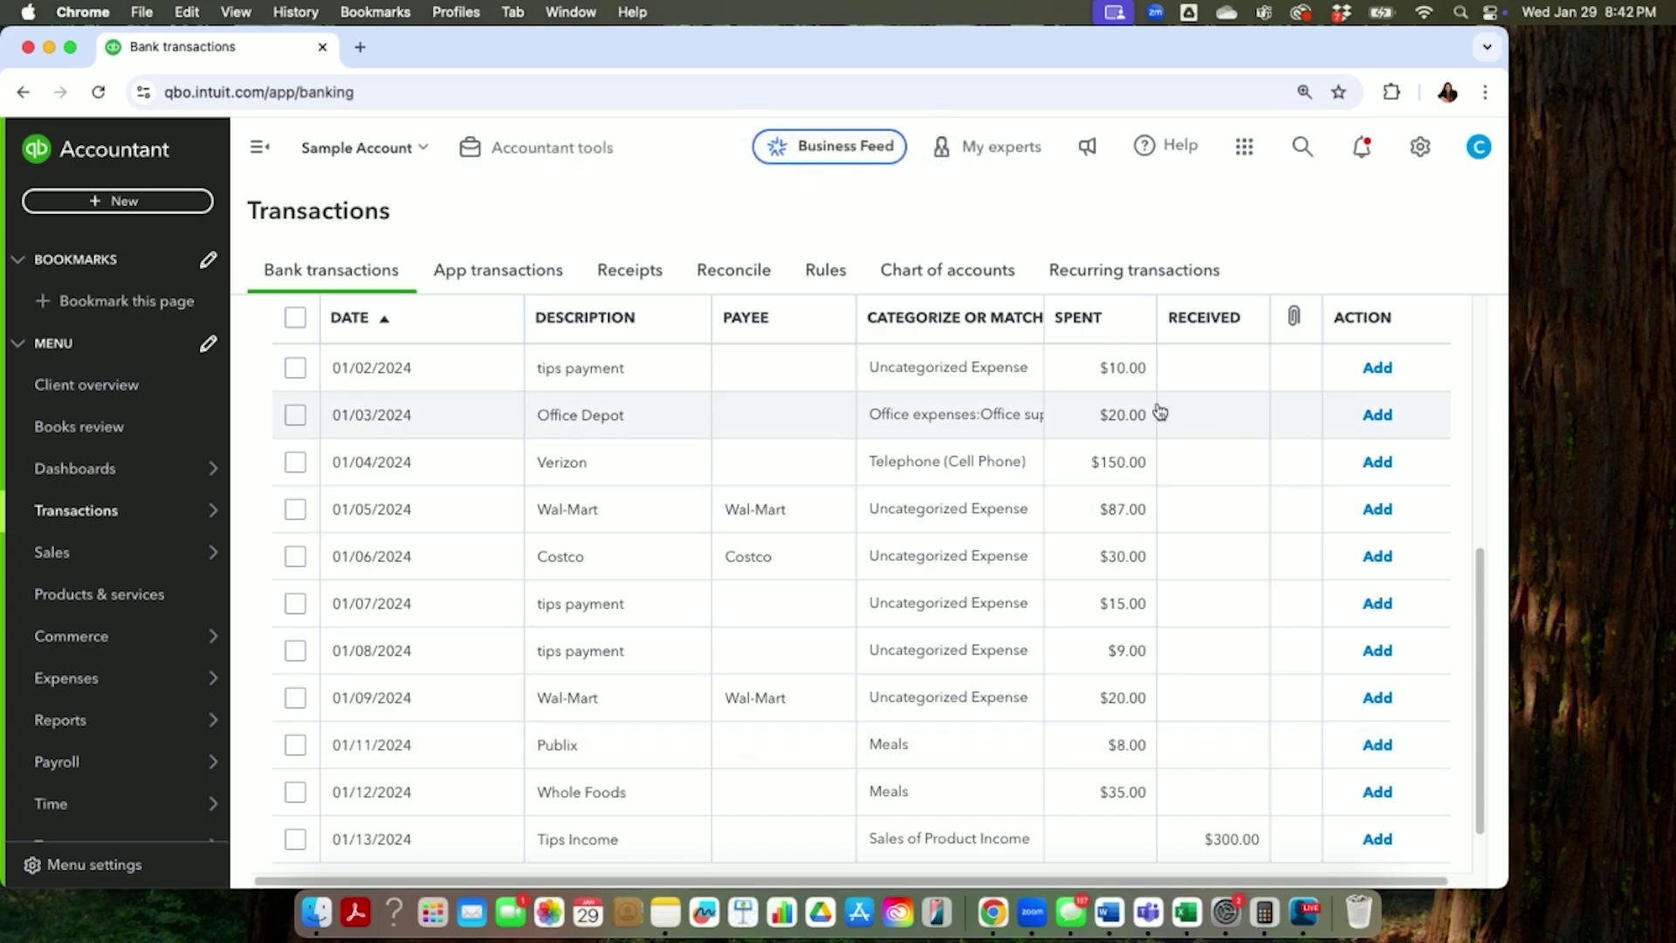
Open the 01/02/2024 tips payment and add a new vendor named "Employee" as its payee
click(1128, 369)
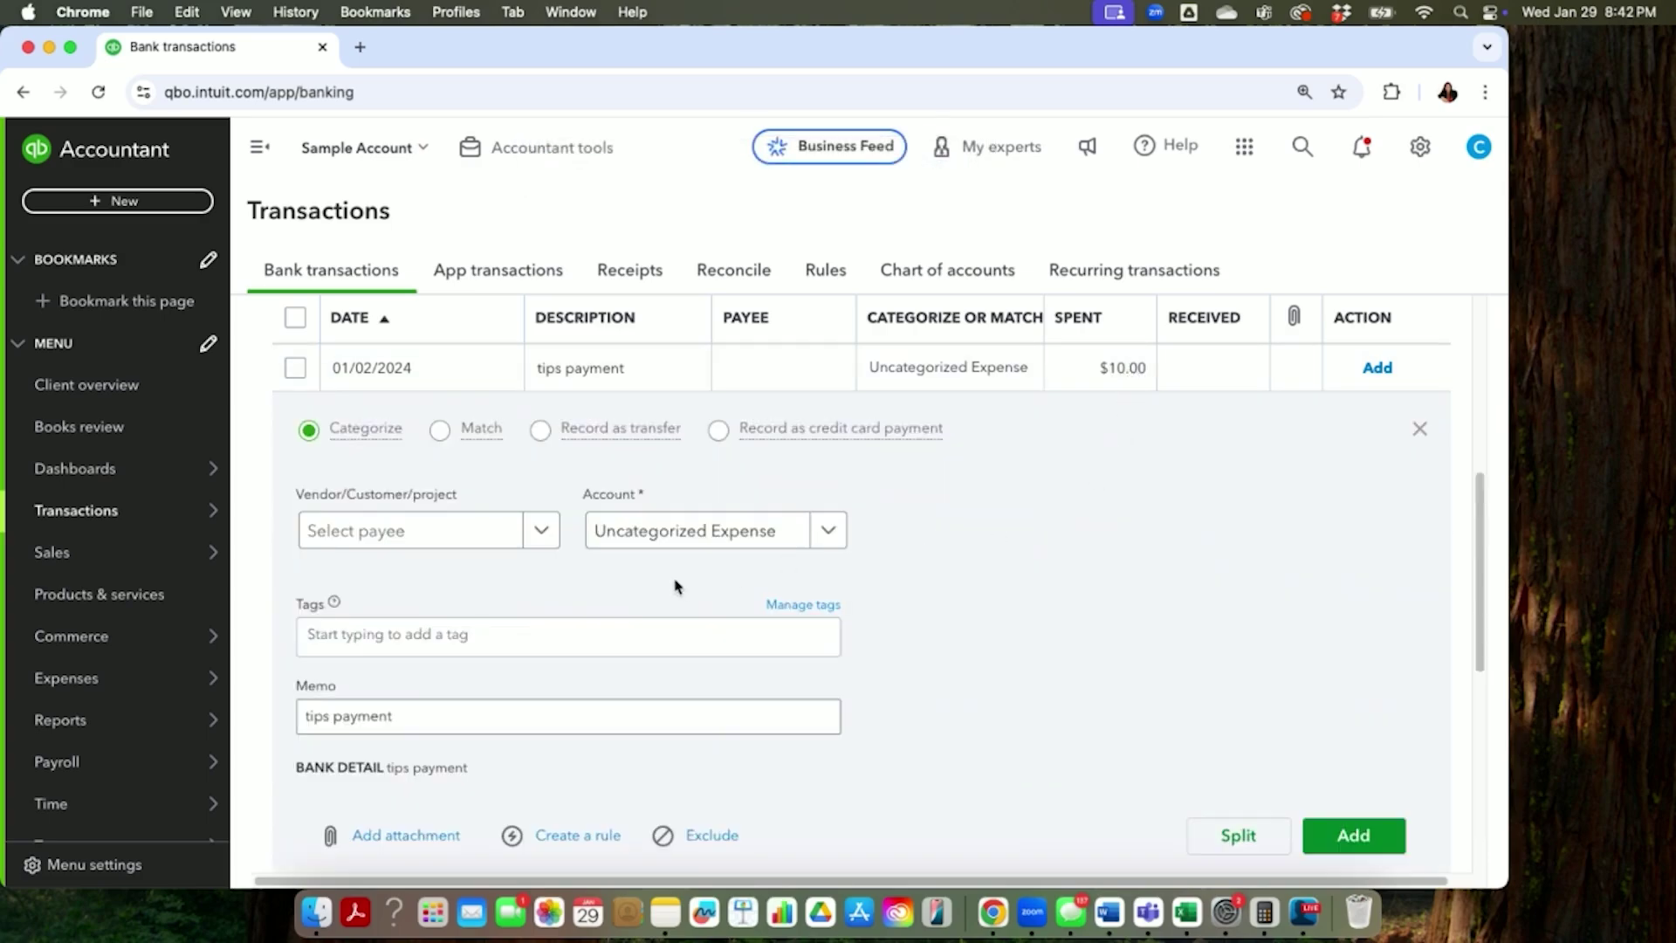
click(717, 534)
click(416, 529)
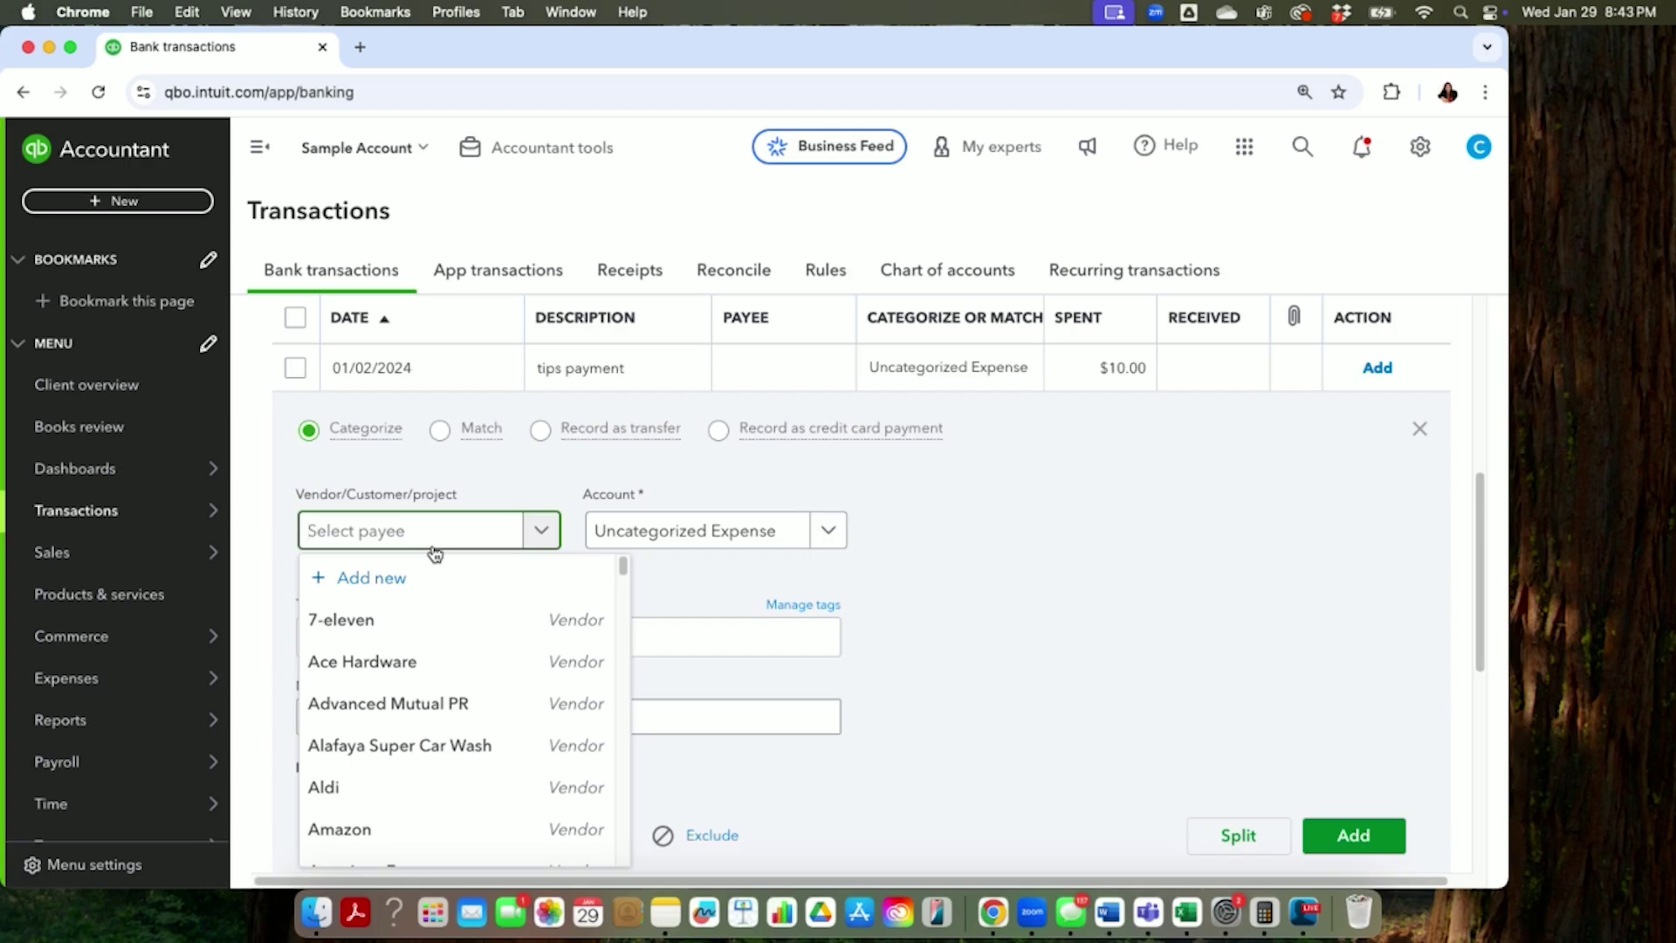
text(Emplo)
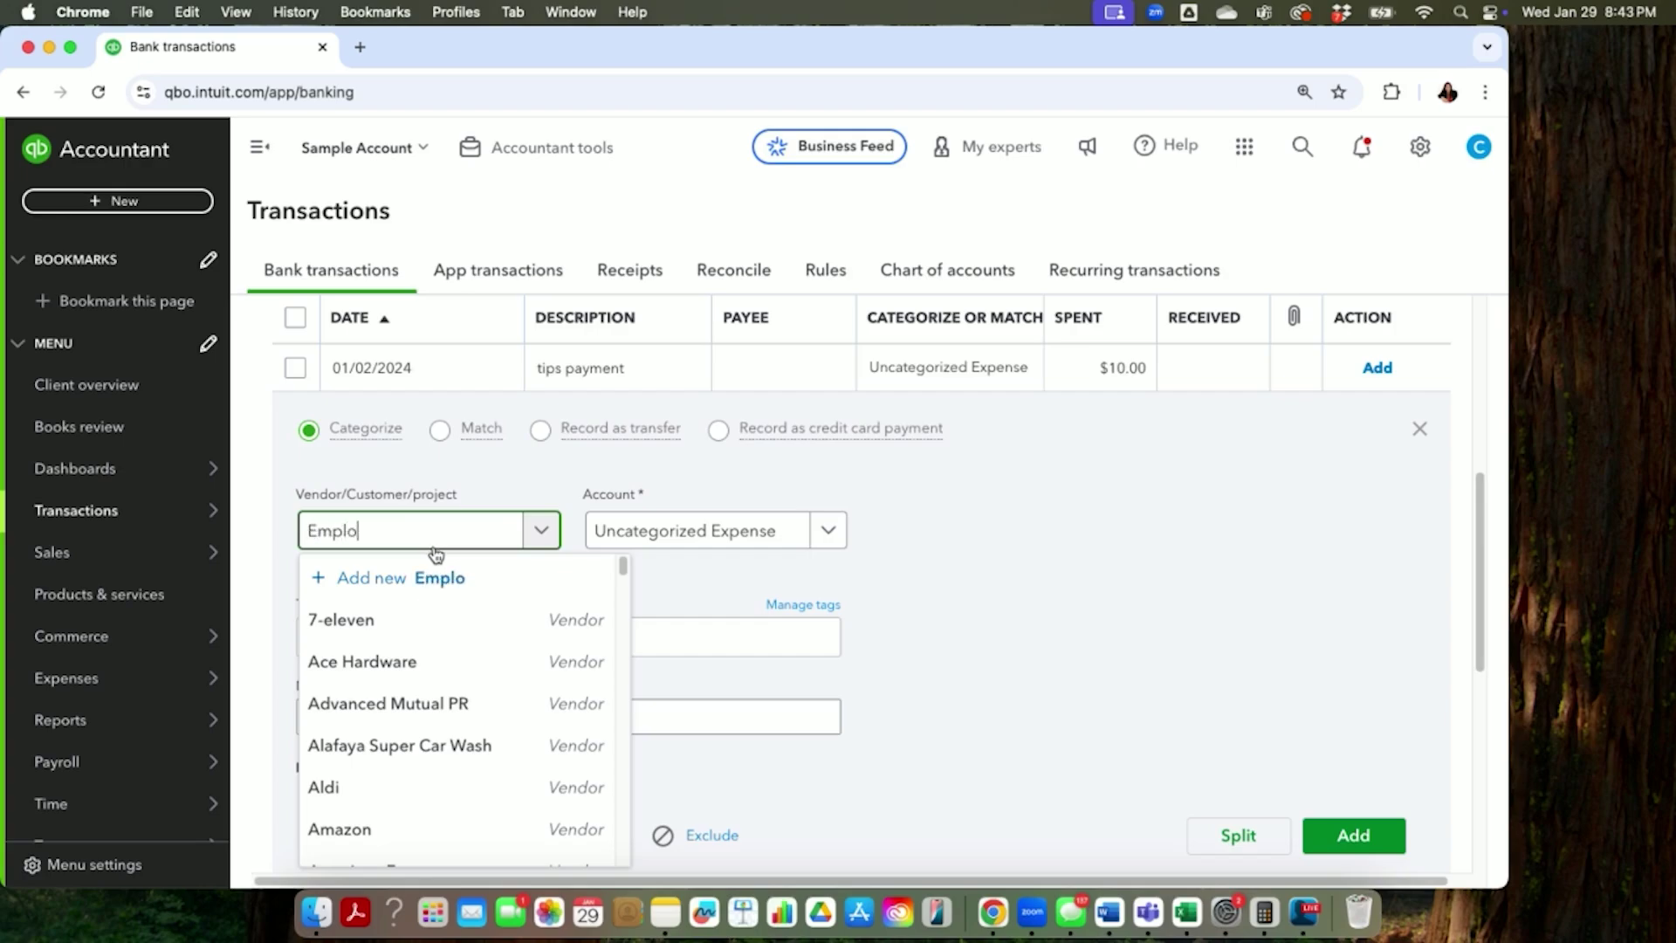
text(yee)
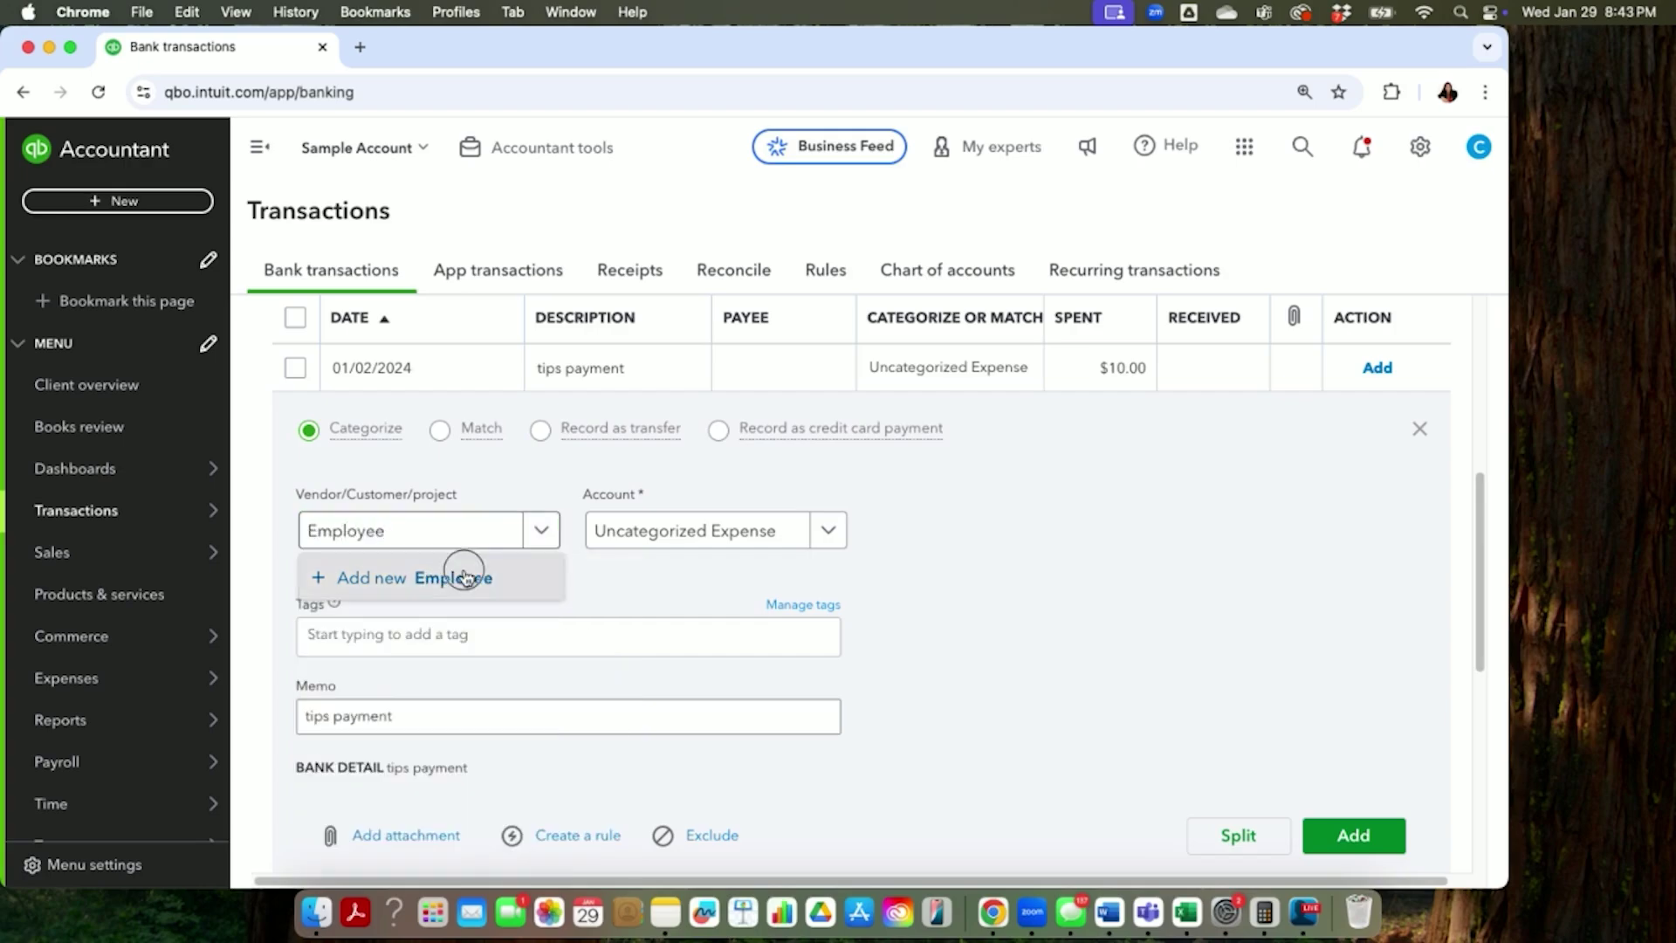
click(462, 576)
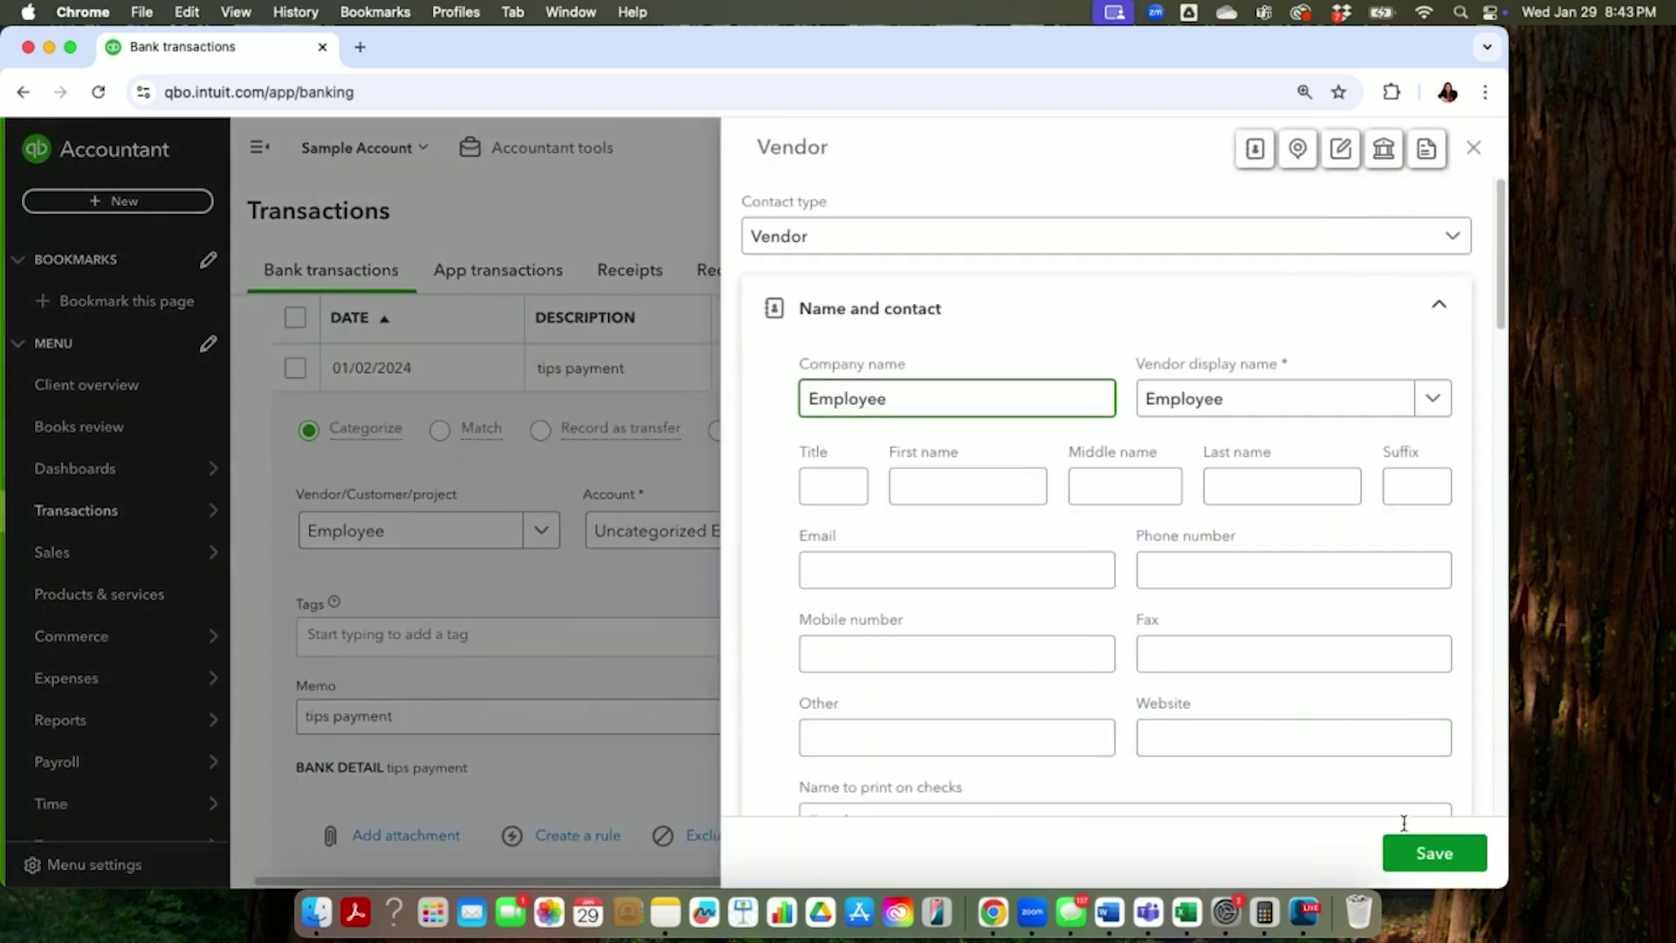
click(1414, 851)
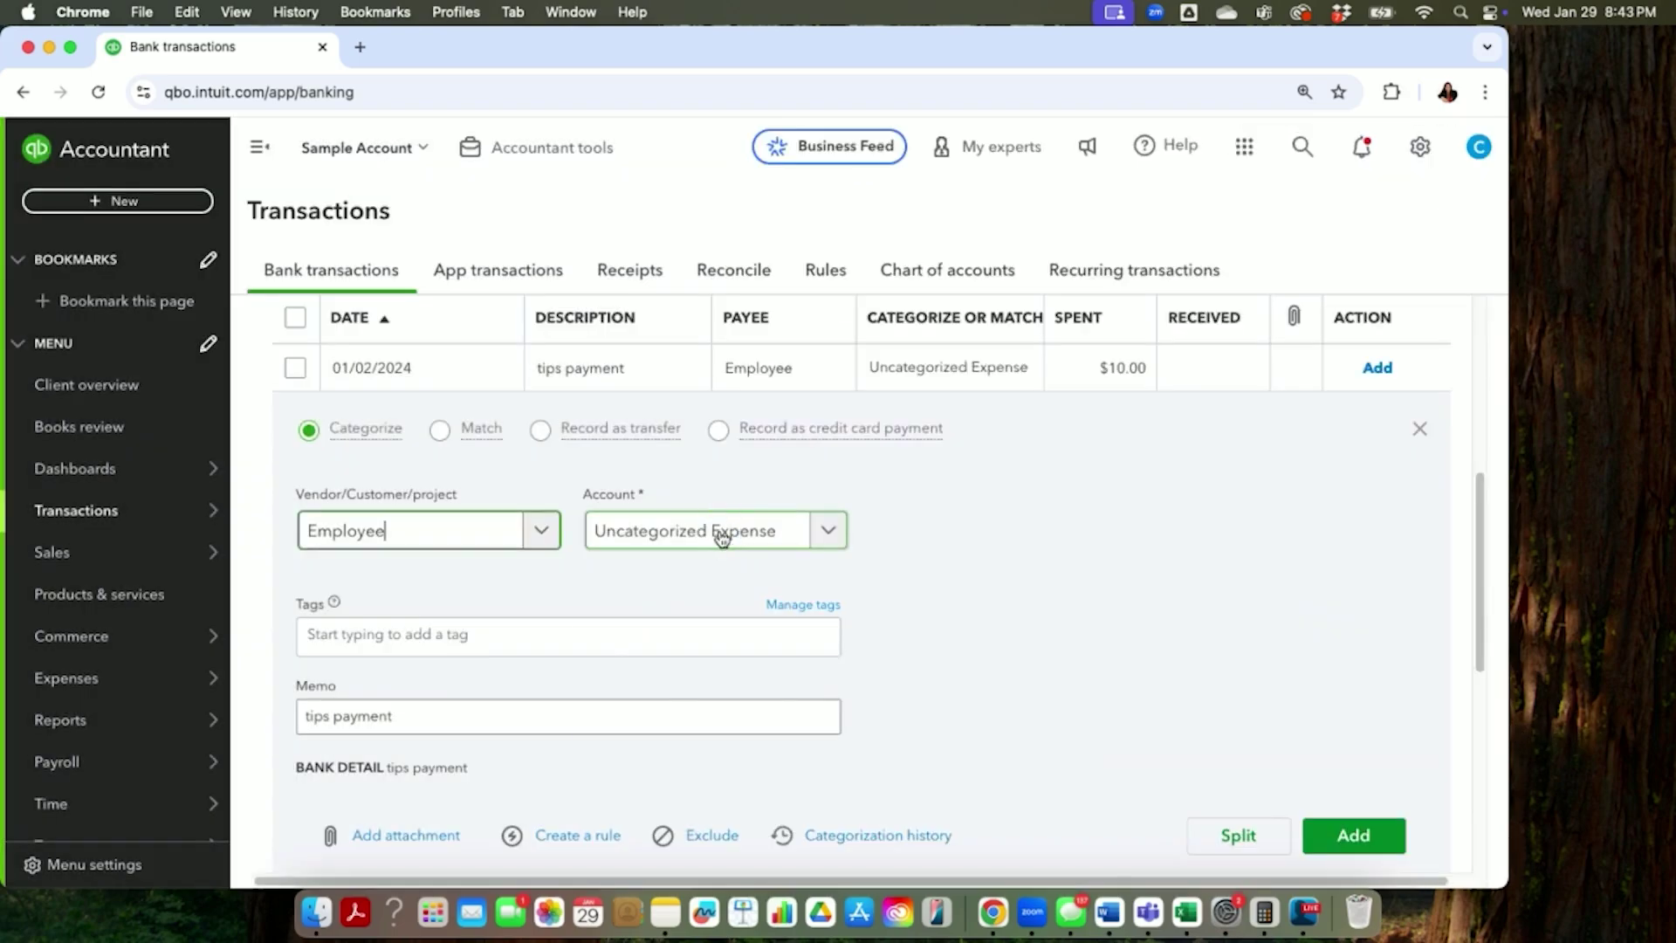
Categorize the 01/02/2024 tips payment to the Undistributed Tips account and add the transaction
click(720, 534)
text(tips)
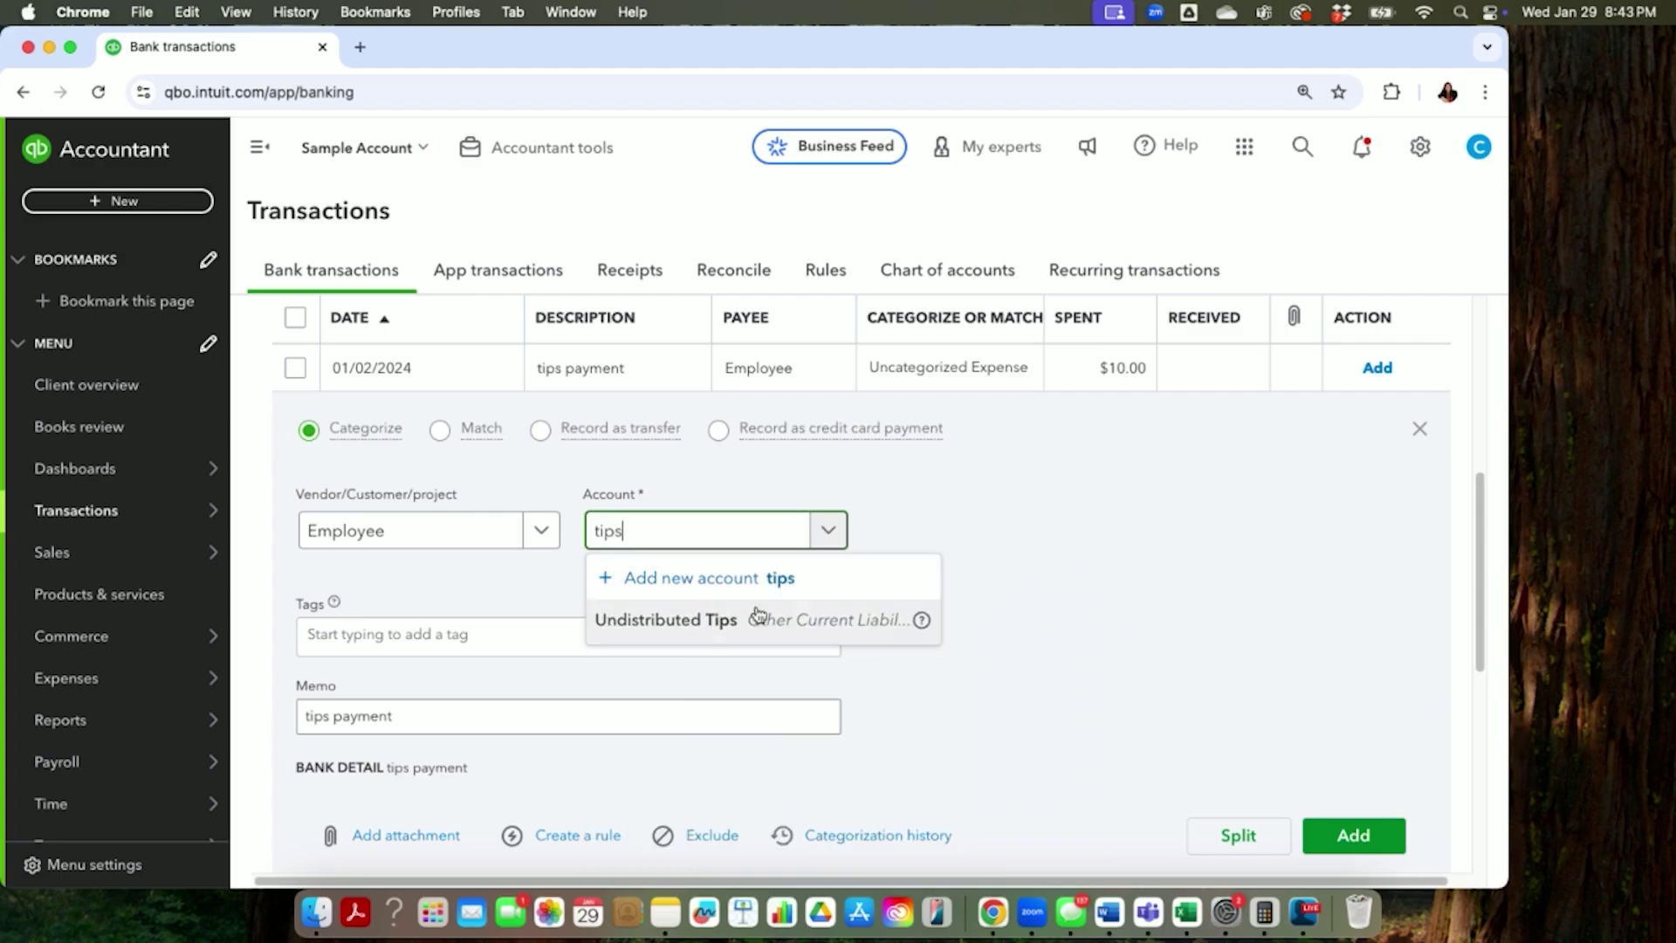
click(737, 619)
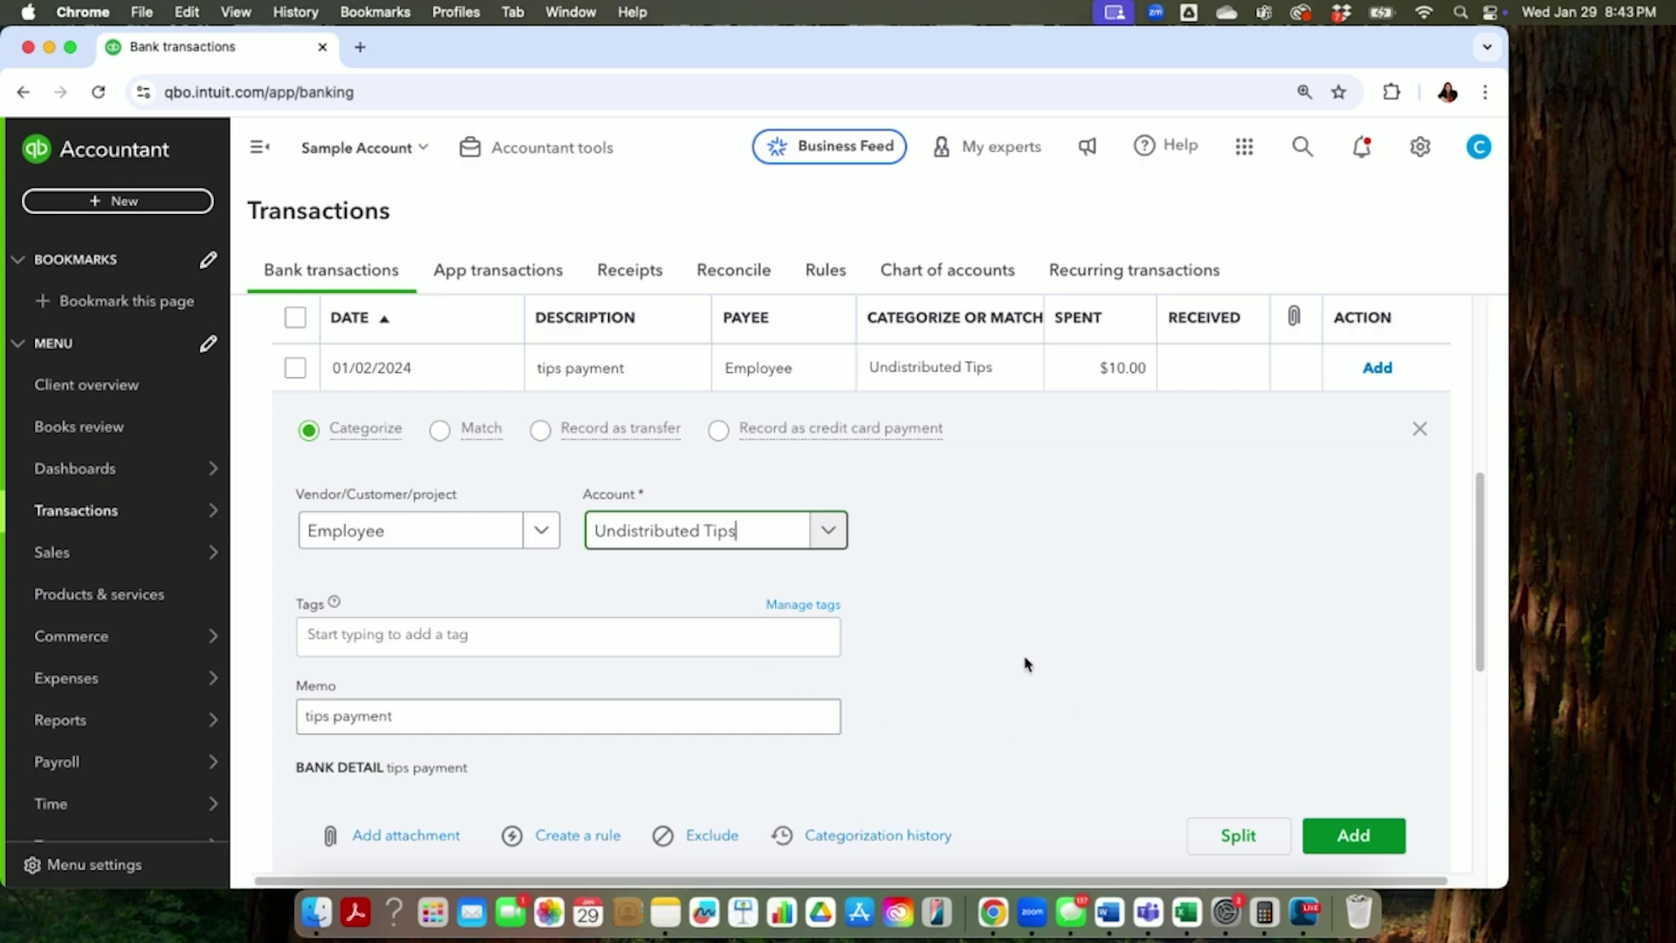
scroll(1025, 663, down, 1)
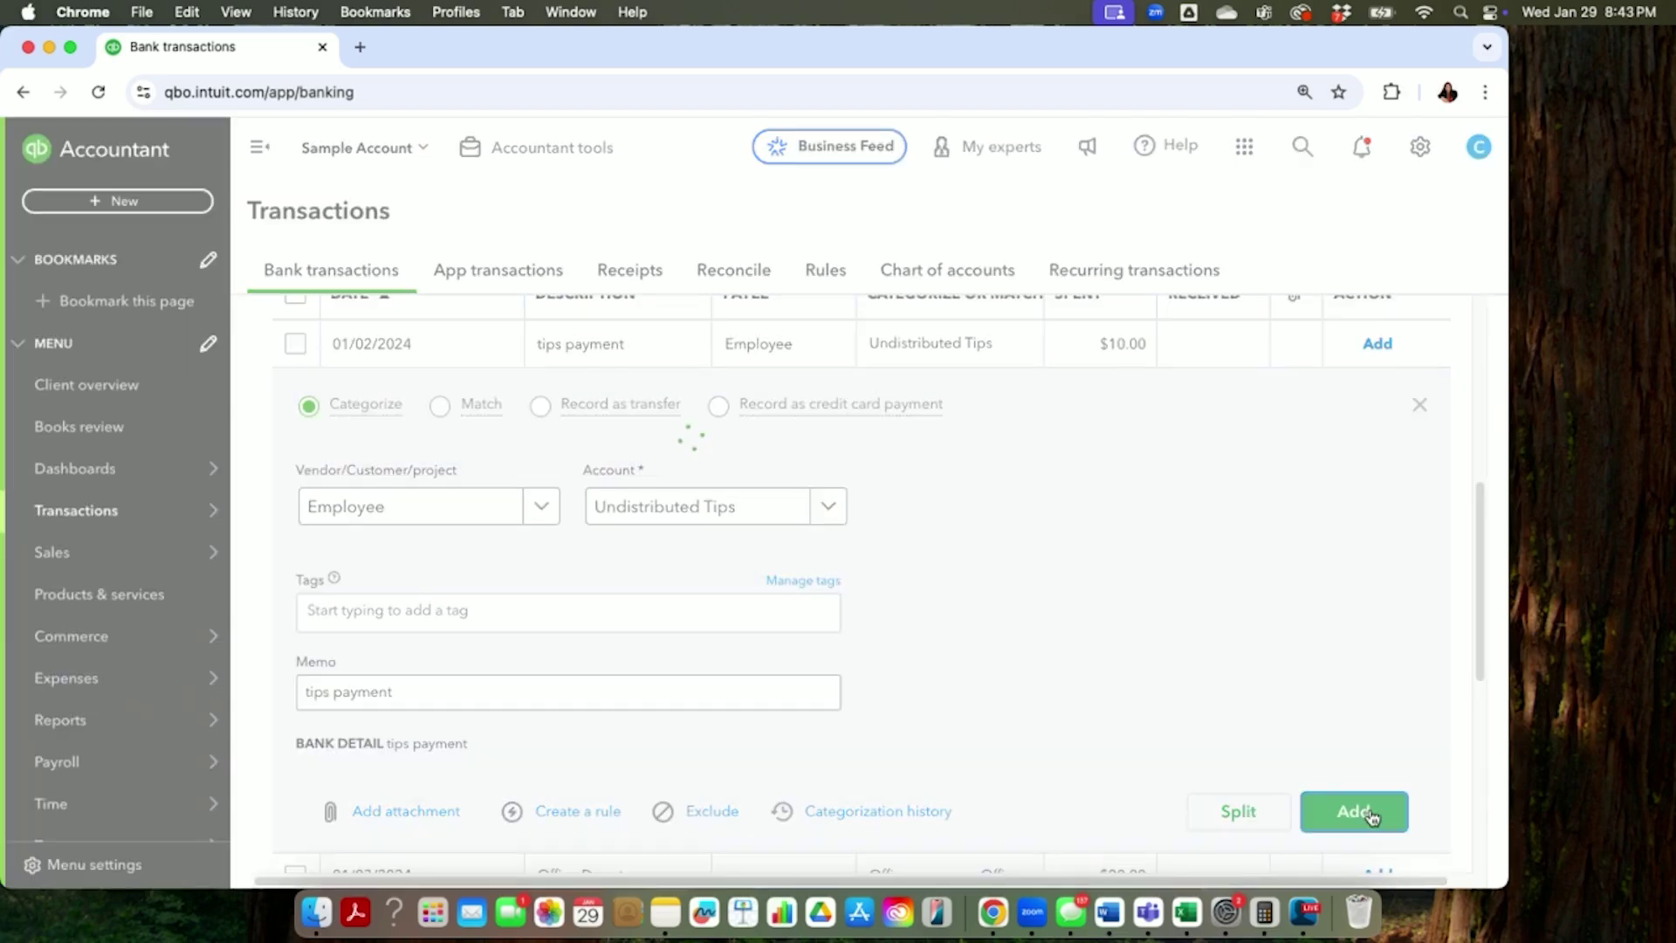
click(1370, 813)
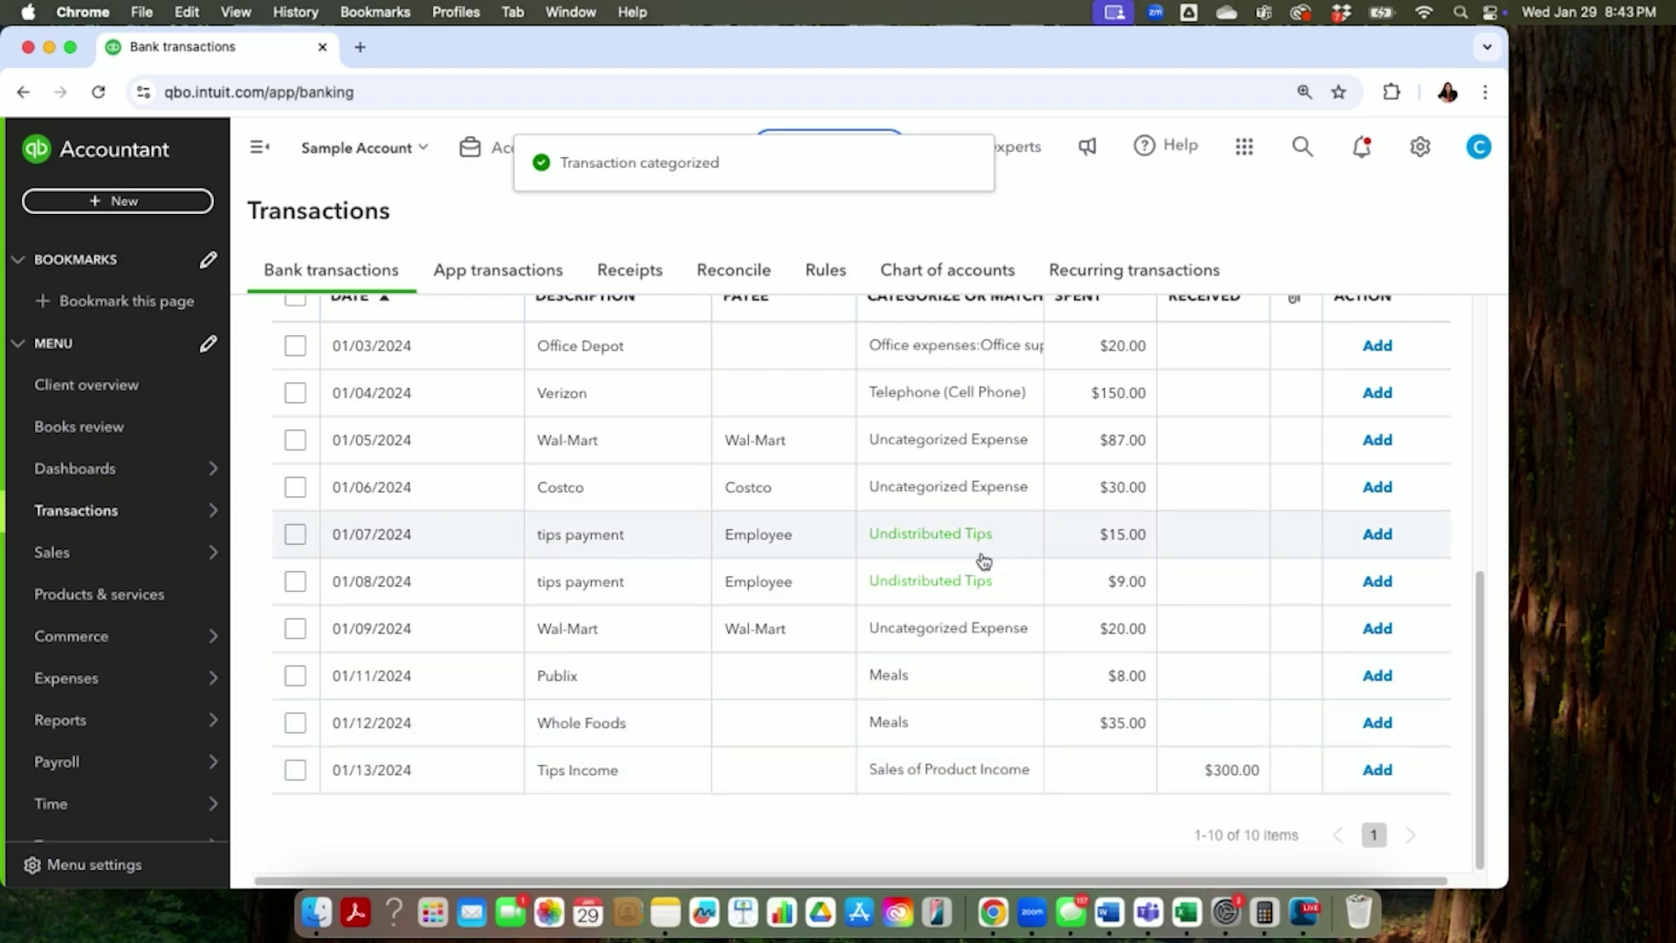
Open the 01/03/2024 Office Depot transaction and add a new vendor named "Office Depot" as its payee
scroll(882, 428, up, 1)
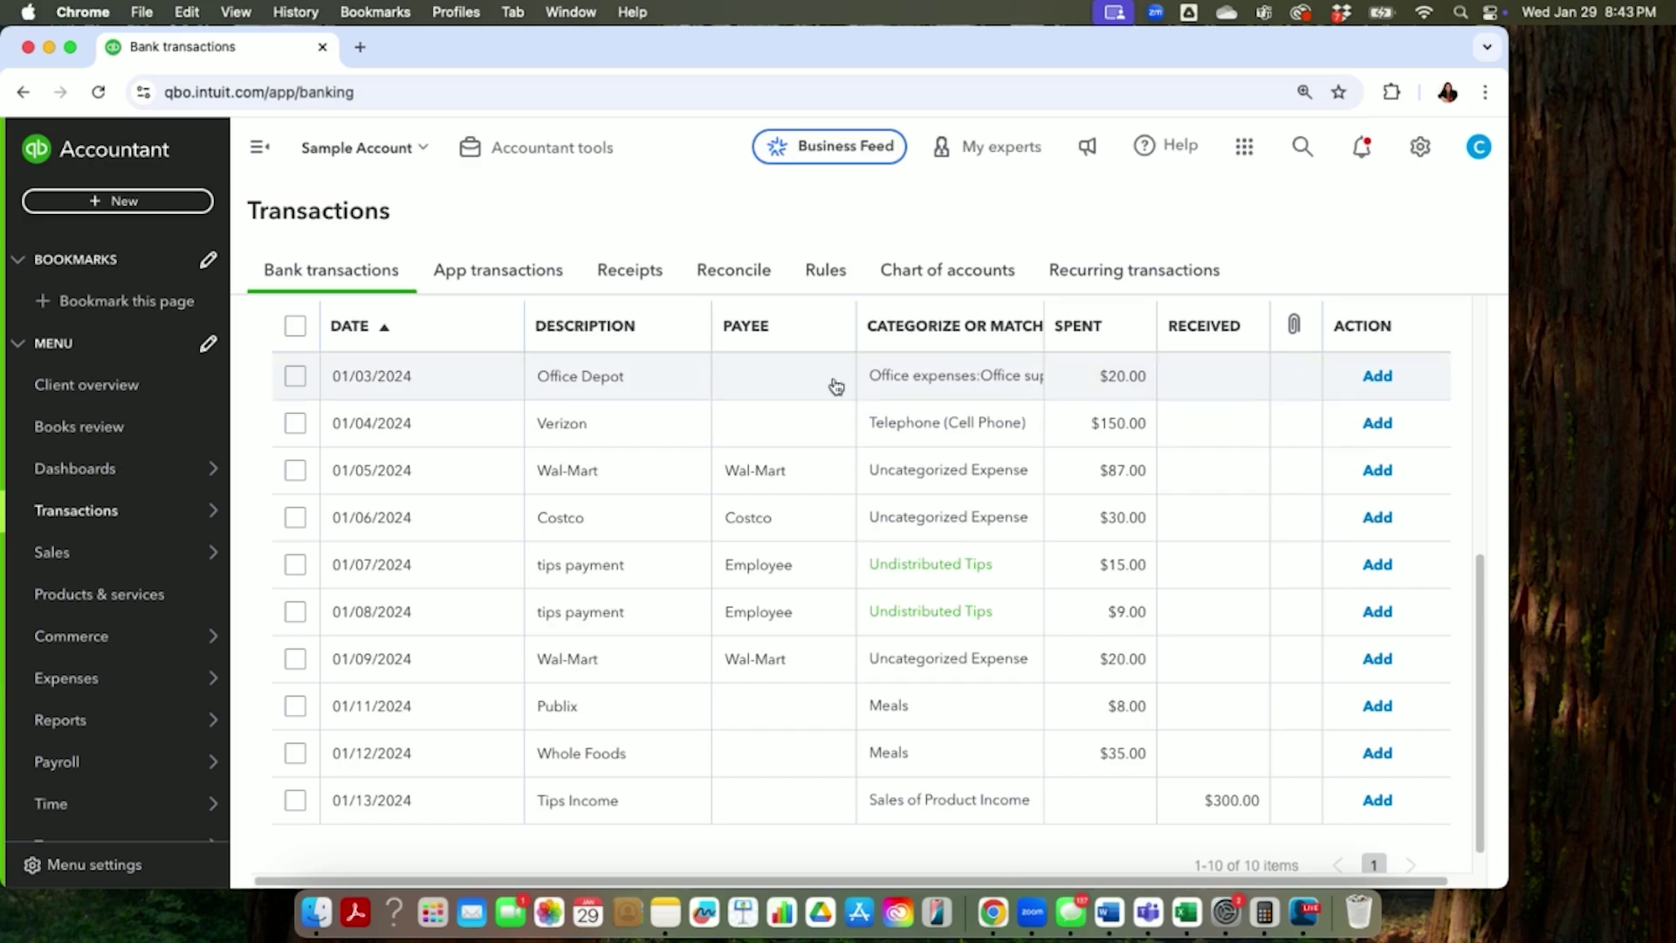
click(1124, 378)
click(494, 536)
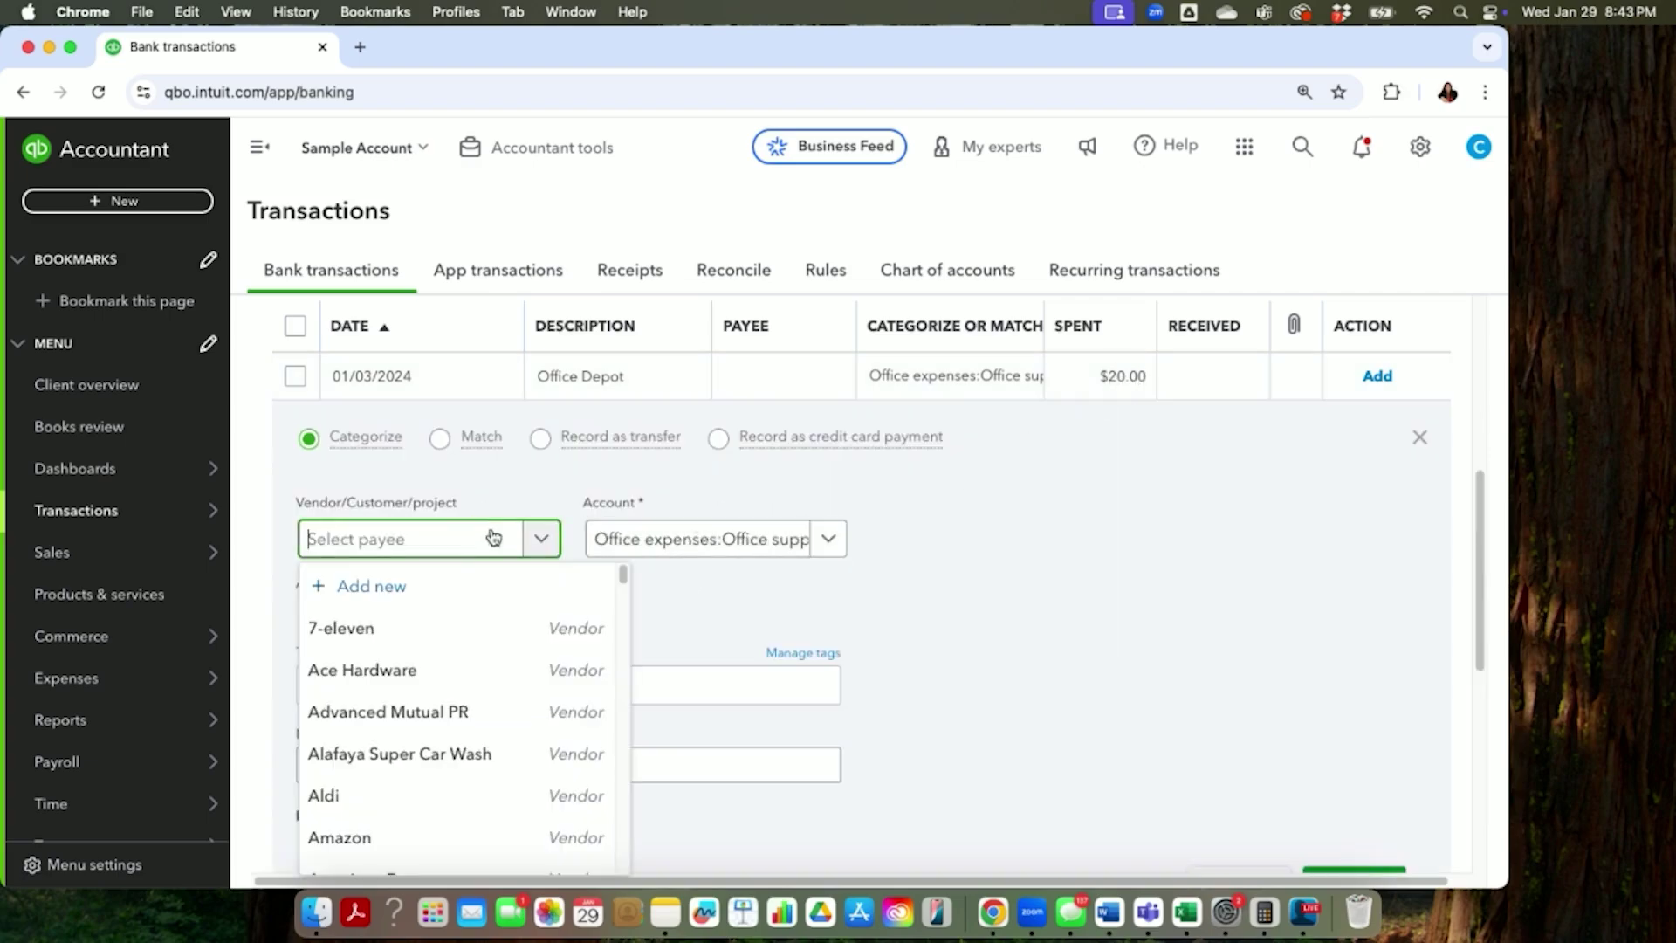
text(Of)
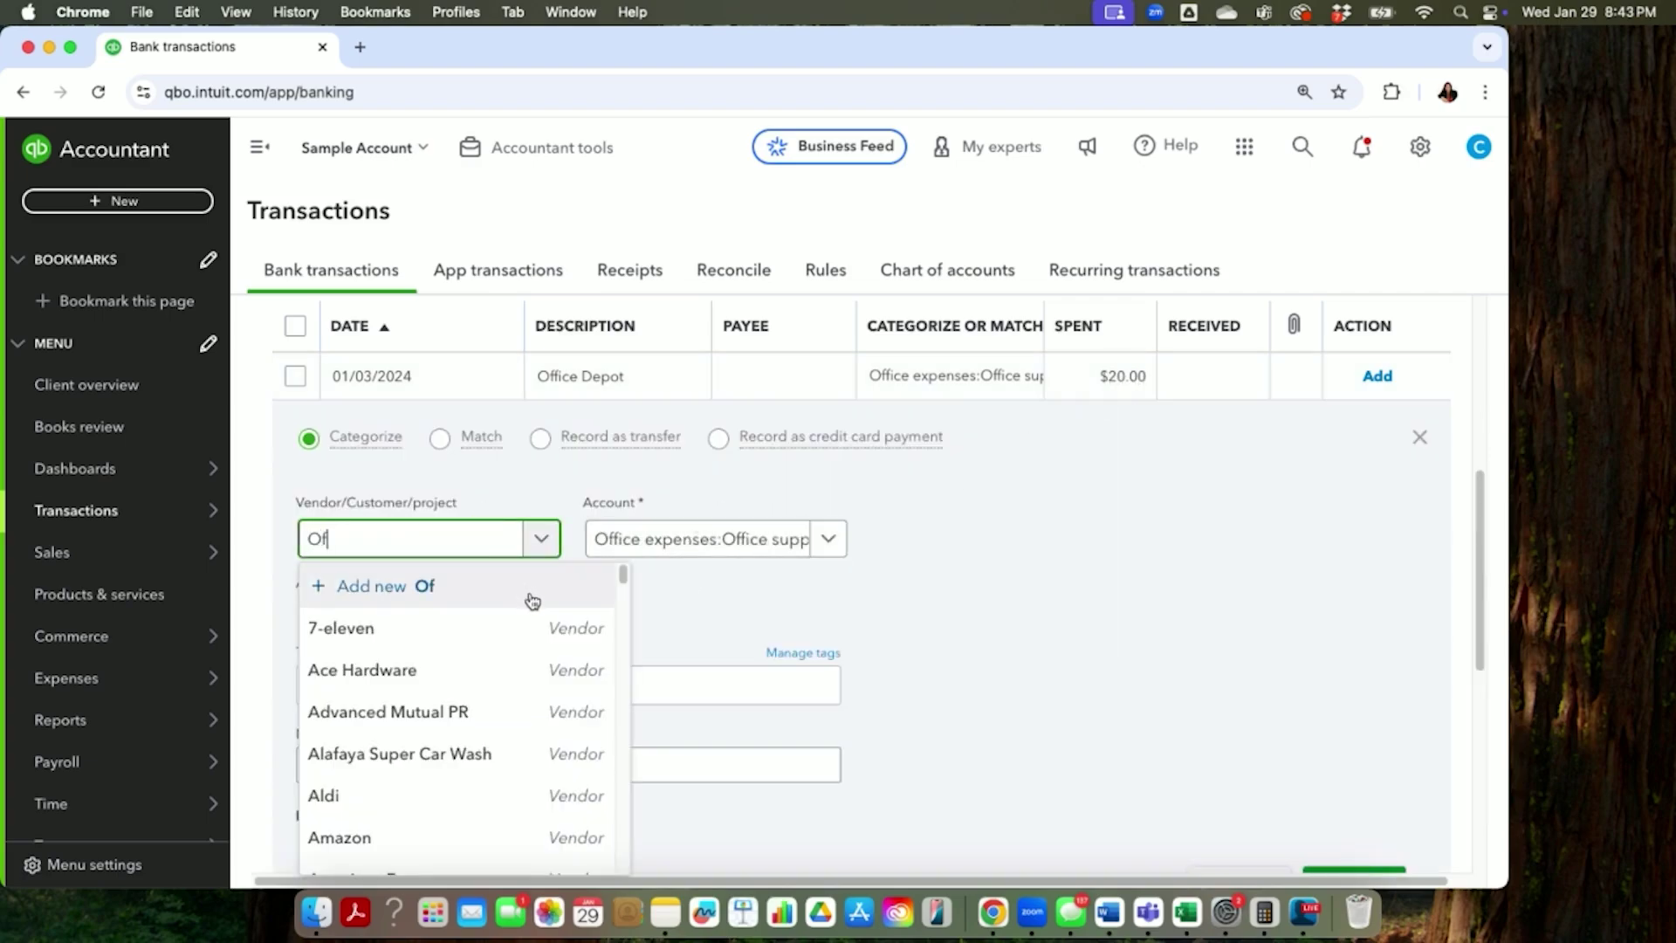
text(fice)
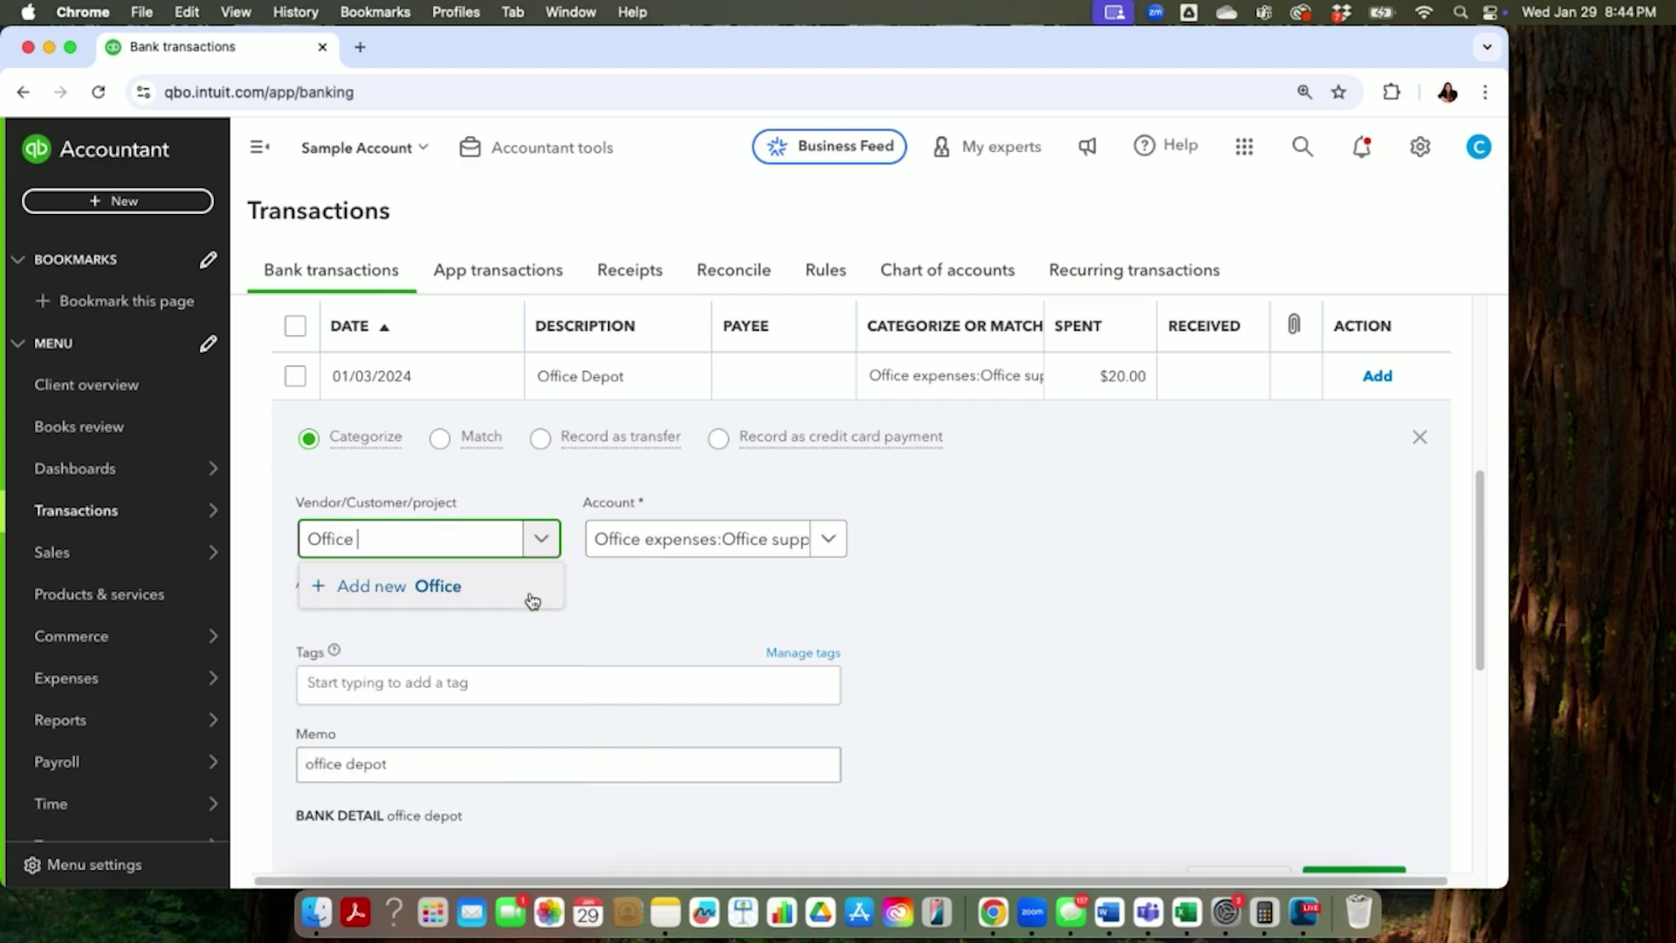
text( Depot)
click(515, 599)
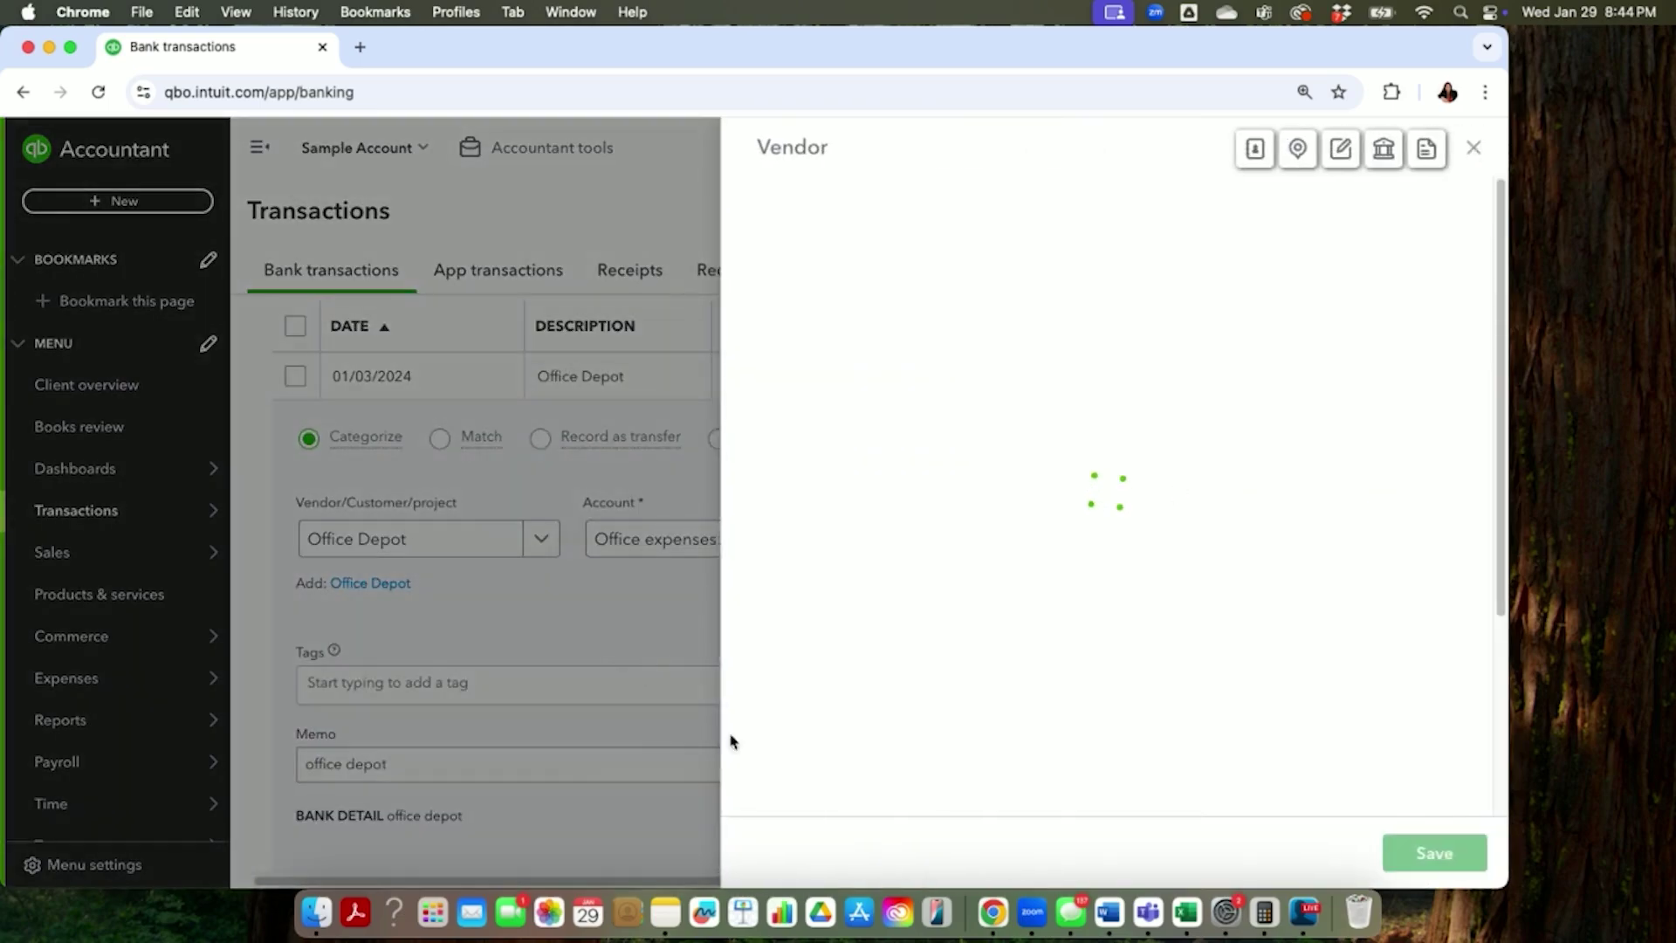
click(1433, 852)
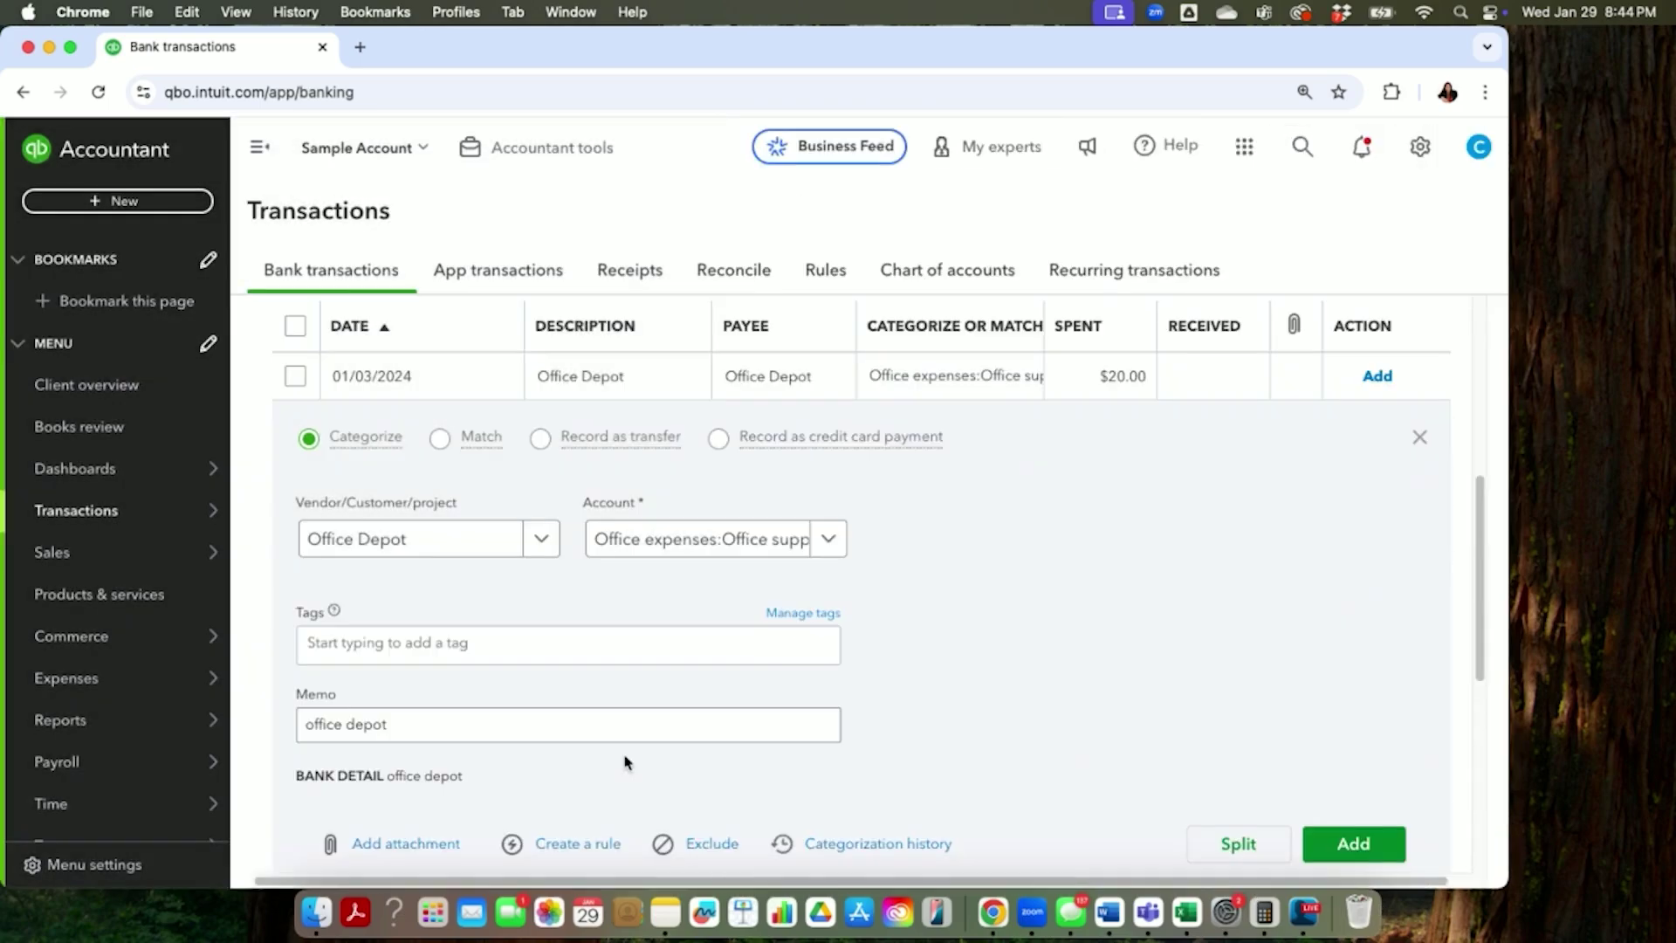
Create a rule named "Office Depot" from this transaction, test it against the unreviewed transactions, and save it
scroll(626, 758, down, 1)
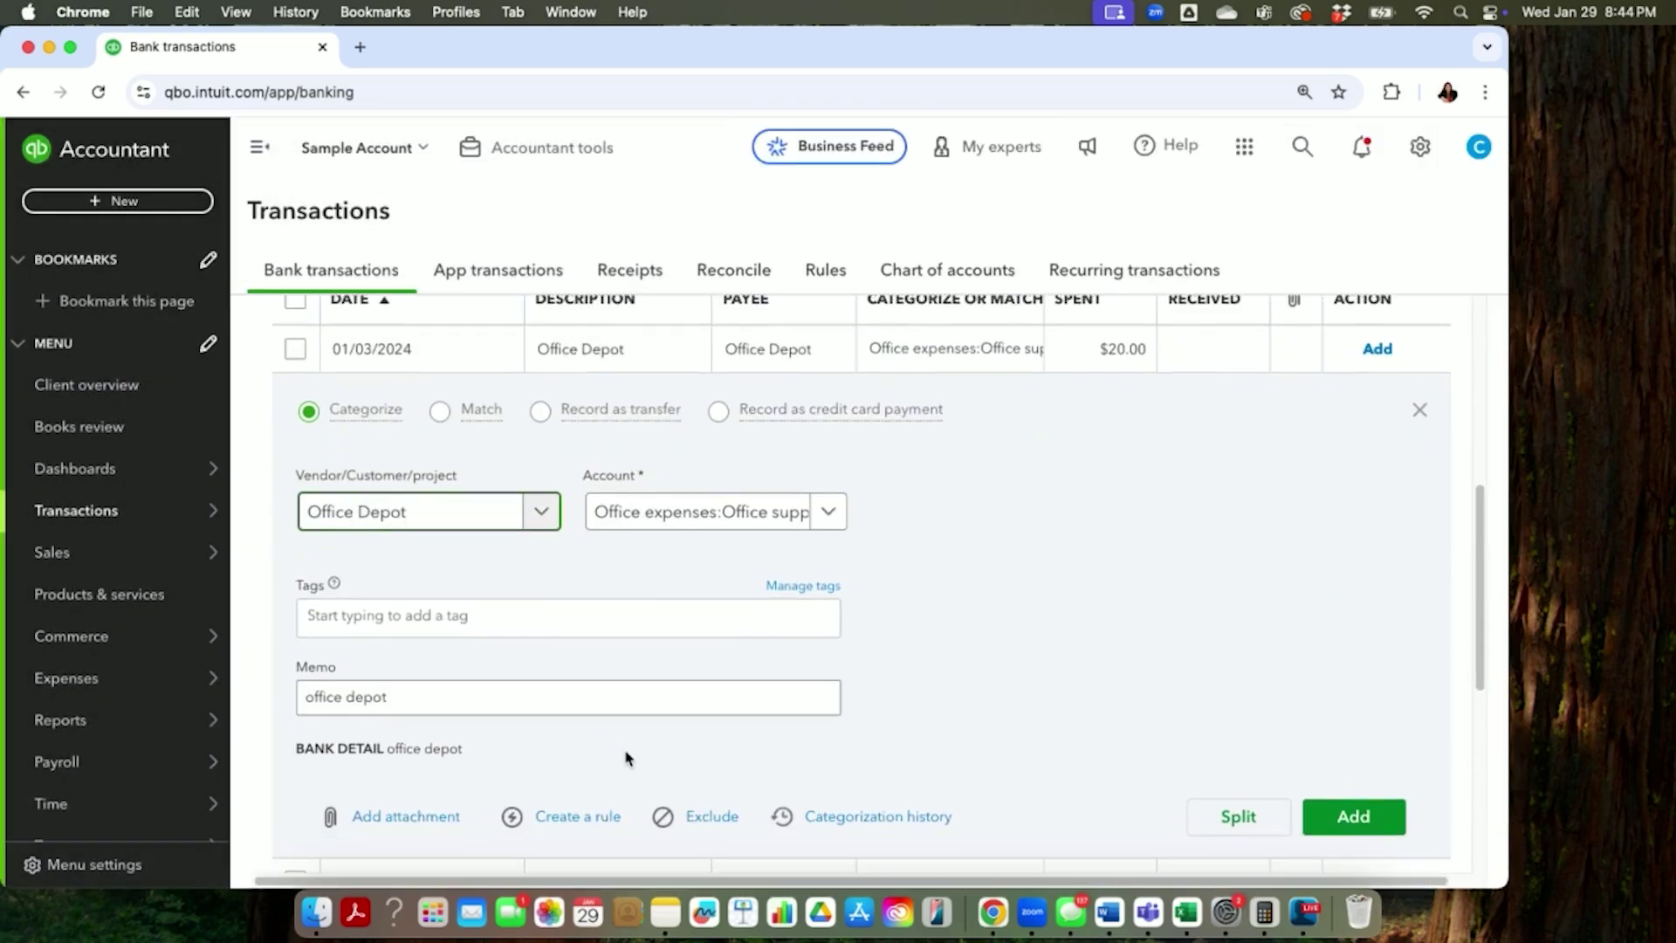
click(577, 816)
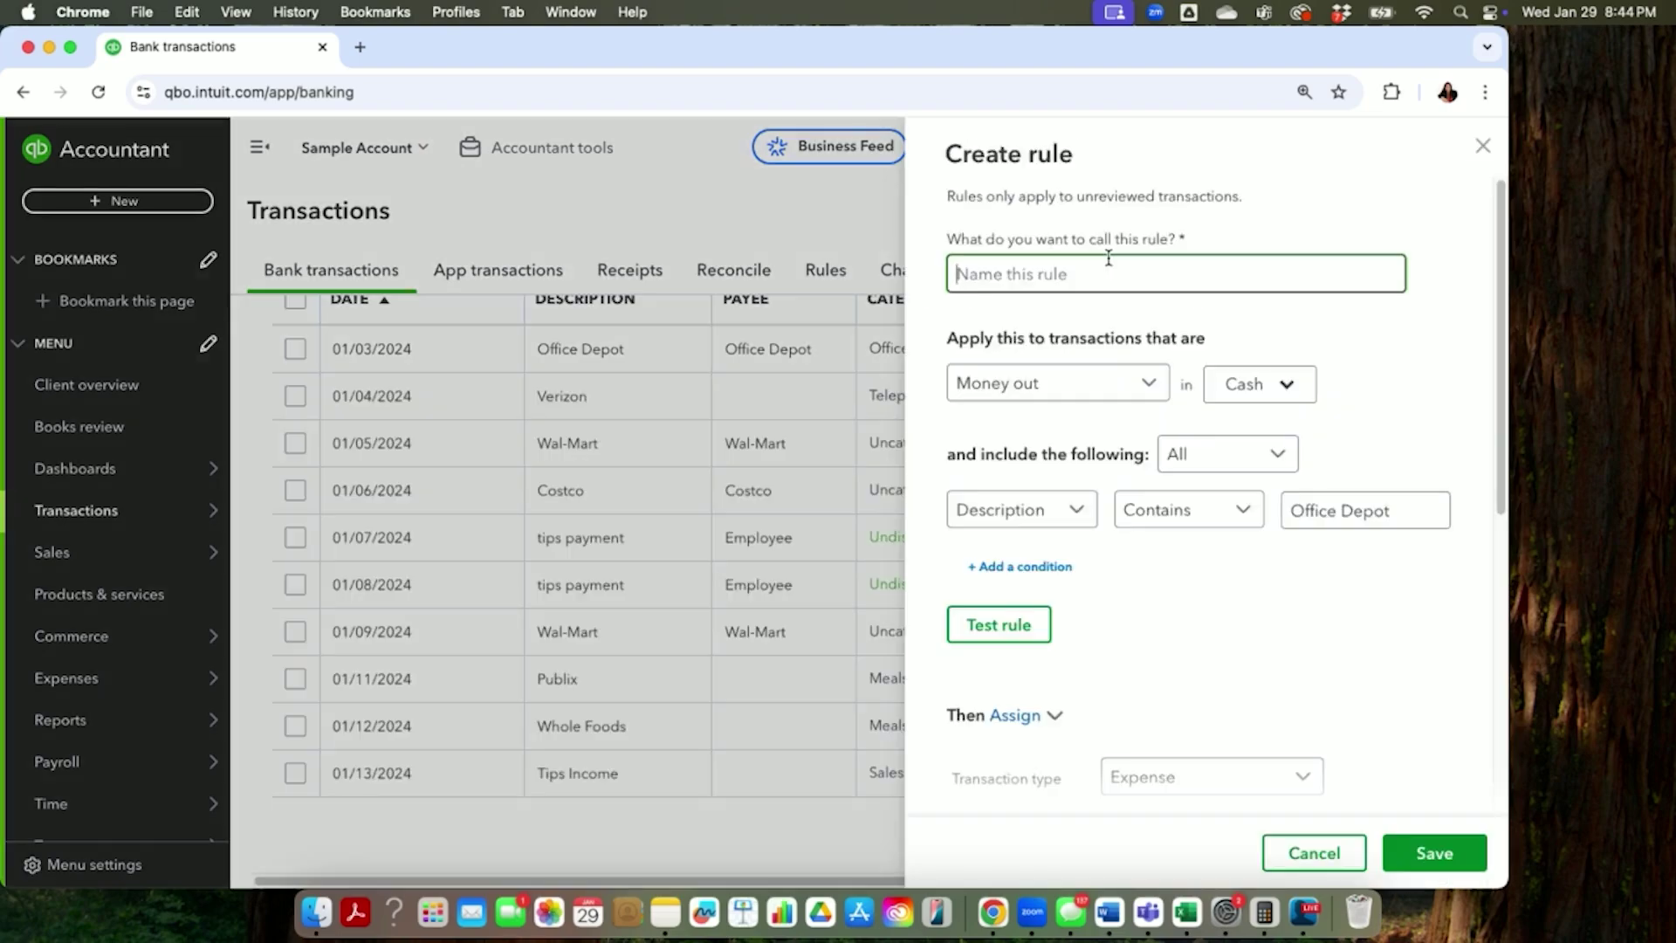
text(Office Depot)
click(1040, 637)
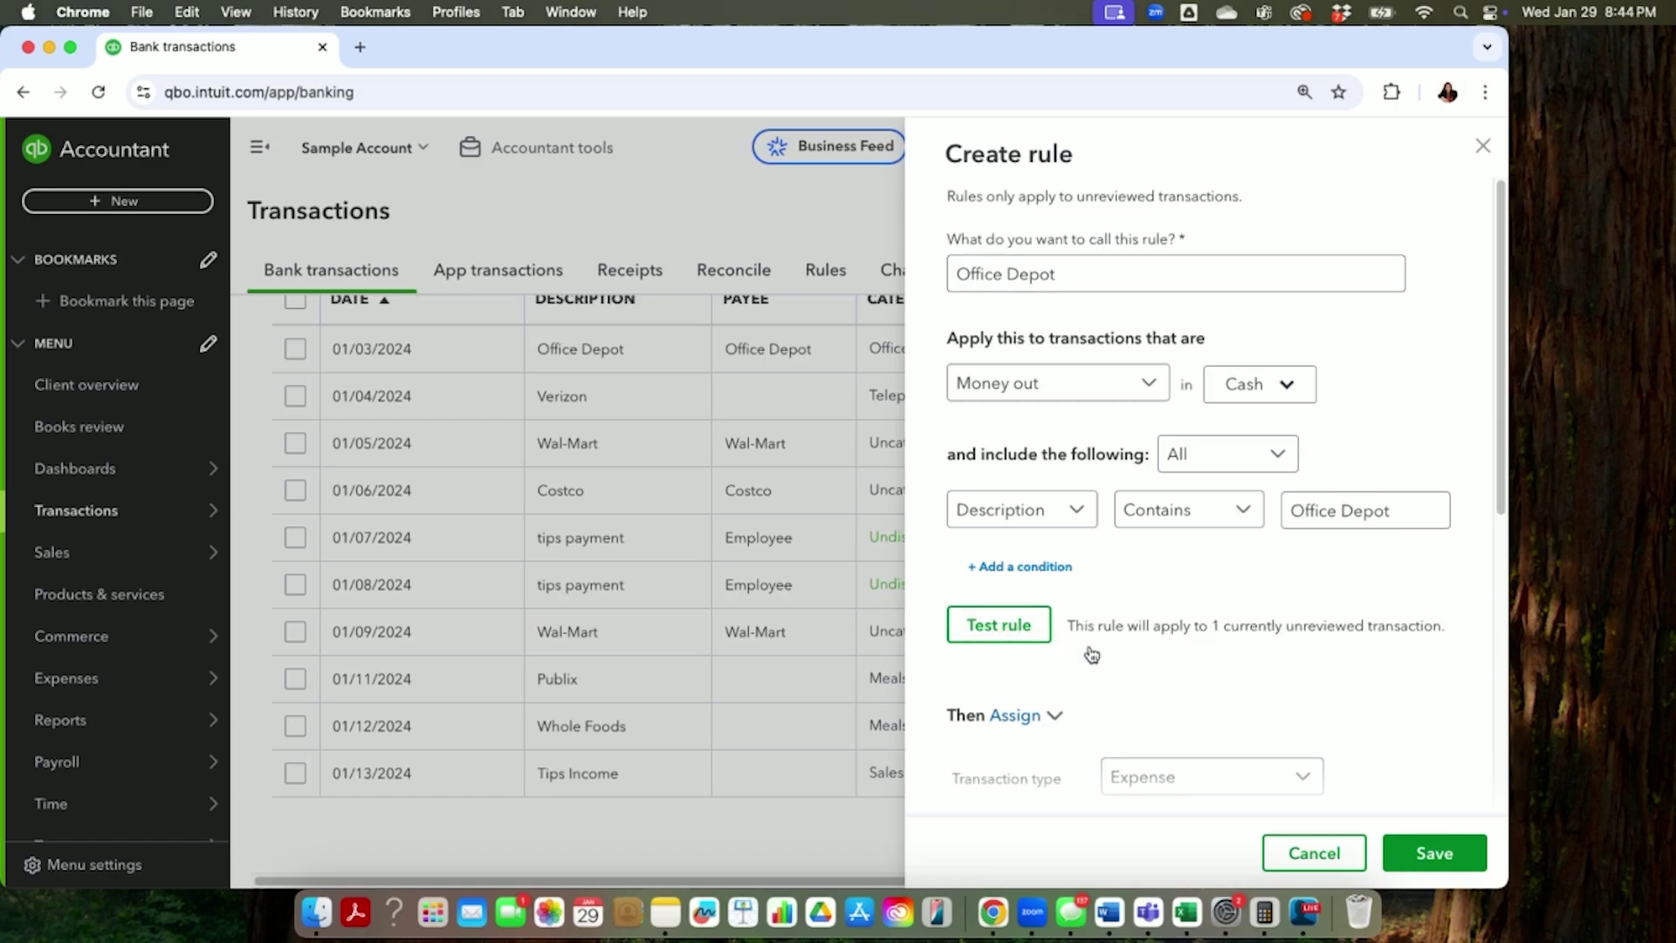
scroll(1309, 707, down, 3)
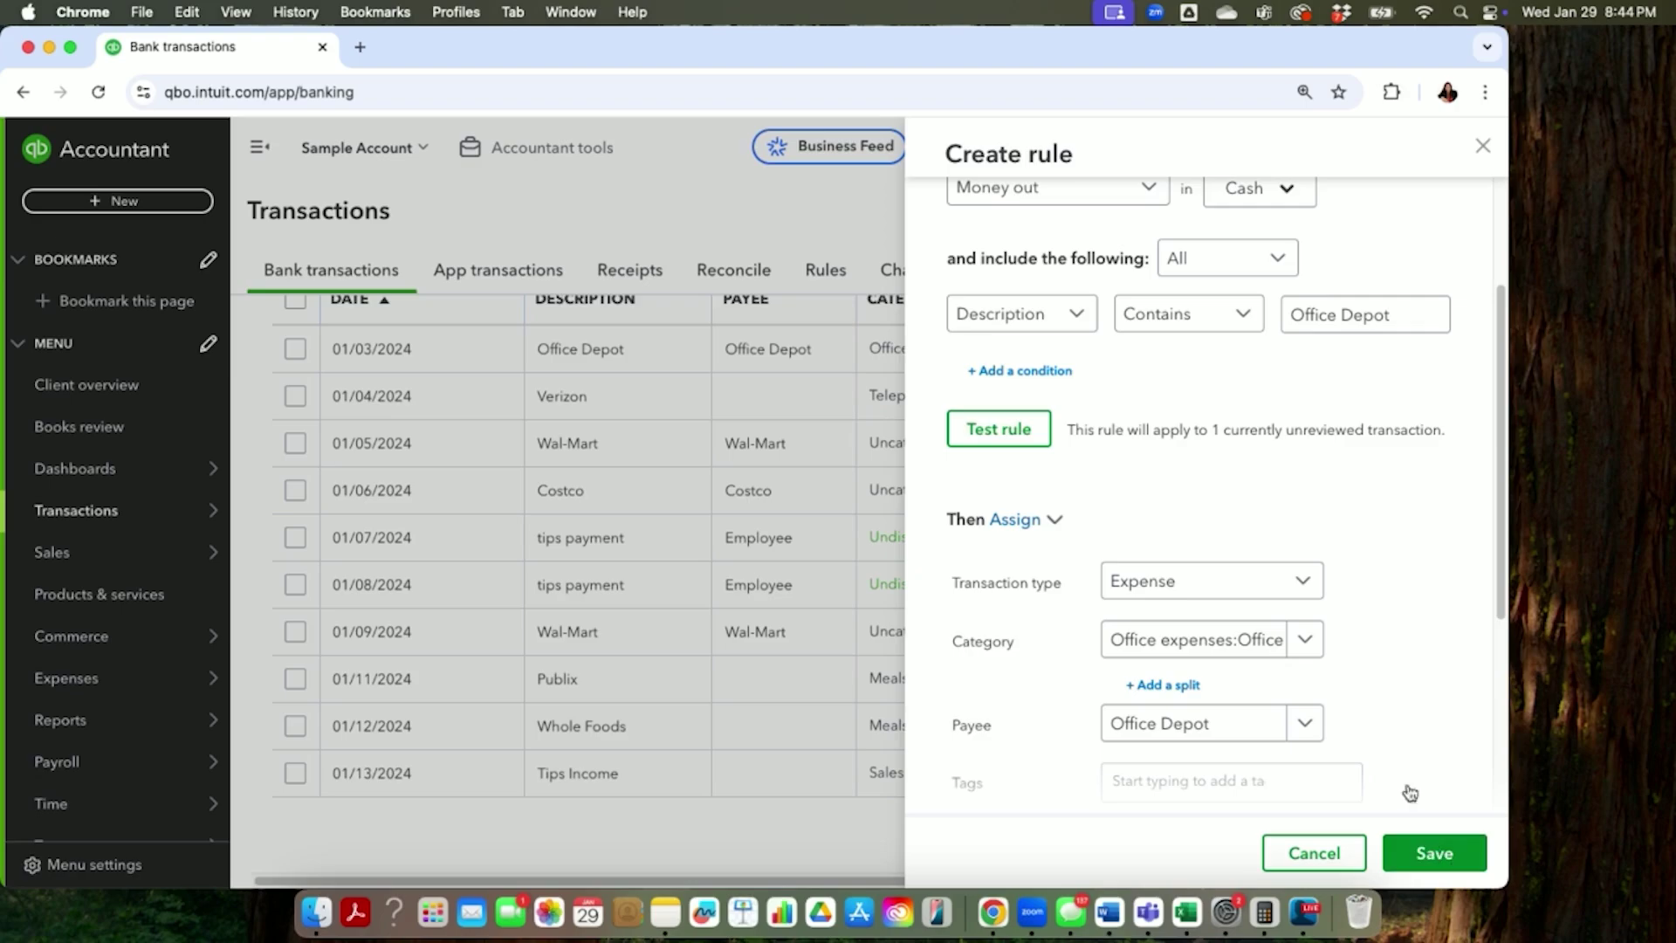
click(1403, 857)
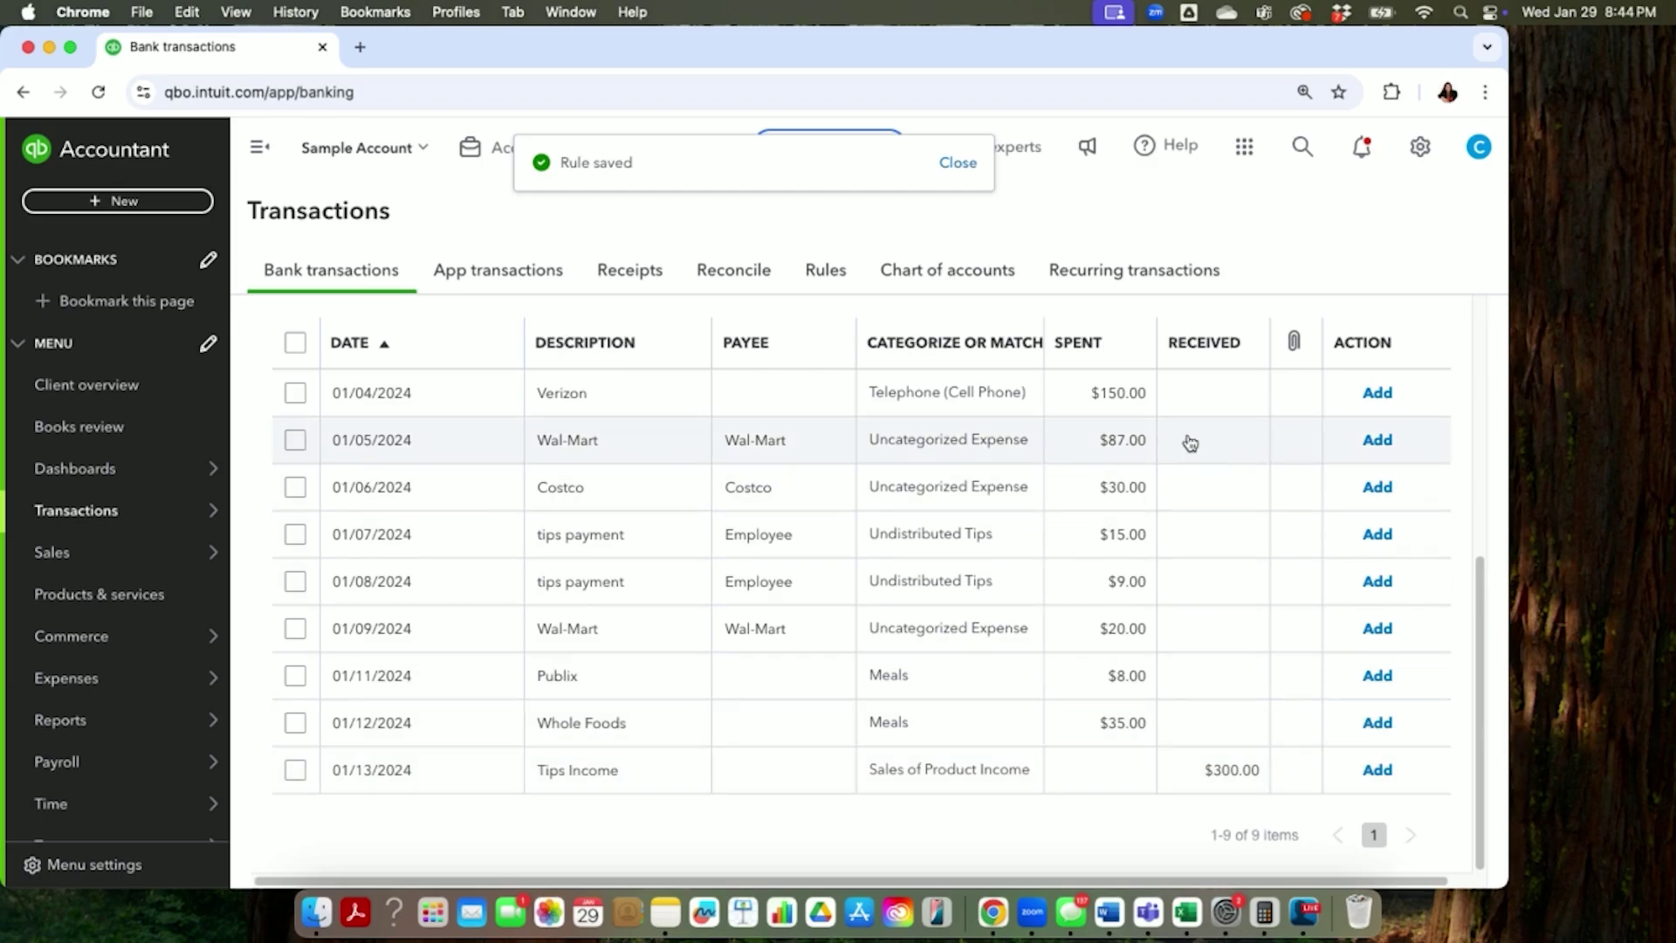
Open the 01/04/2024 Verizon transaction and add a new vendor named "Verizon" as its payee
click(1137, 393)
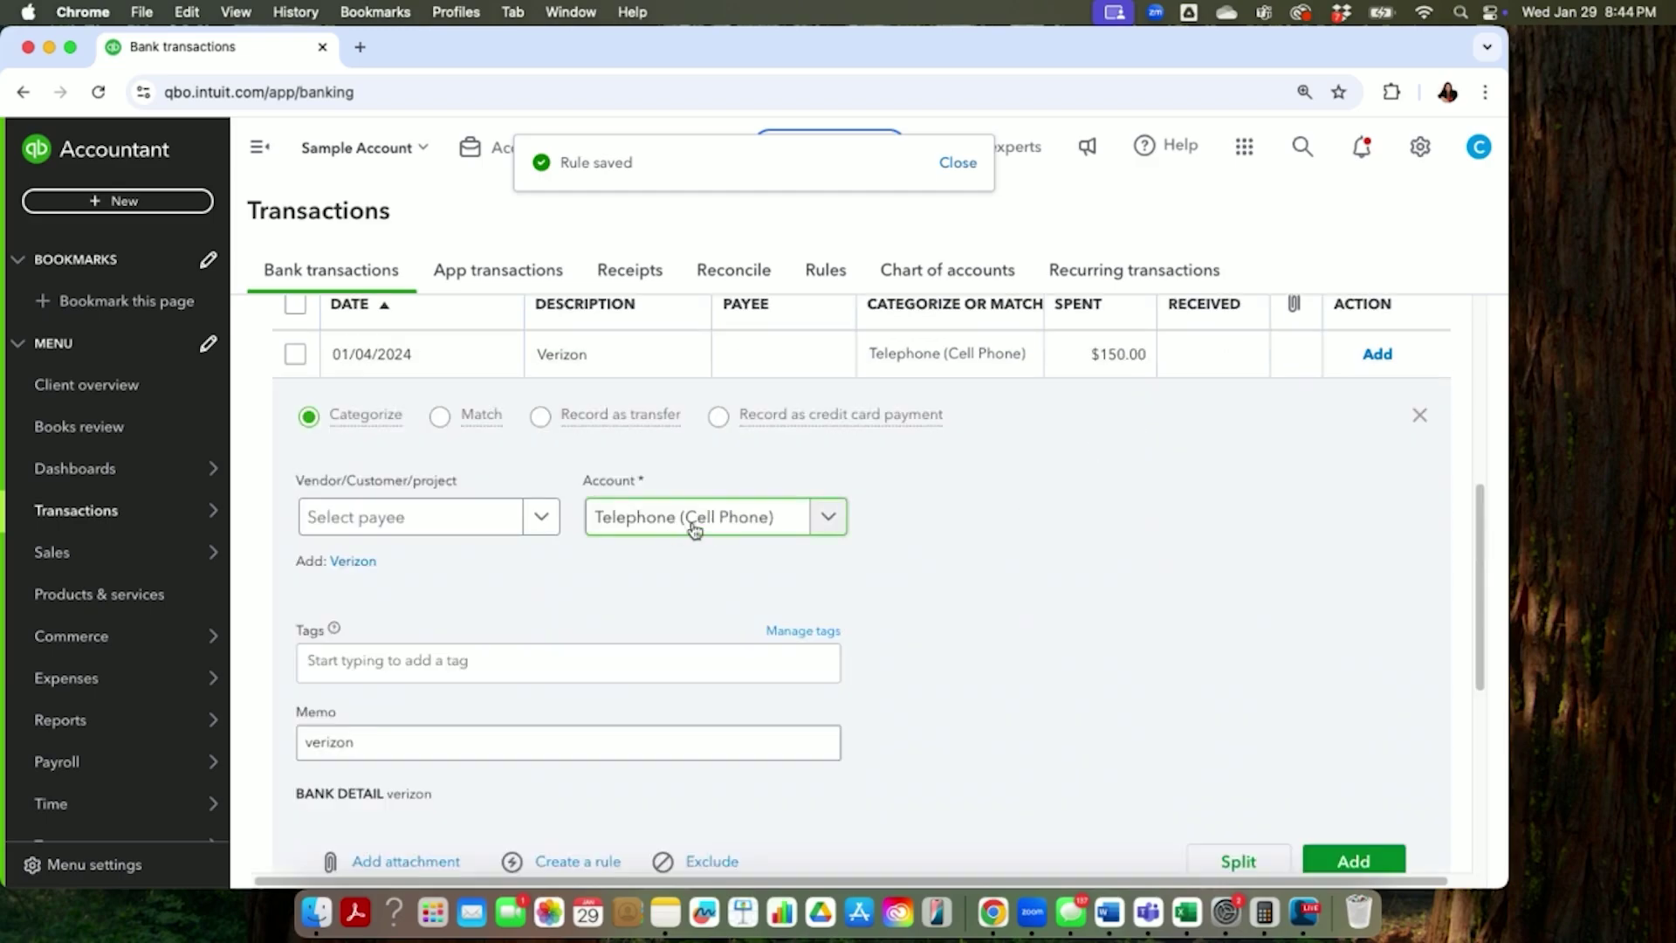
click(390, 524)
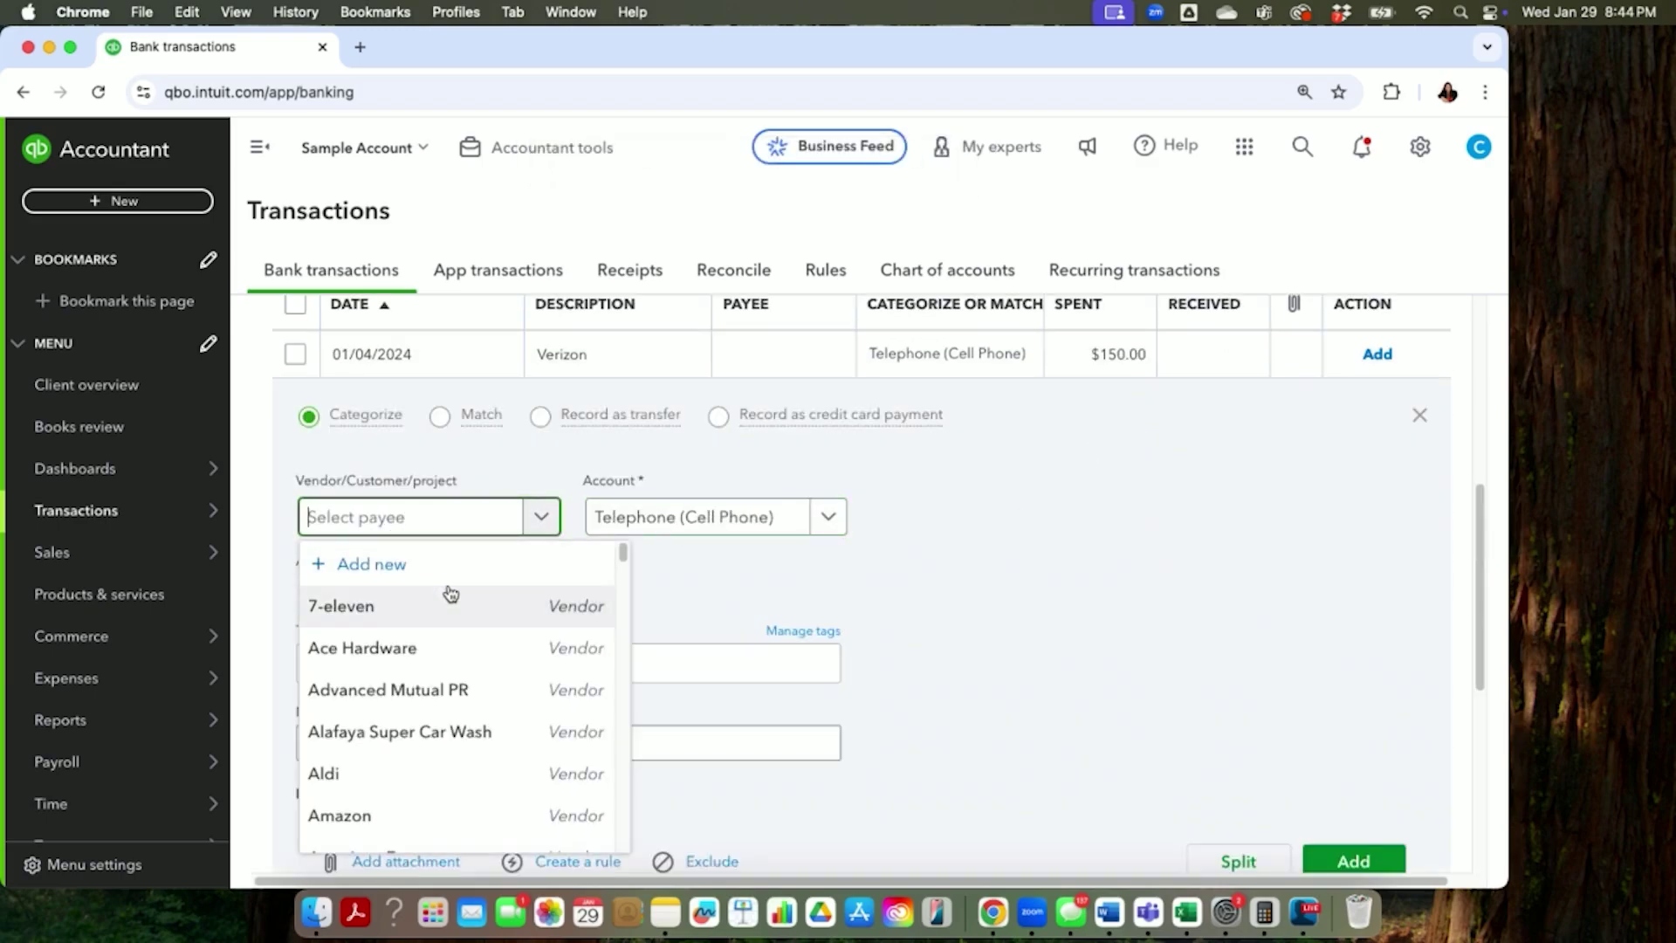
text(Ver)
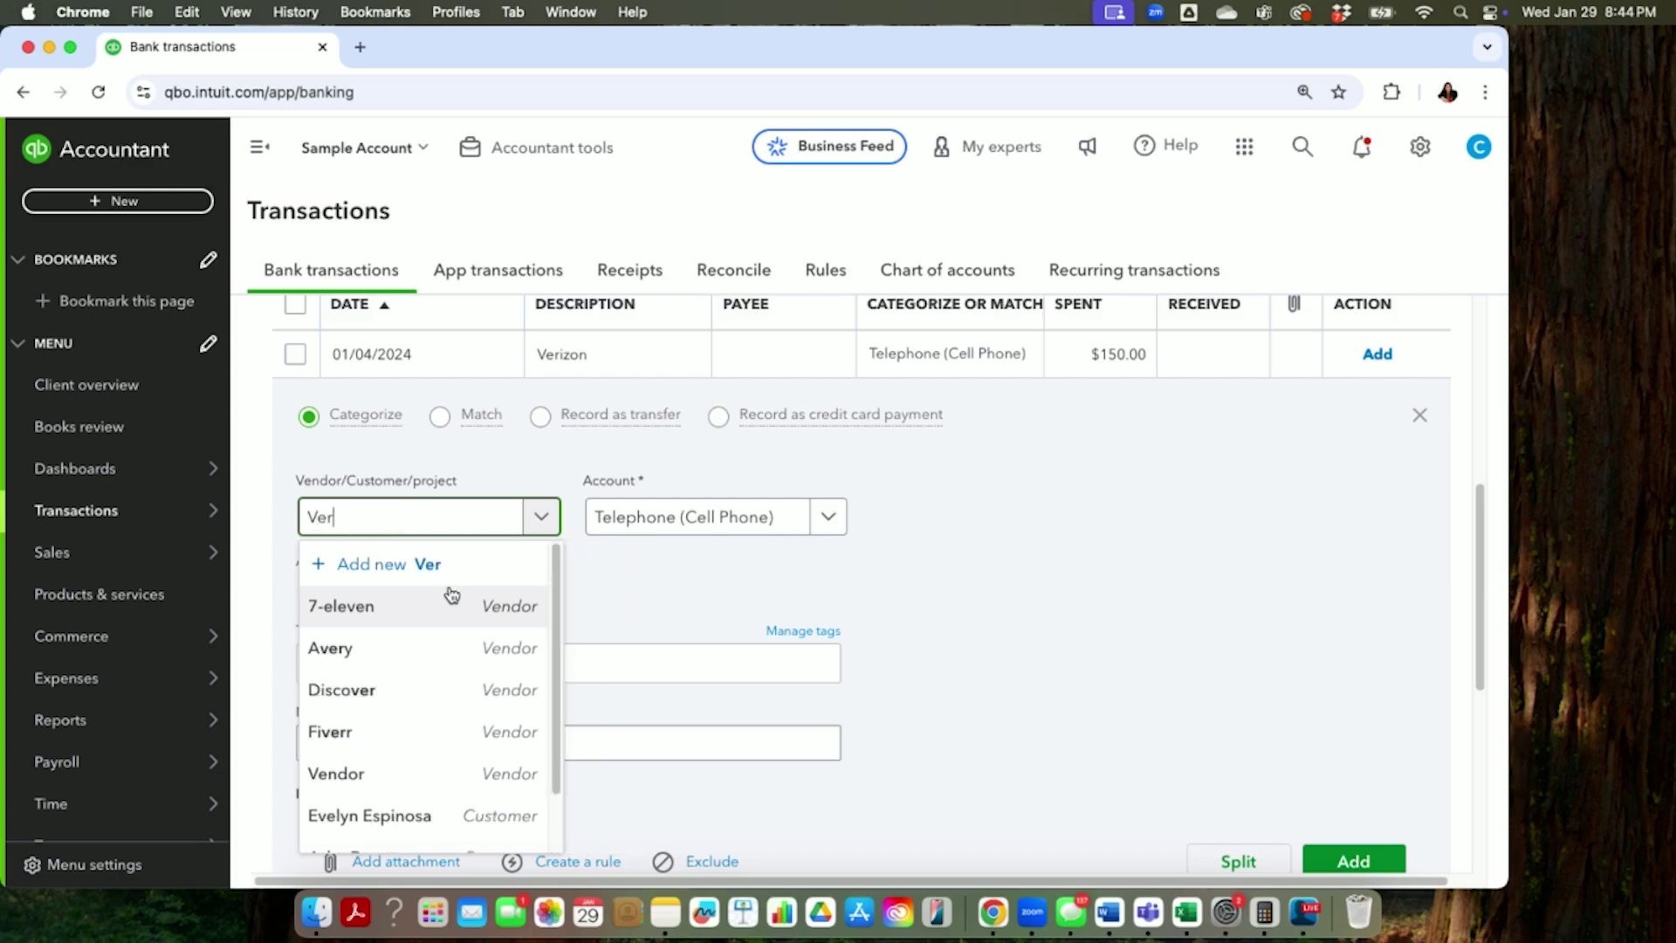
text(izen)
key(BackSpace)
key(BackSpace)
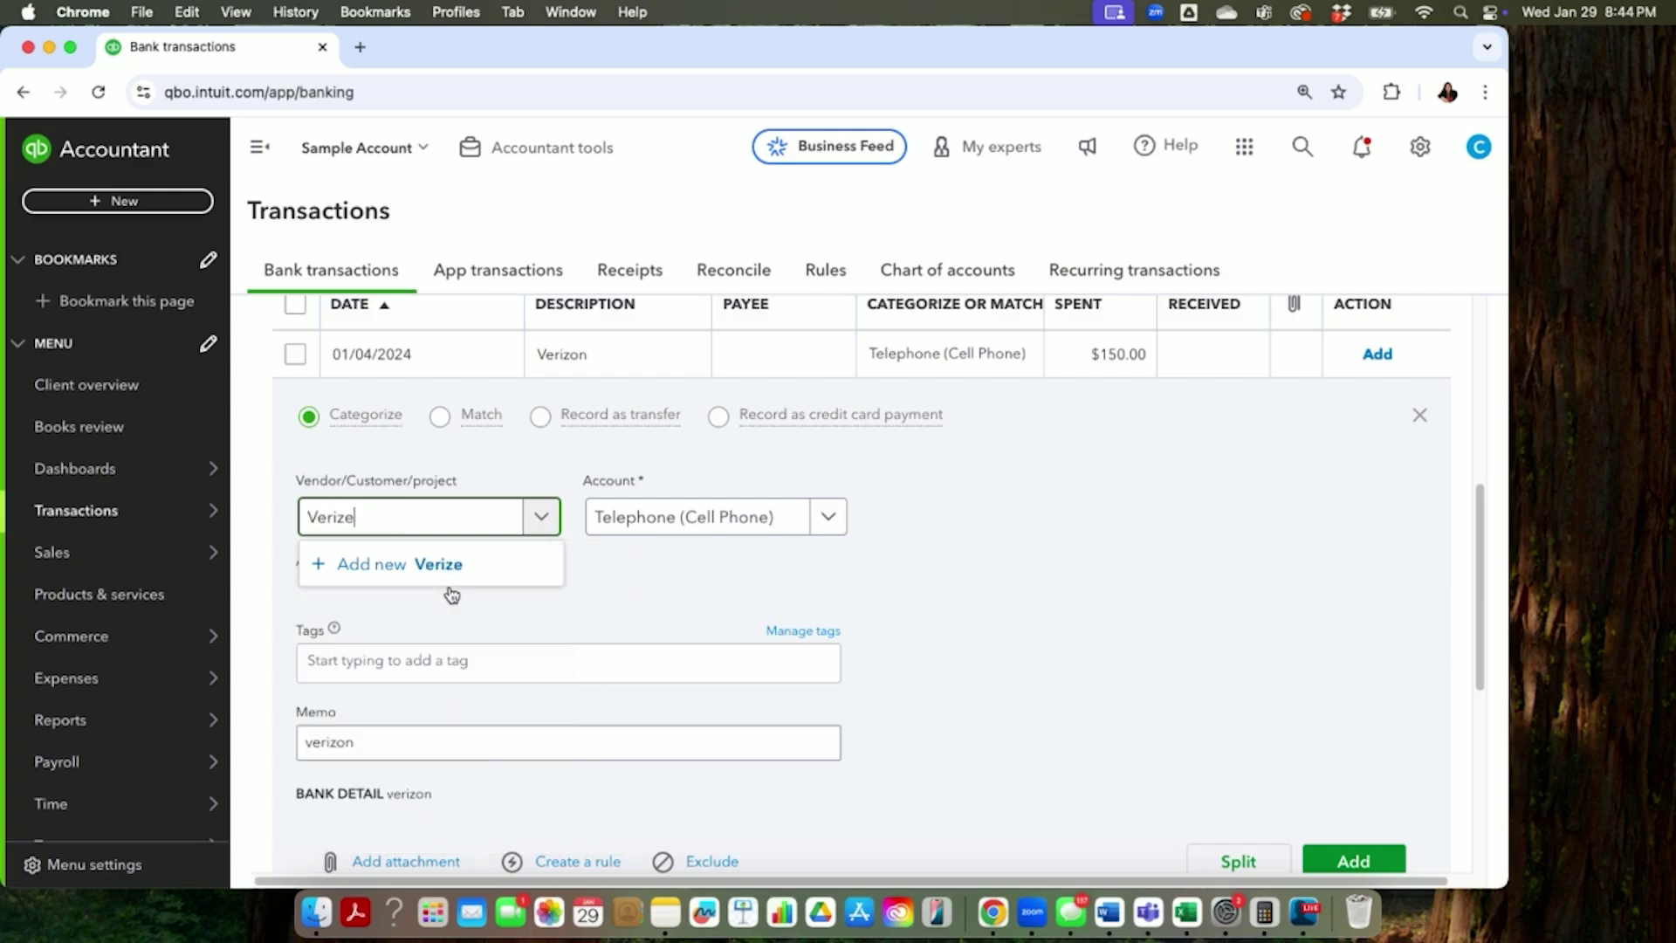
text(on)
click(449, 591)
click(454, 533)
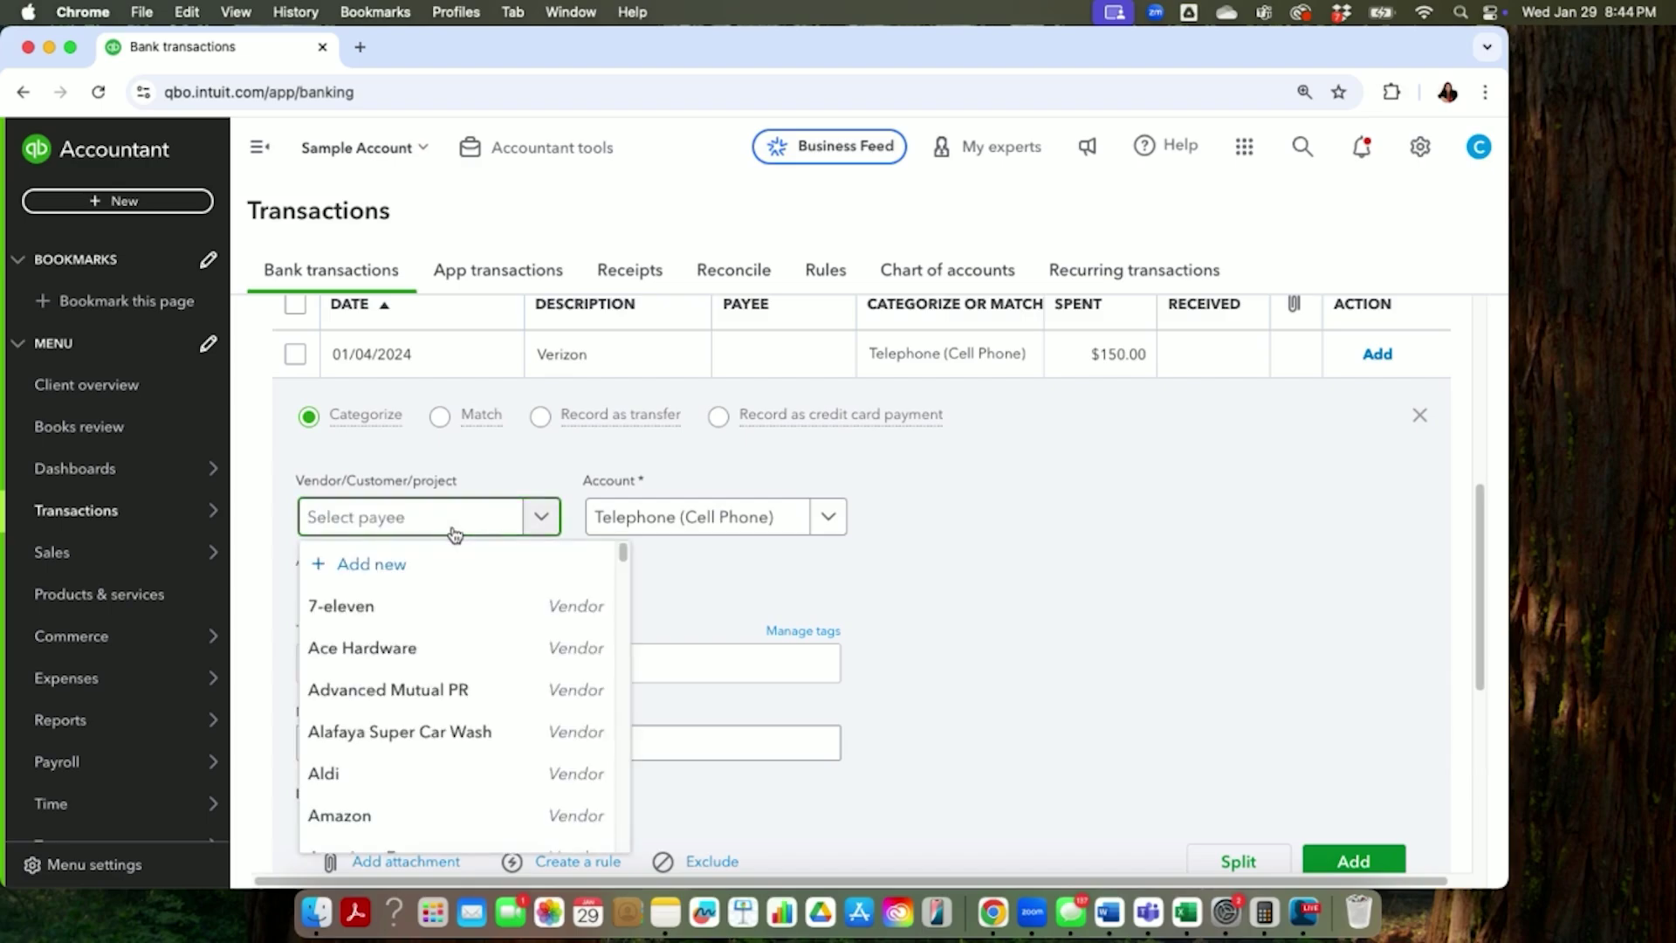
text(Verizon)
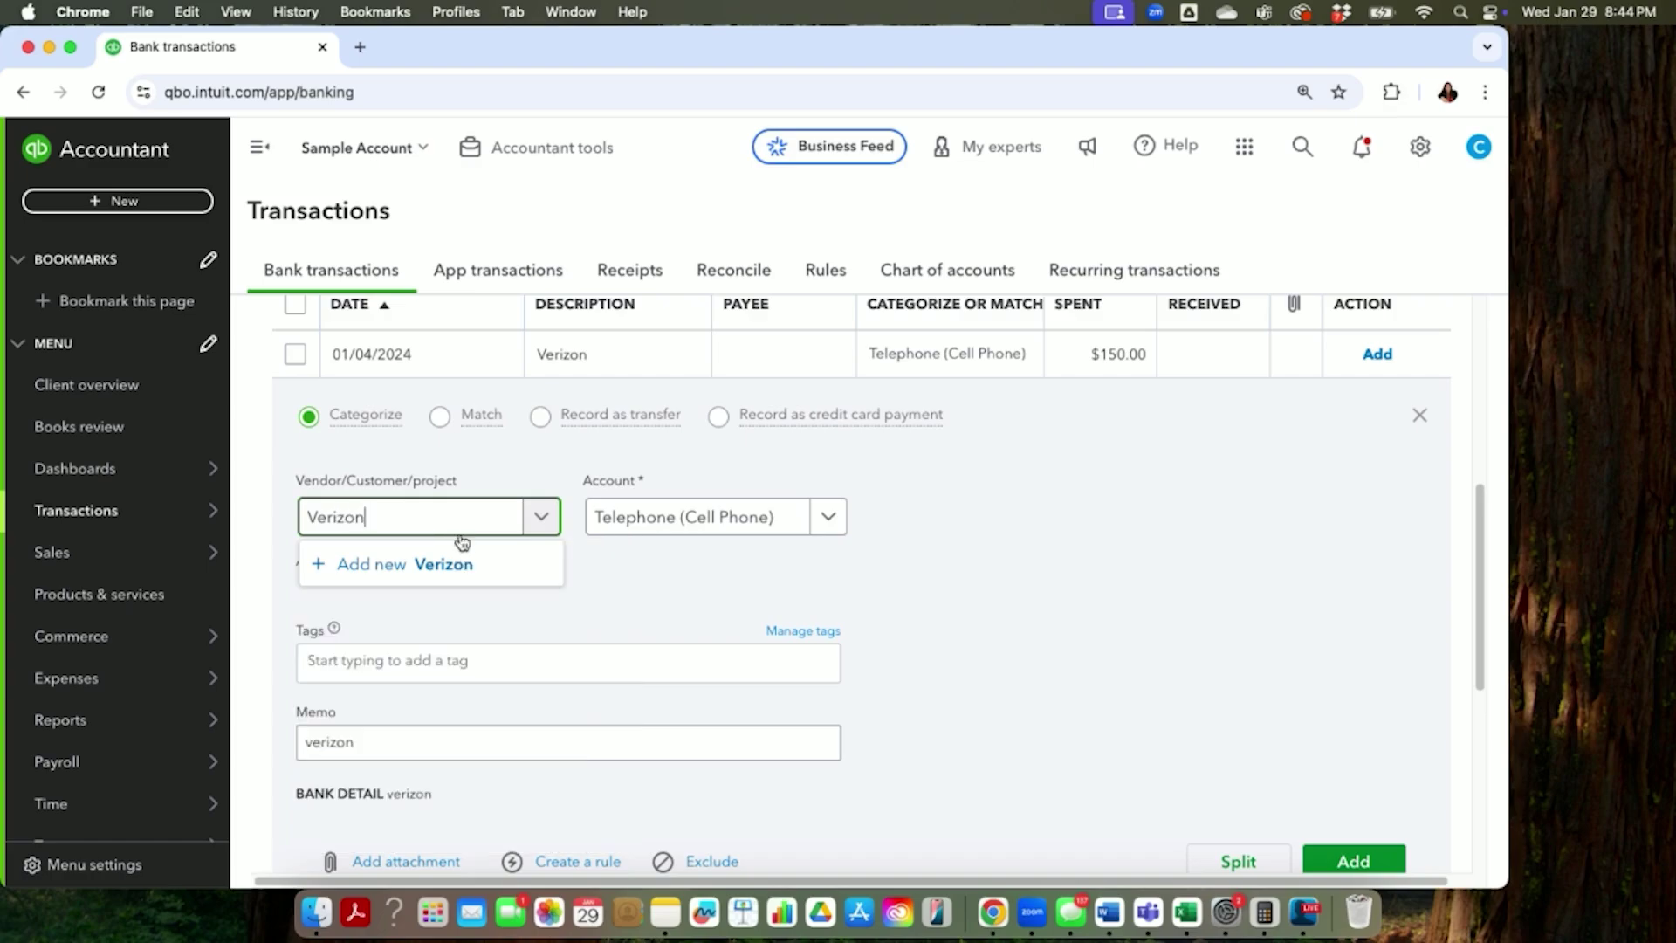
click(454, 564)
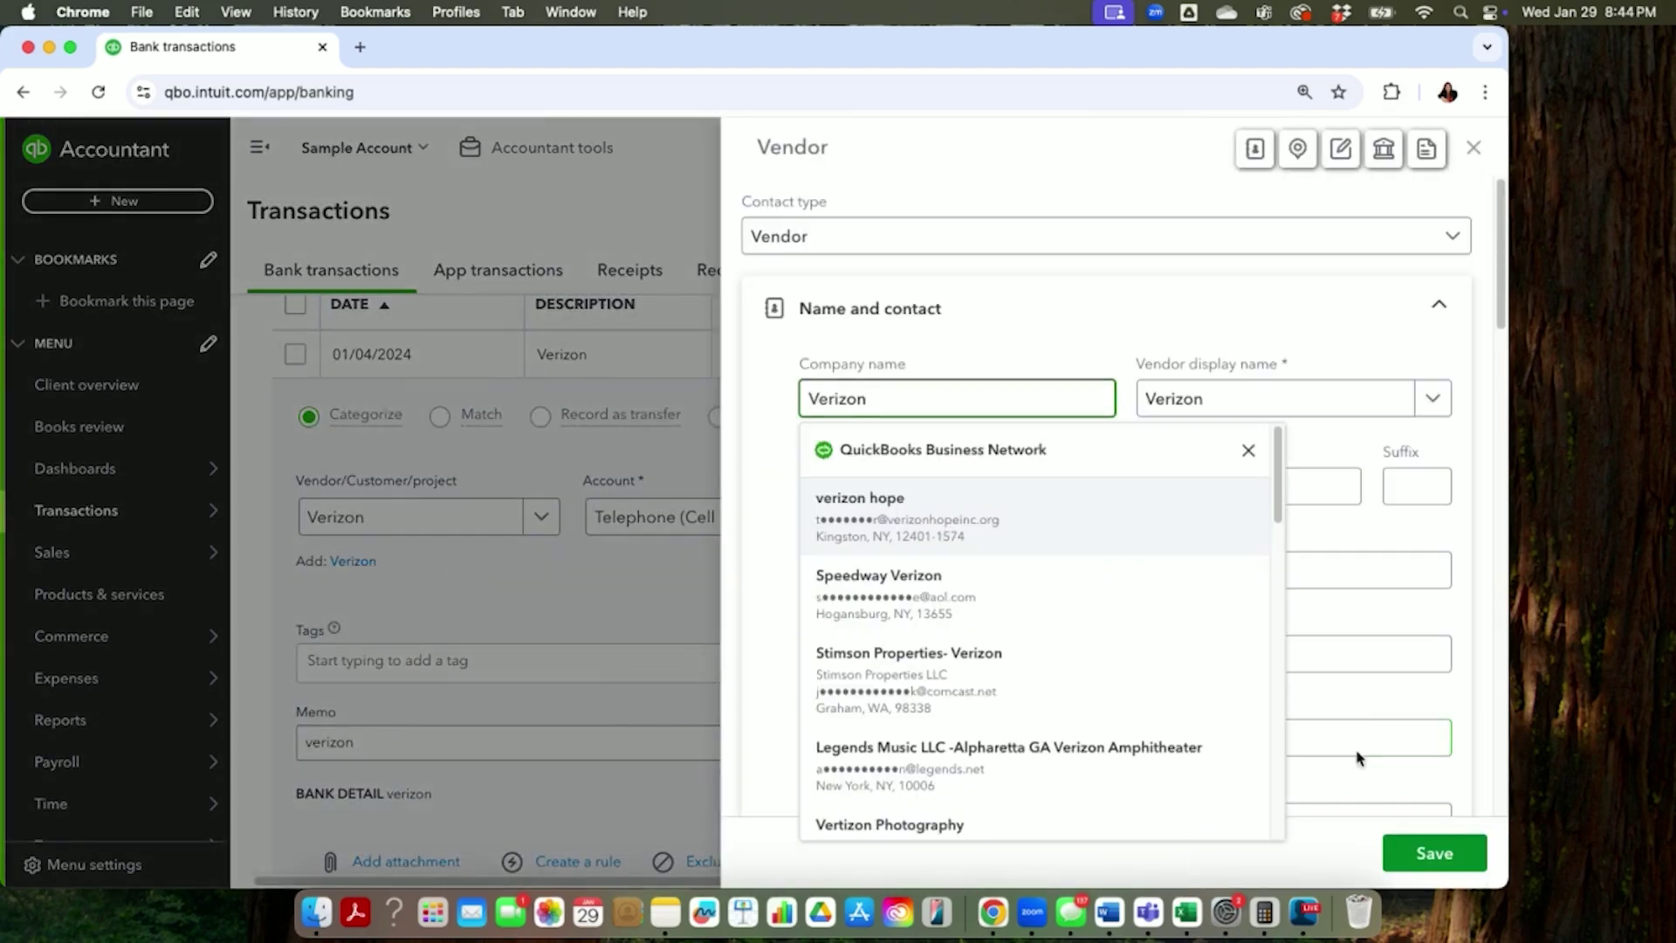
click(1431, 851)
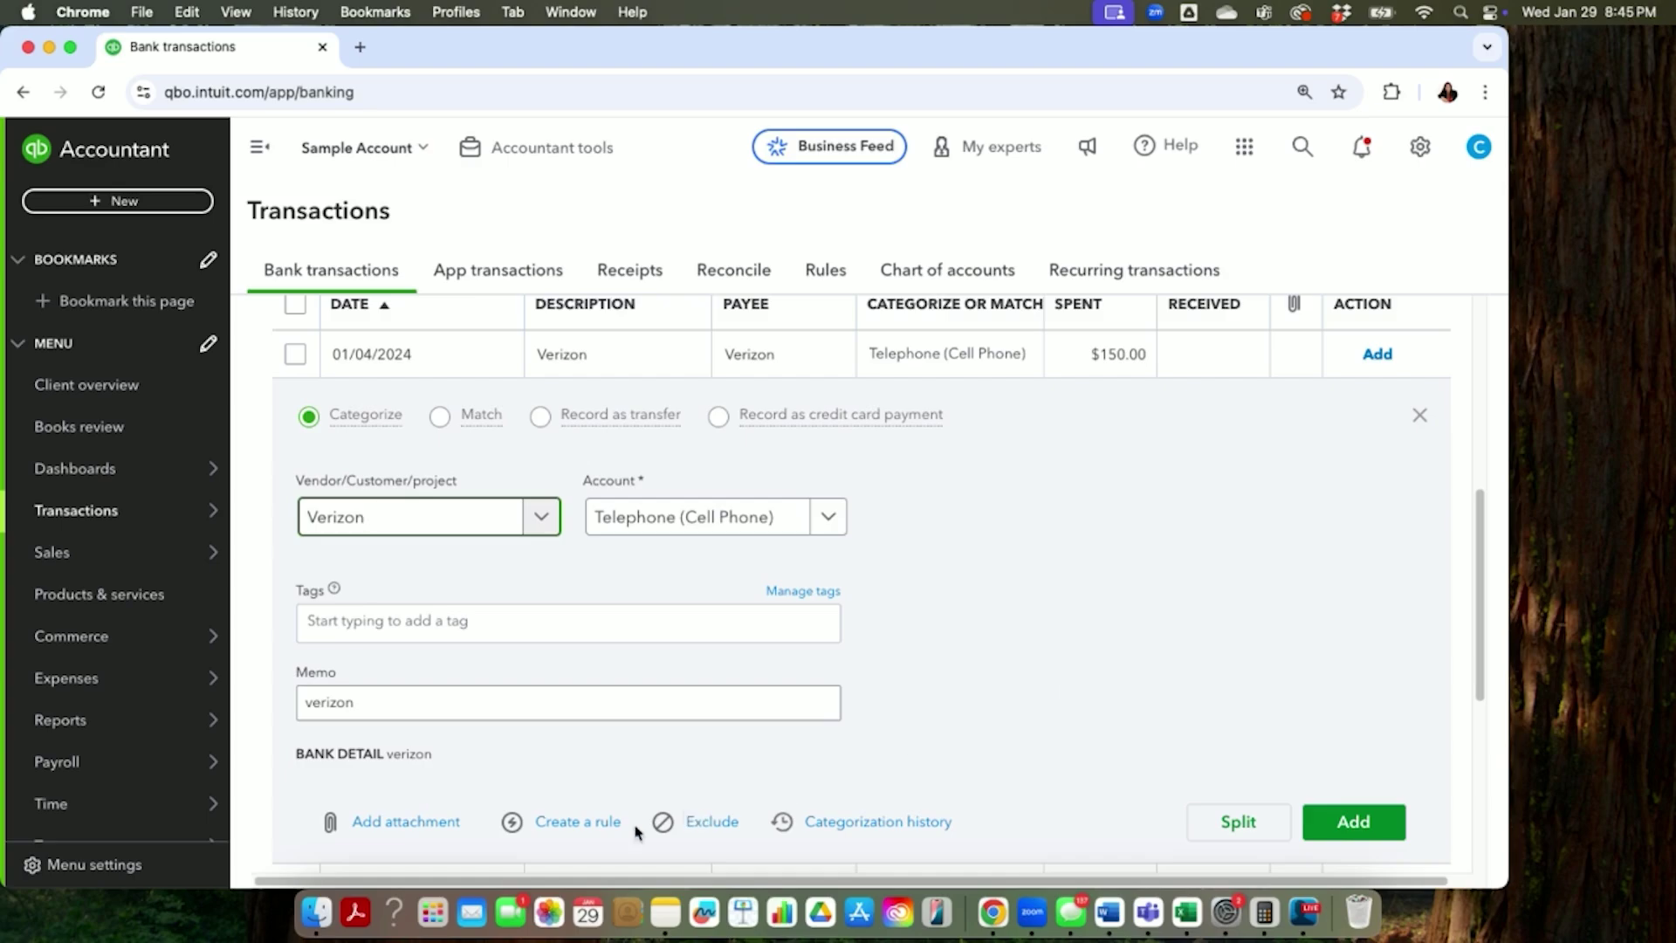
Create a rule named "Verizon" with auto-add on from this transaction, test it against the unreviewed transactions, and save it
click(577, 822)
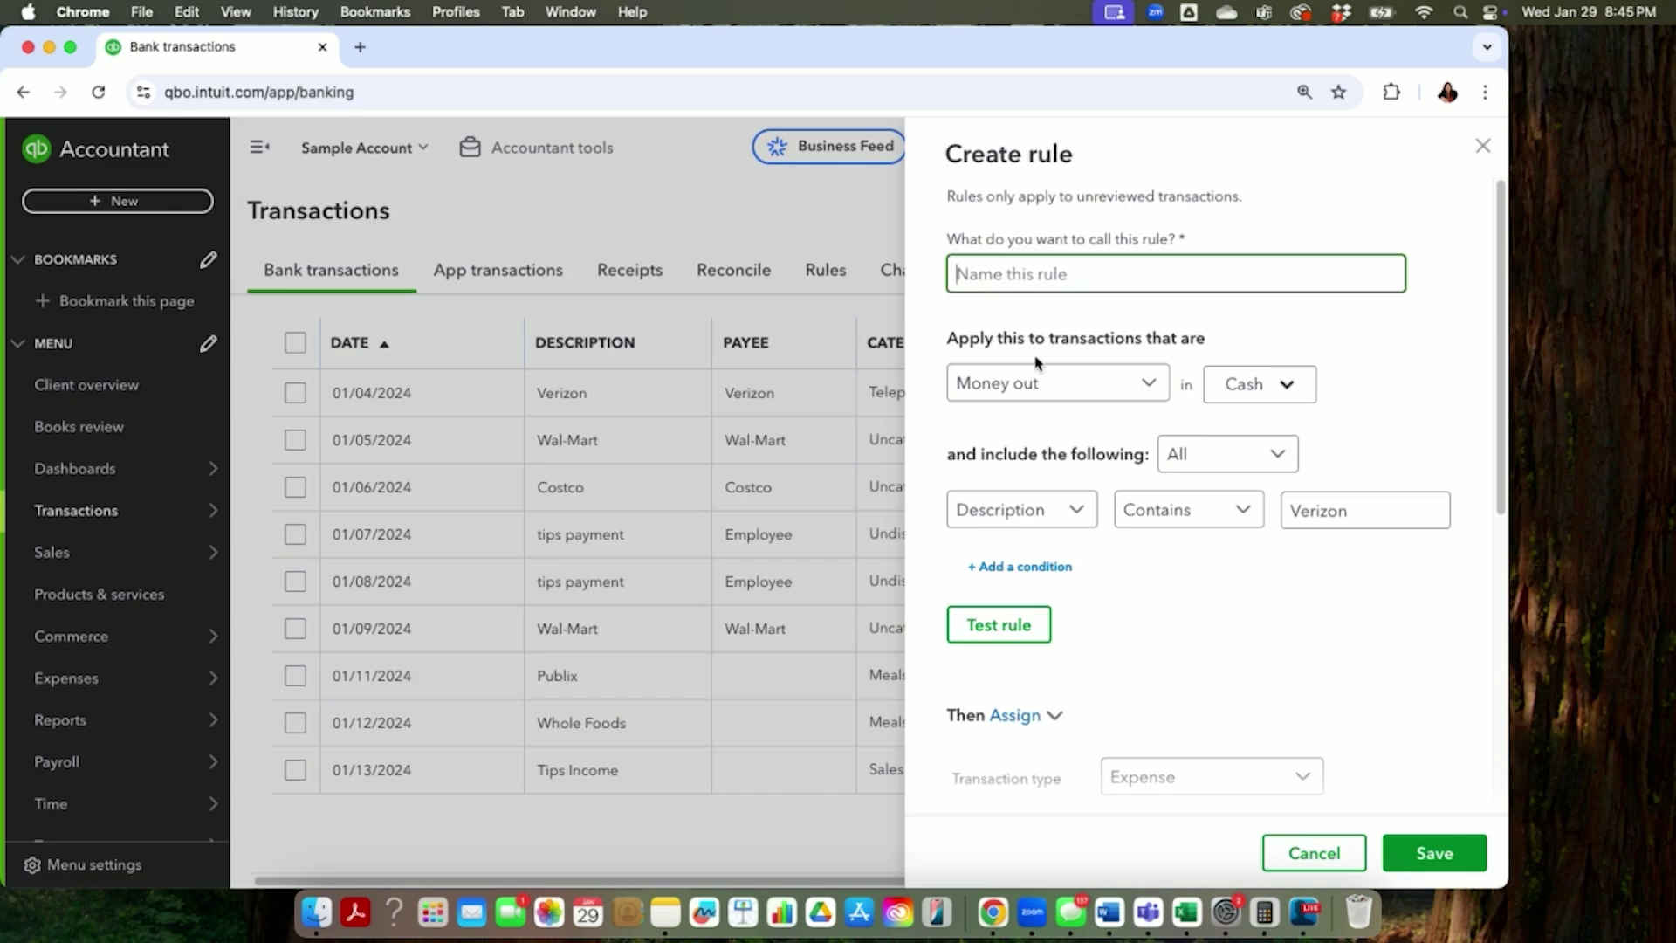
text(Verizon)
click(1027, 626)
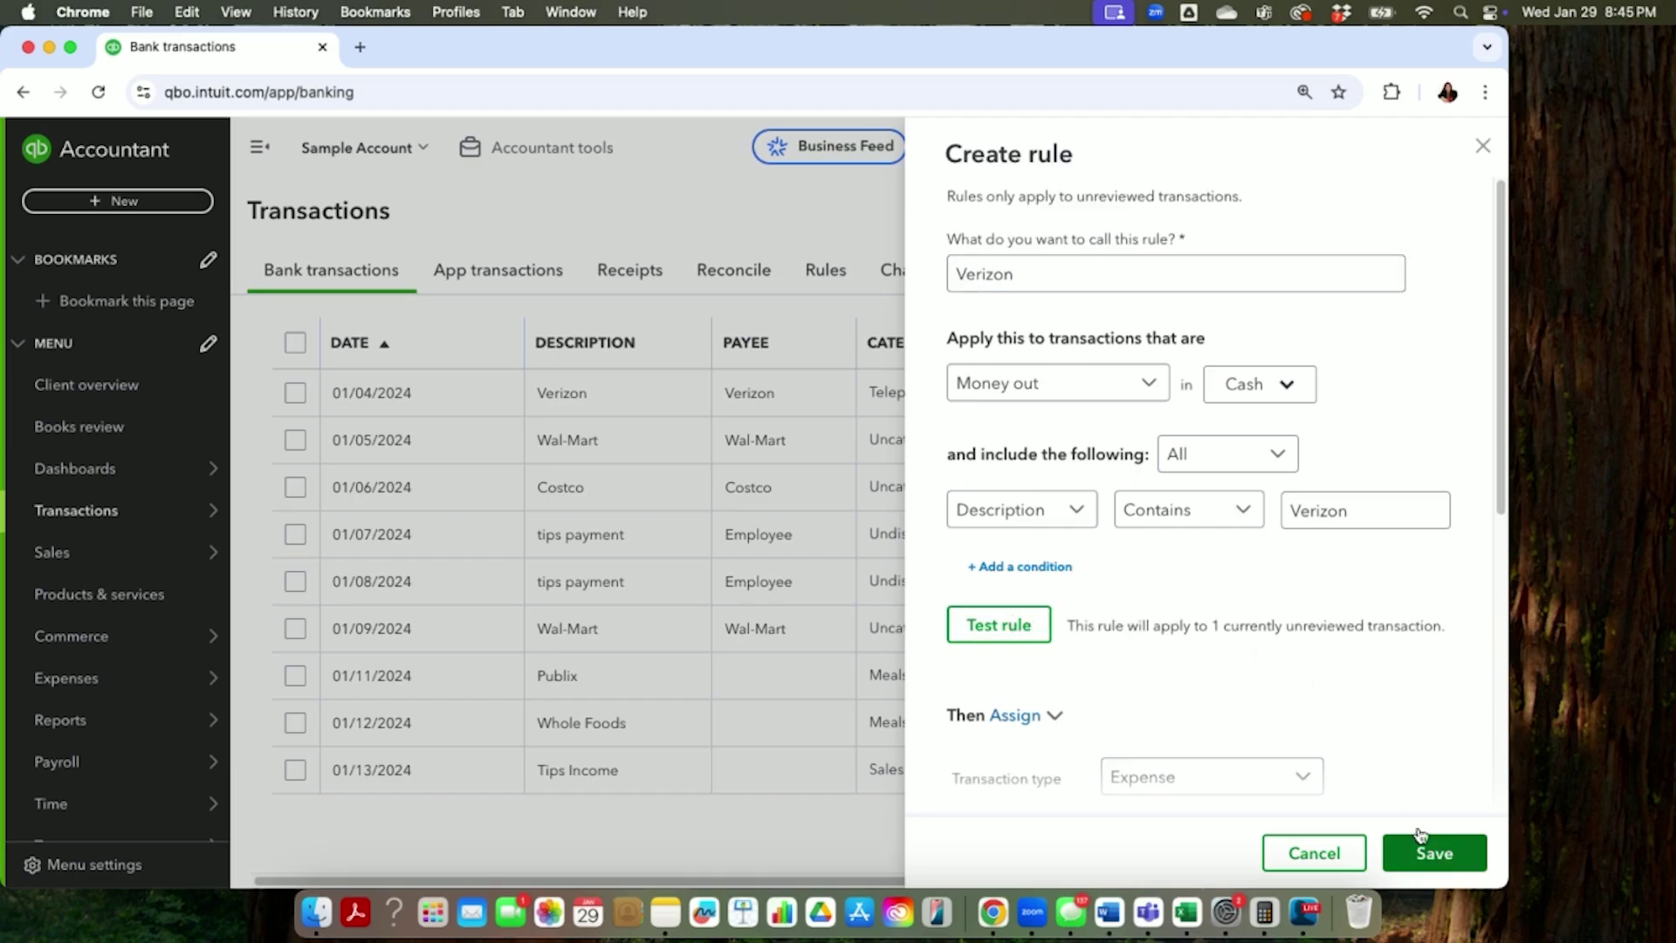
scroll(1305, 695, down, 5)
scroll(1306, 705, down, 2)
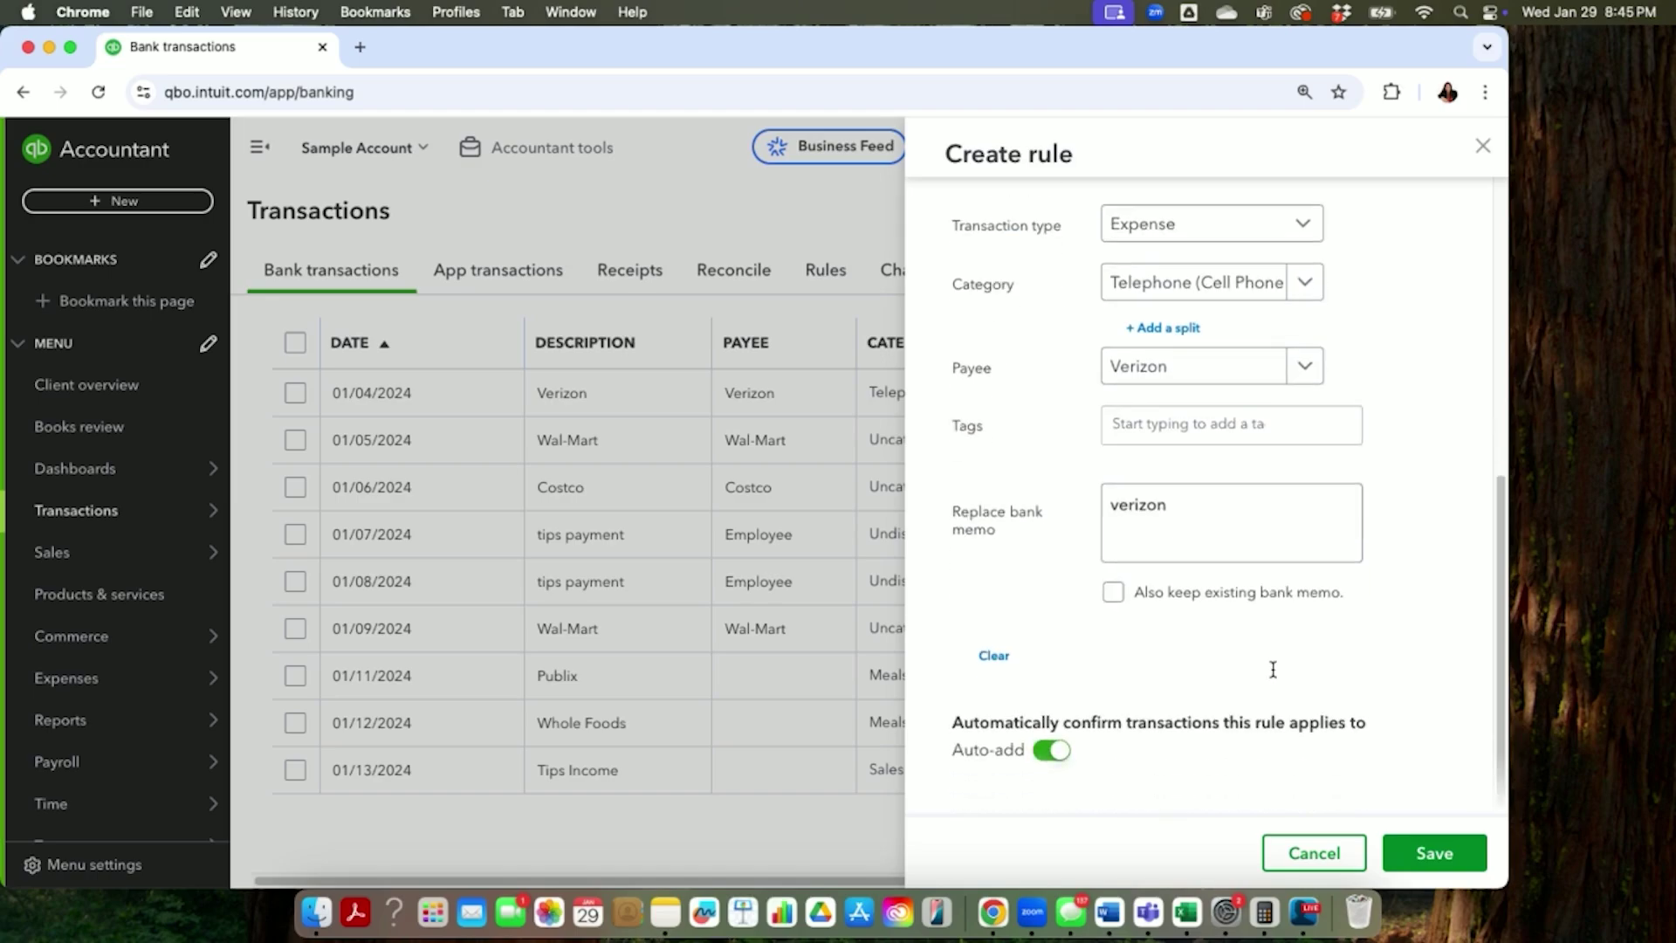
click(1056, 756)
click(1058, 755)
click(1424, 859)
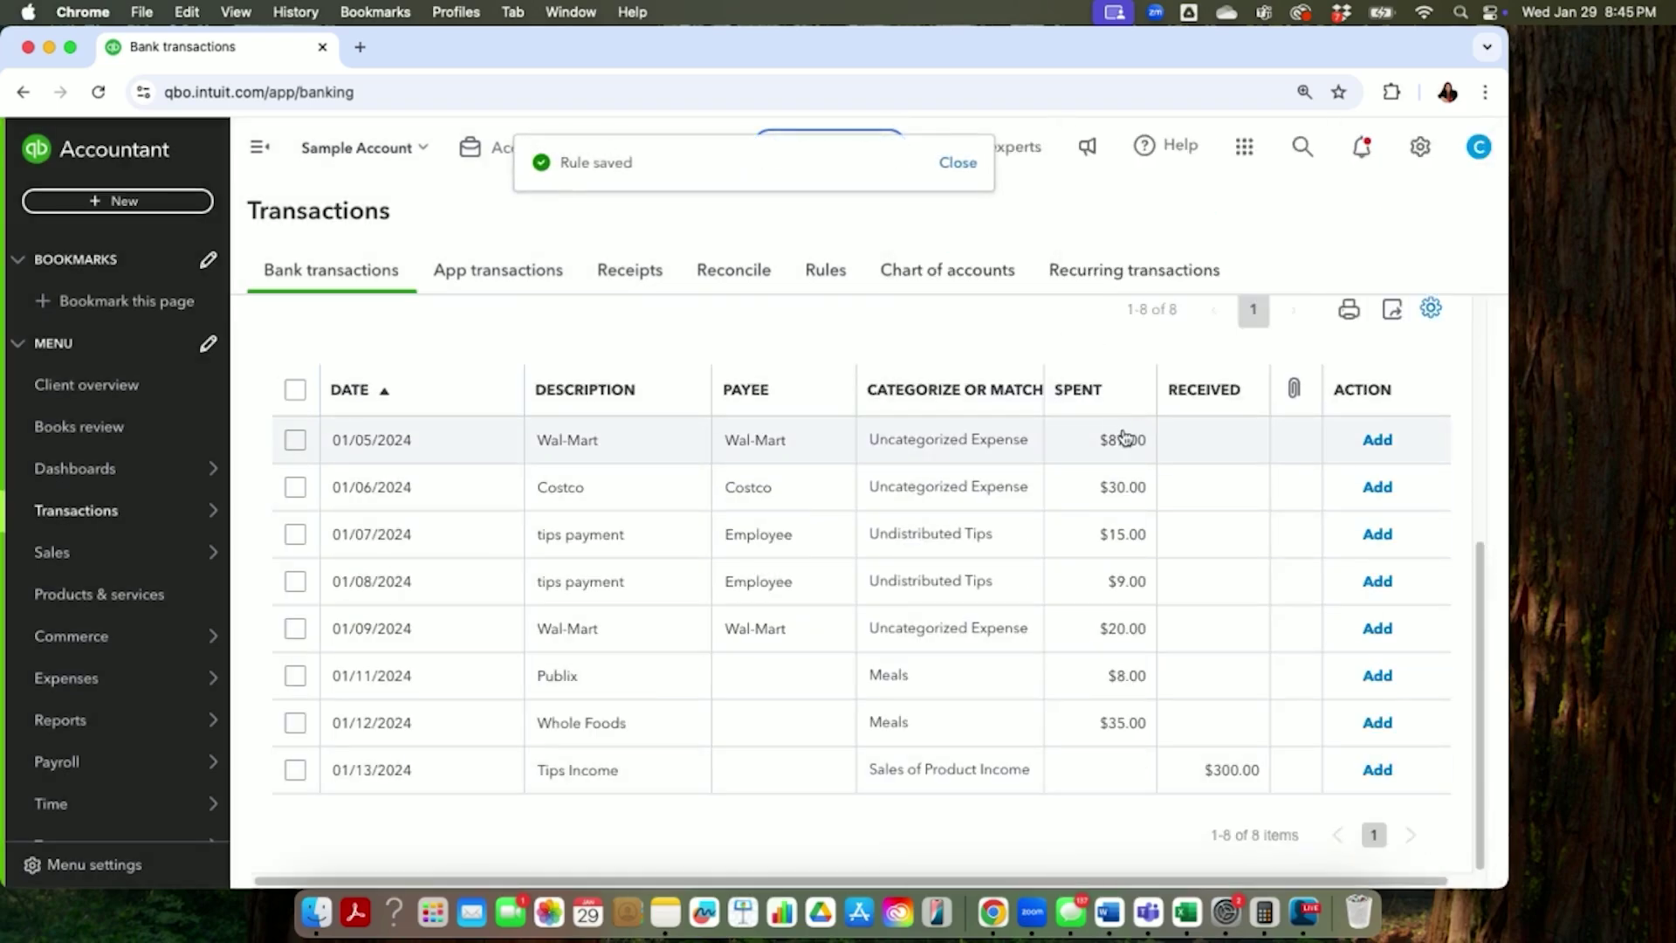
Categorize the 01/05/2024 Wal-Mart transaction to the Office expenses account and add the transaction
click(1124, 437)
click(695, 564)
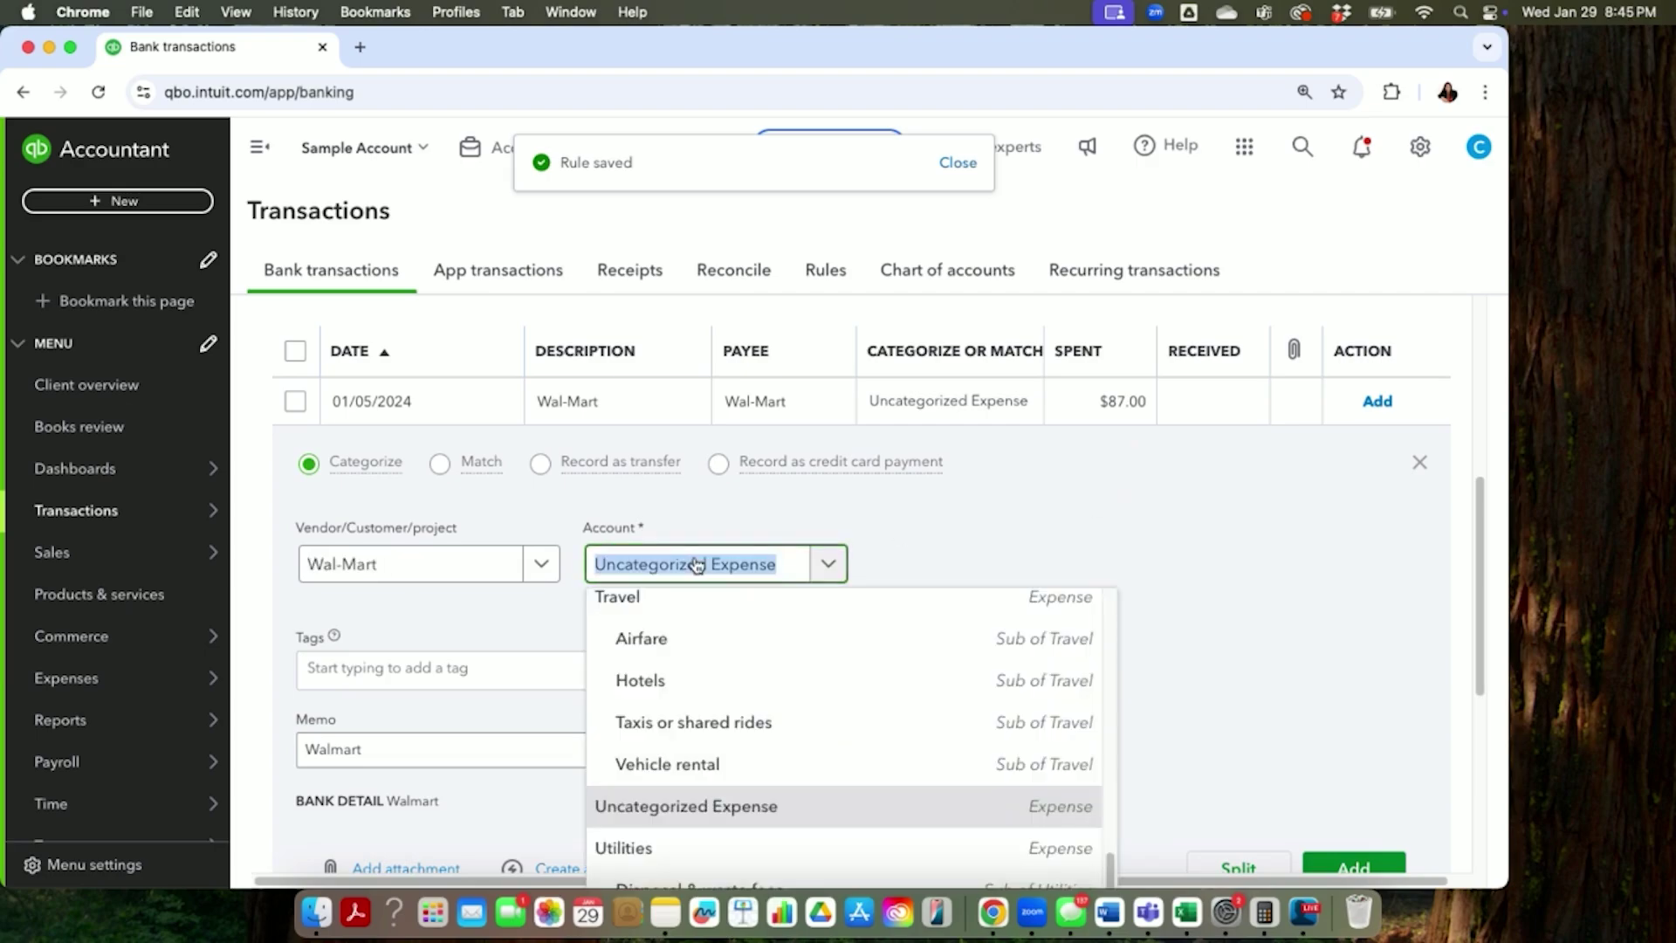
text(Cle)
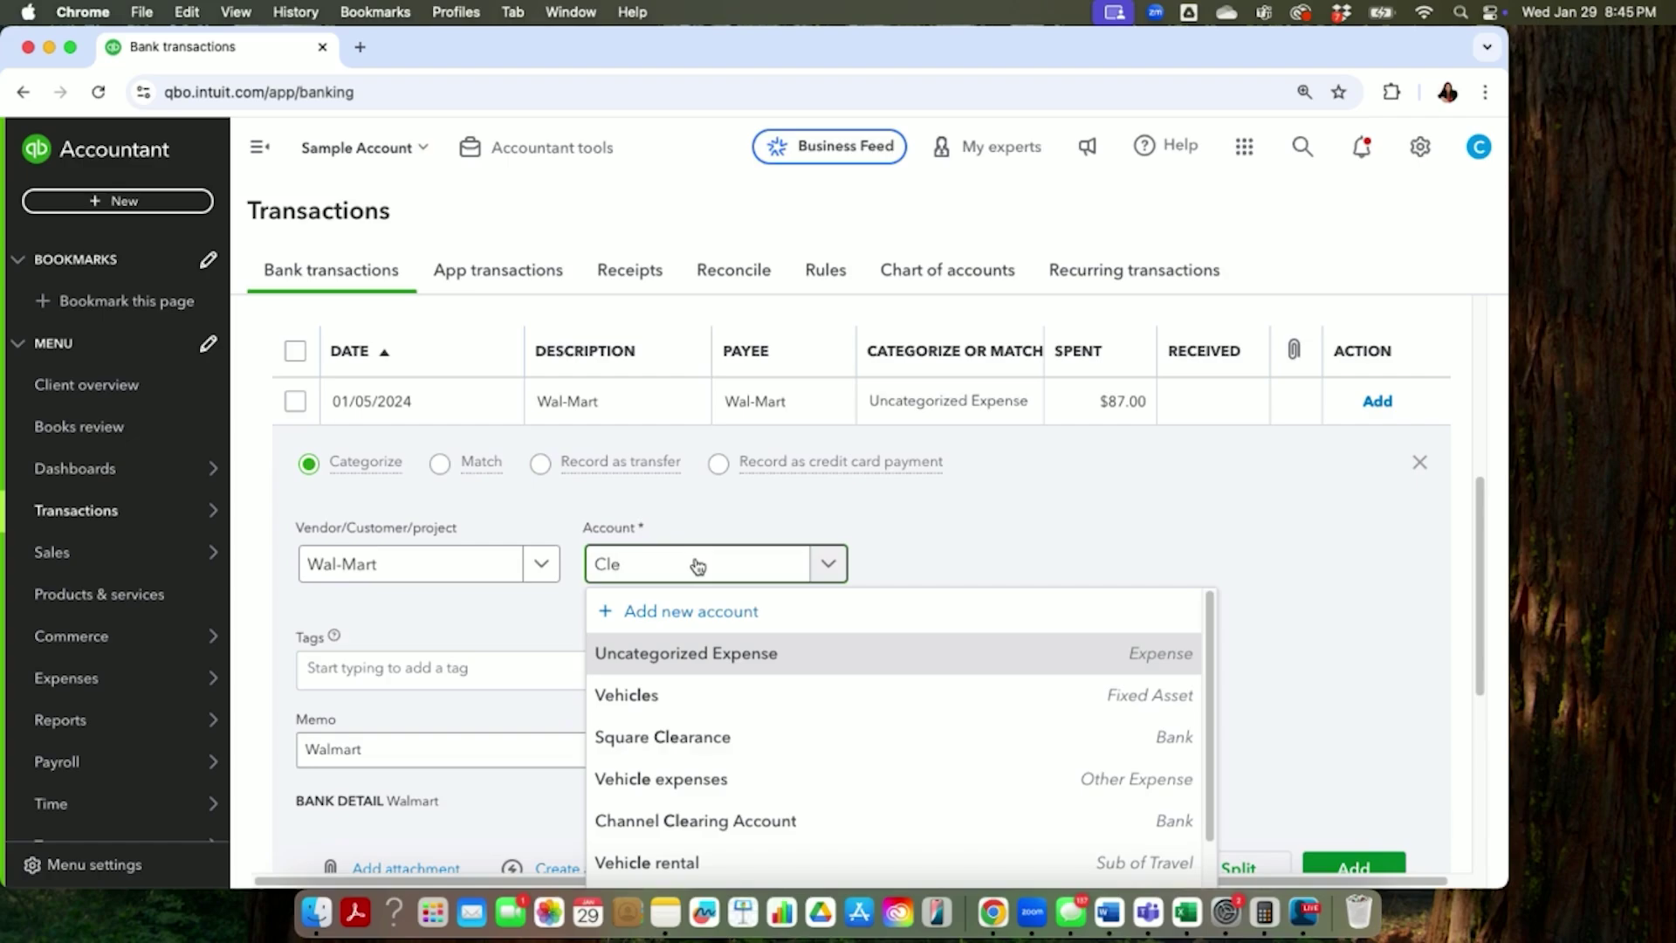
key(BackSpace)
key(BackSpace)
key(BackSpace)
text(offi)
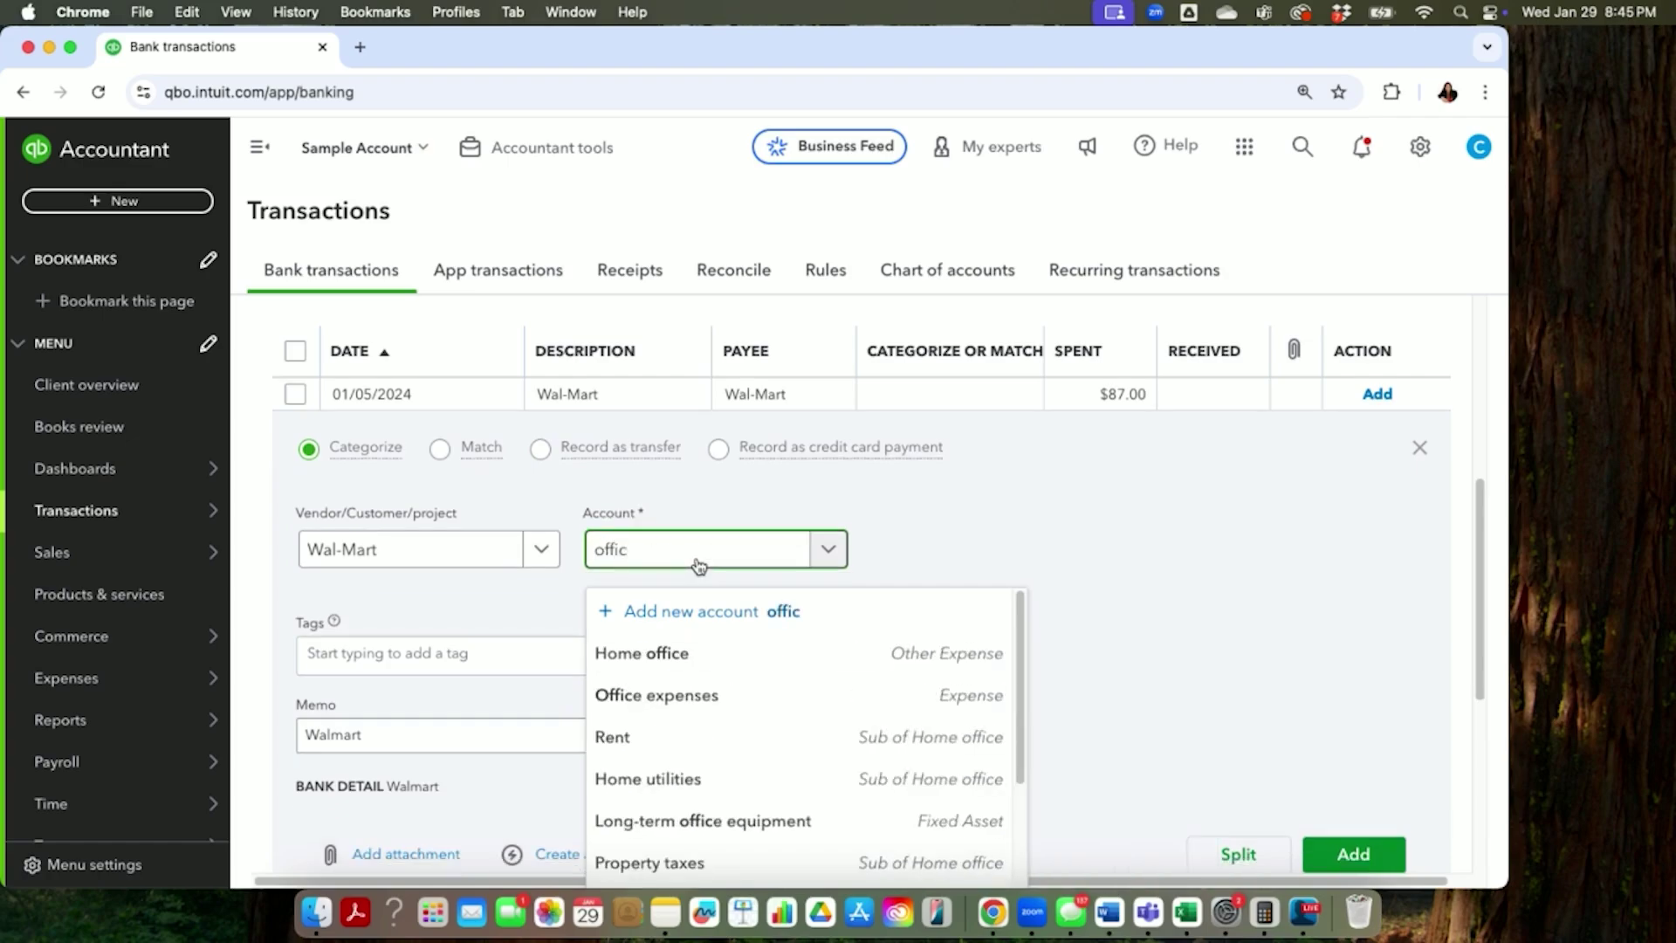
text(c)
click(684, 695)
scroll(707, 703, down, 1)
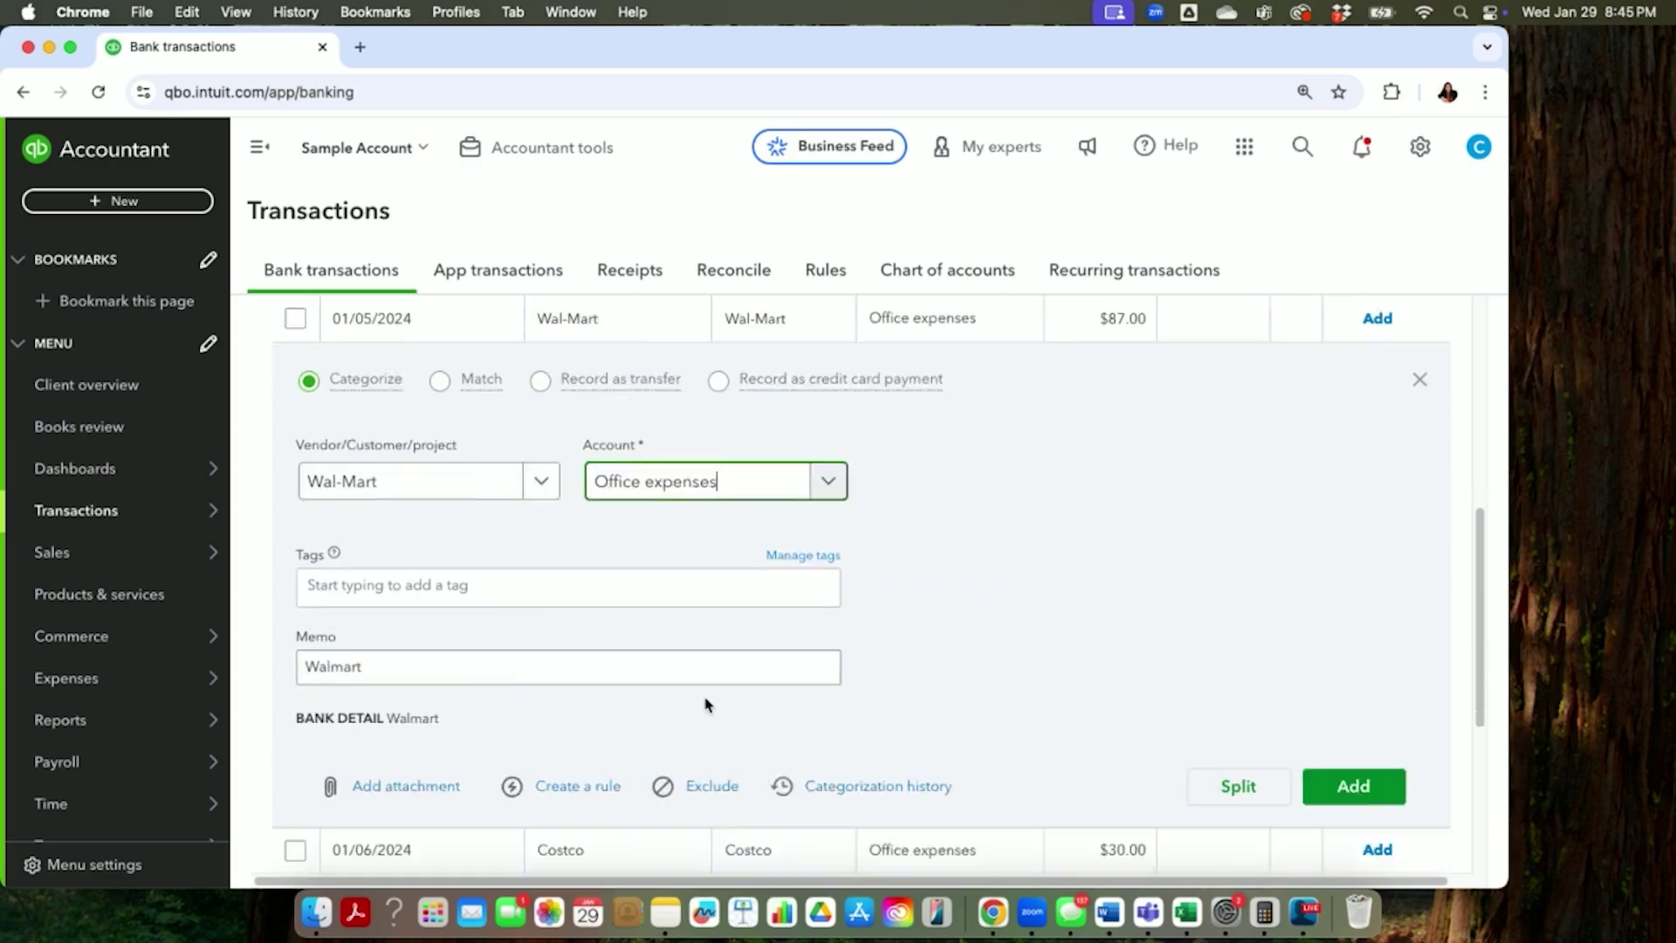
scroll(706, 703, down, 3)
scroll(706, 704, up, 3)
click(1341, 775)
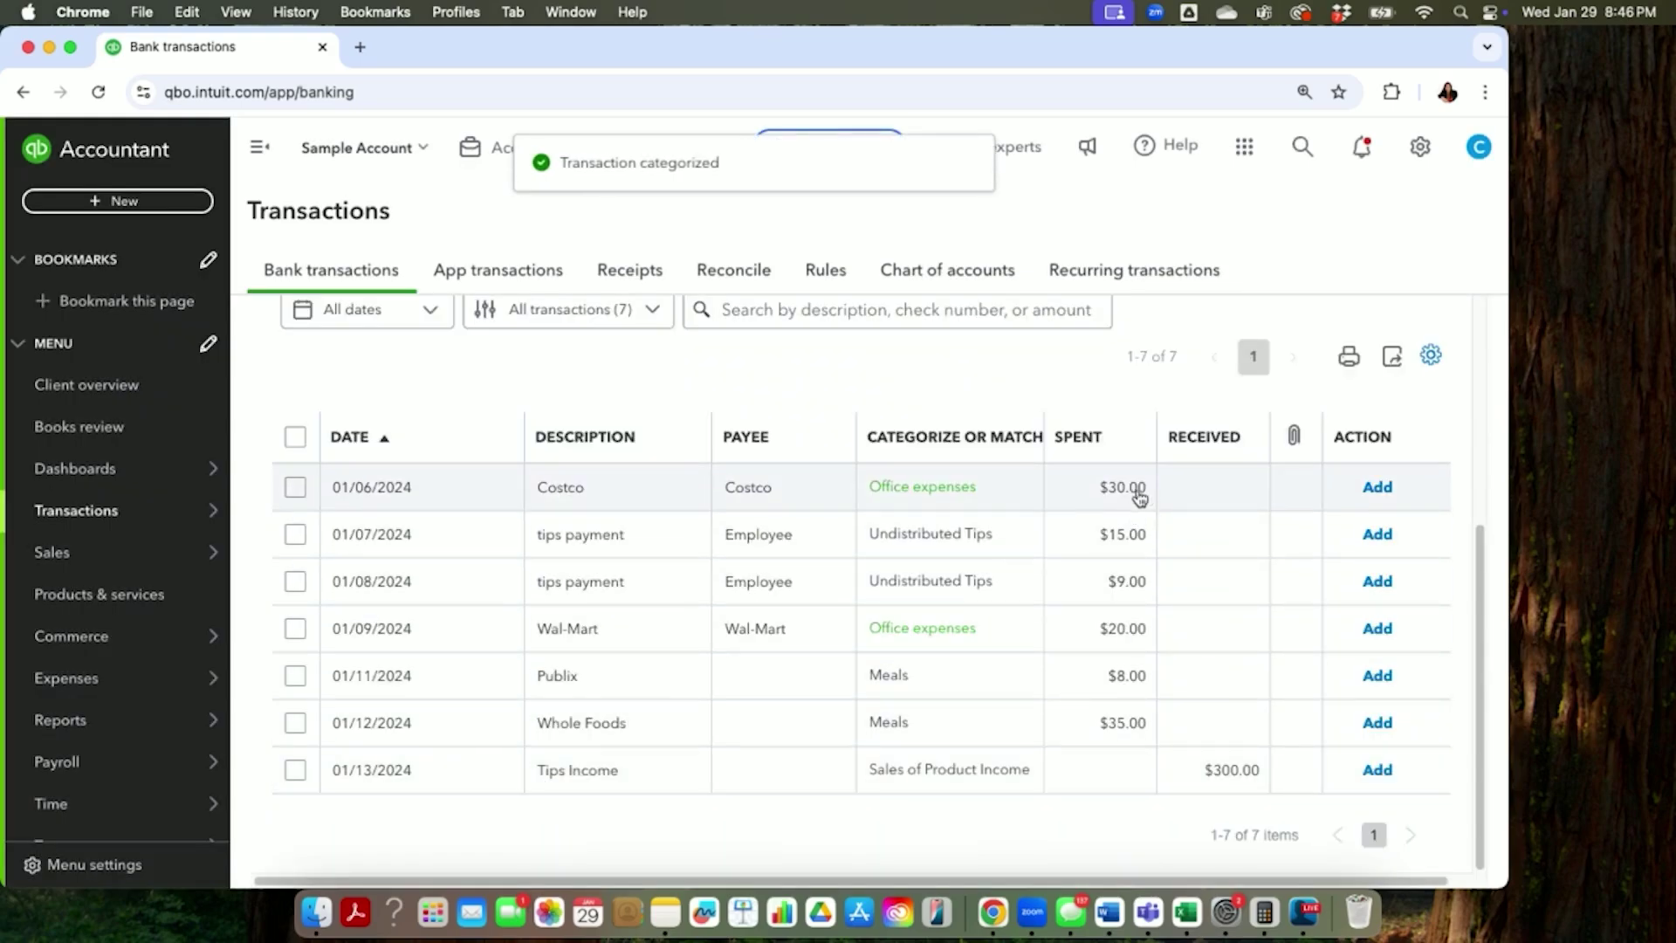
Add the 01/06/2024 Costco, 01/07 and 01/08 tips payment, and 01/09 Wal-Mart transactions with their suggested categories
click(1387, 492)
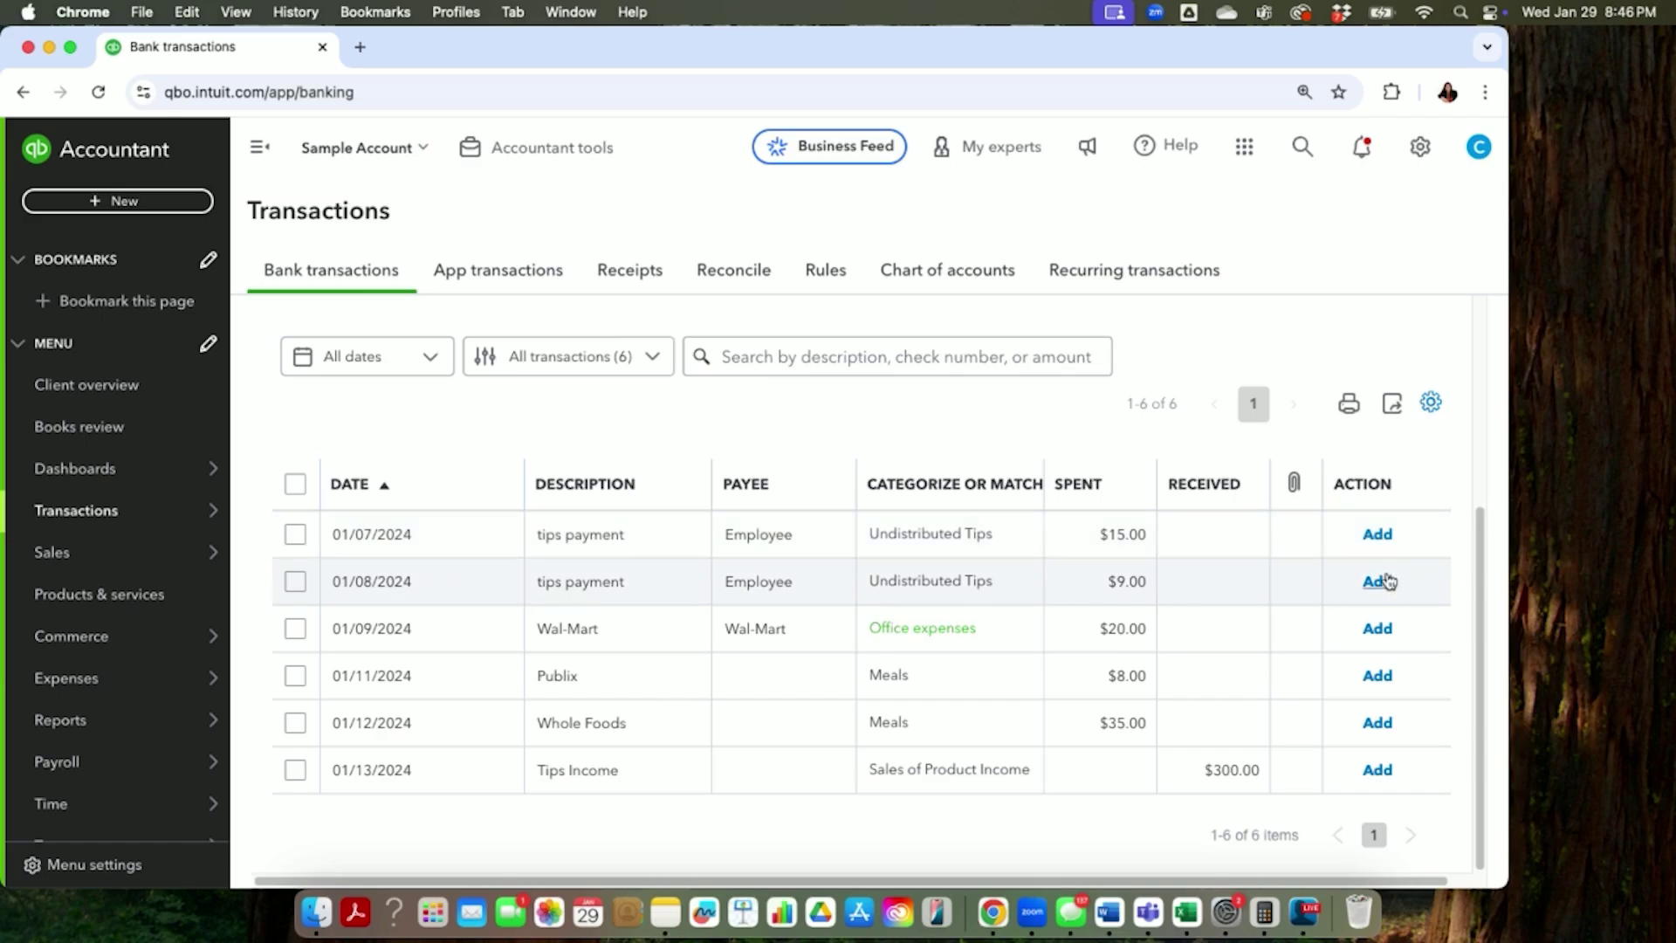
click(1375, 539)
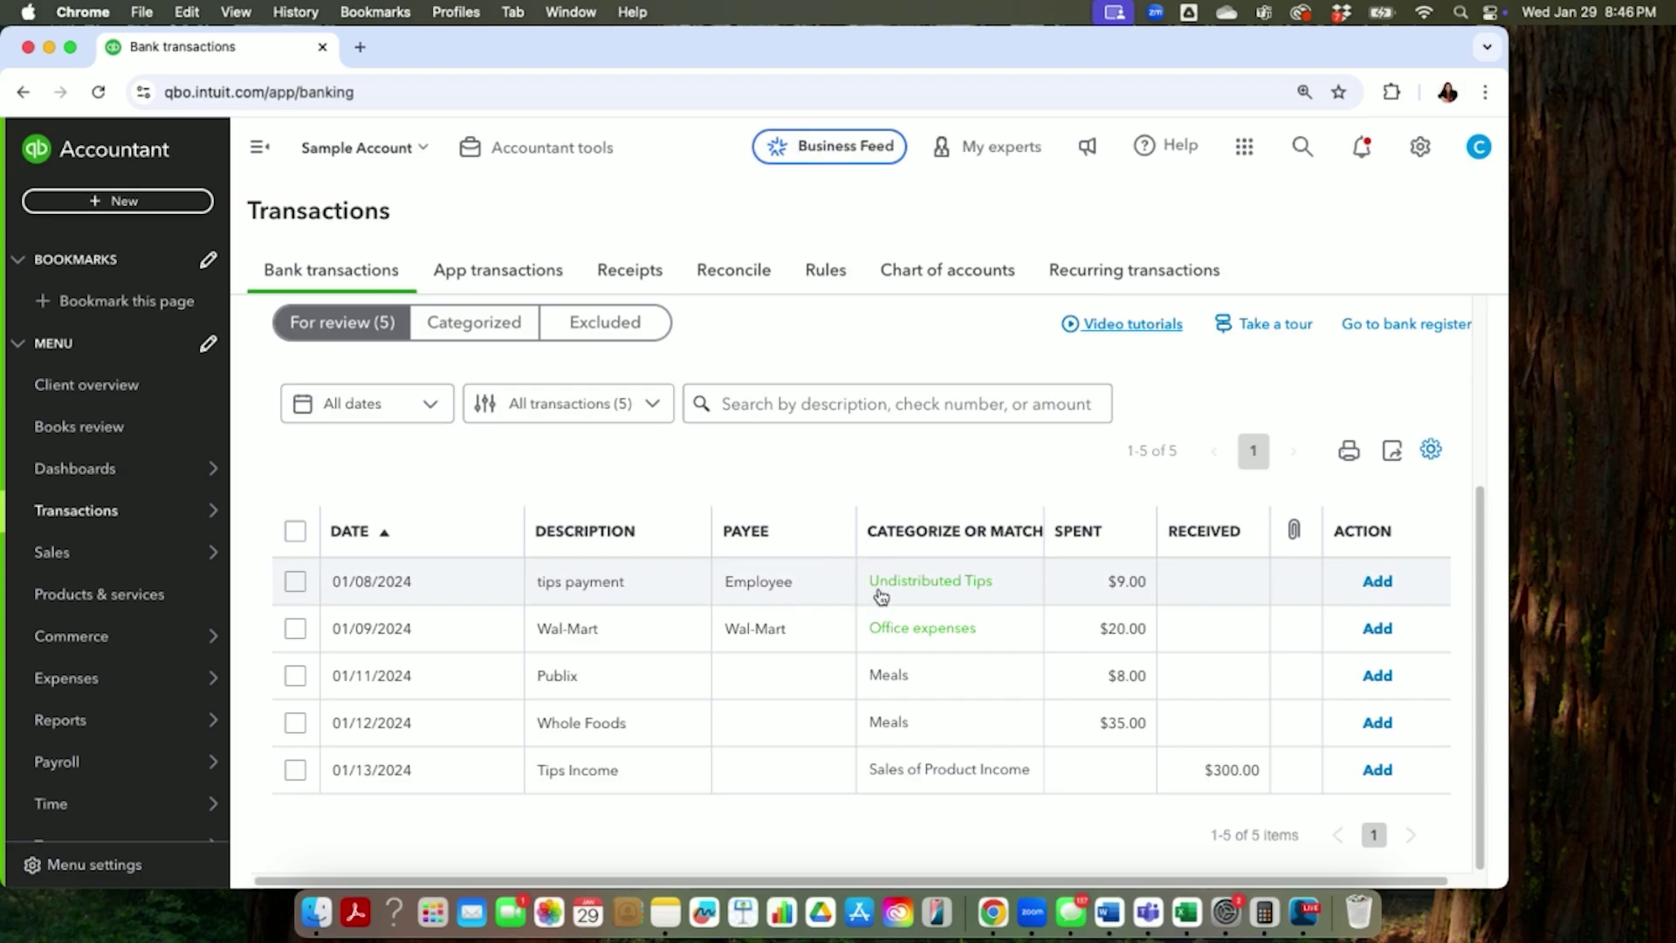
click(1378, 581)
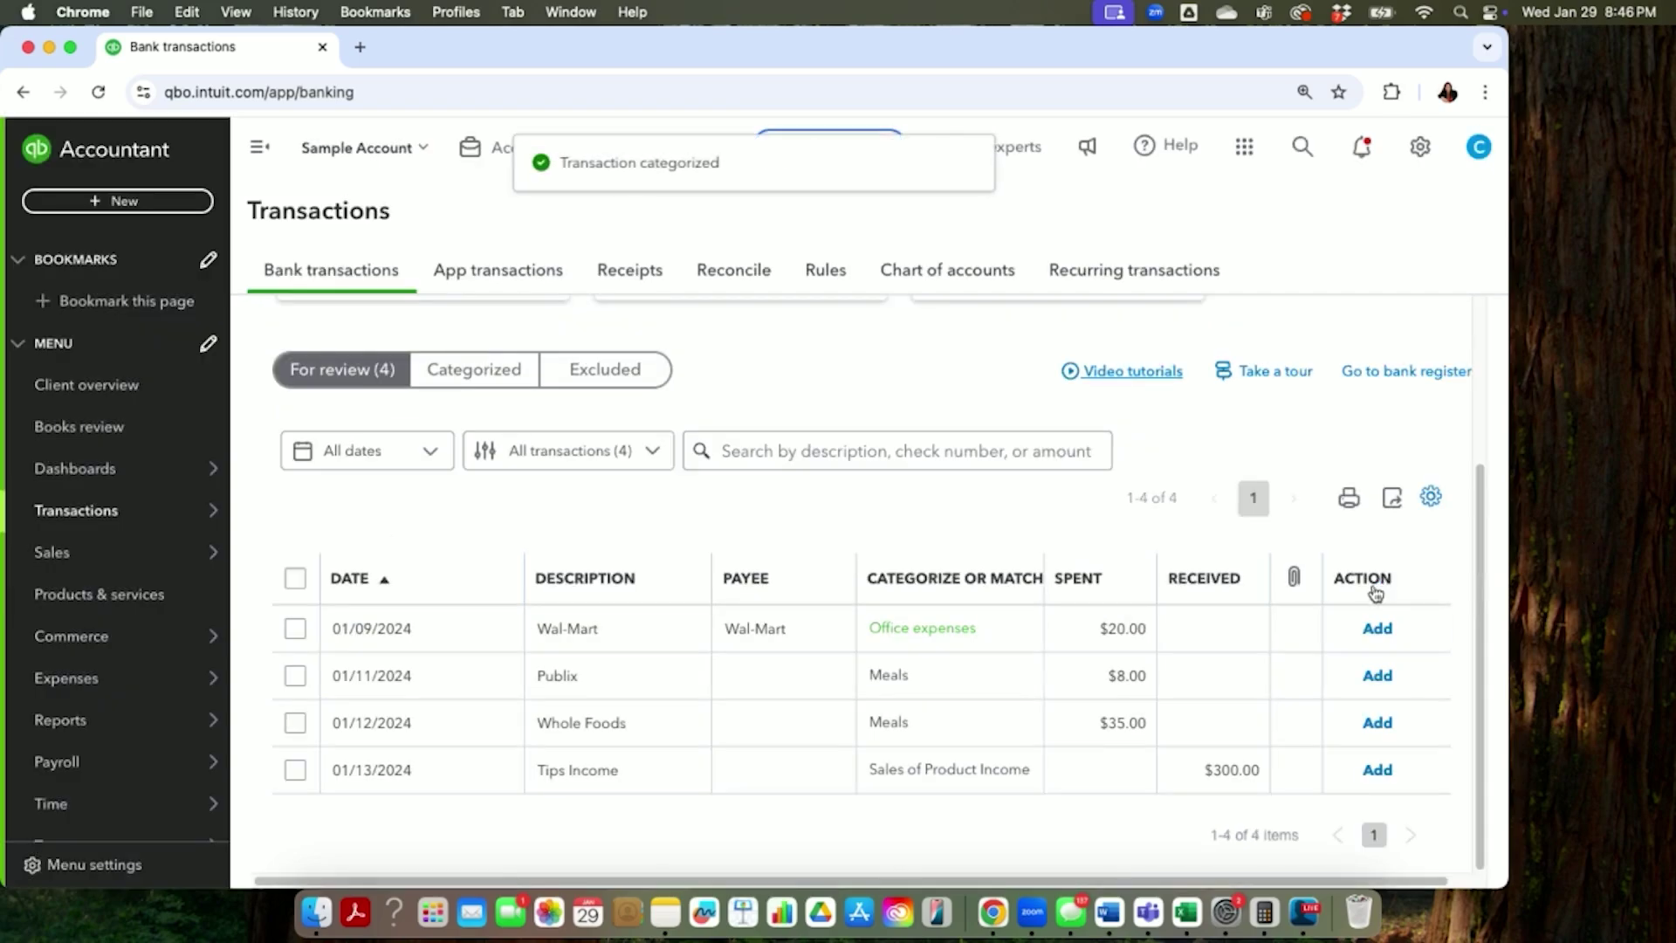
click(1376, 626)
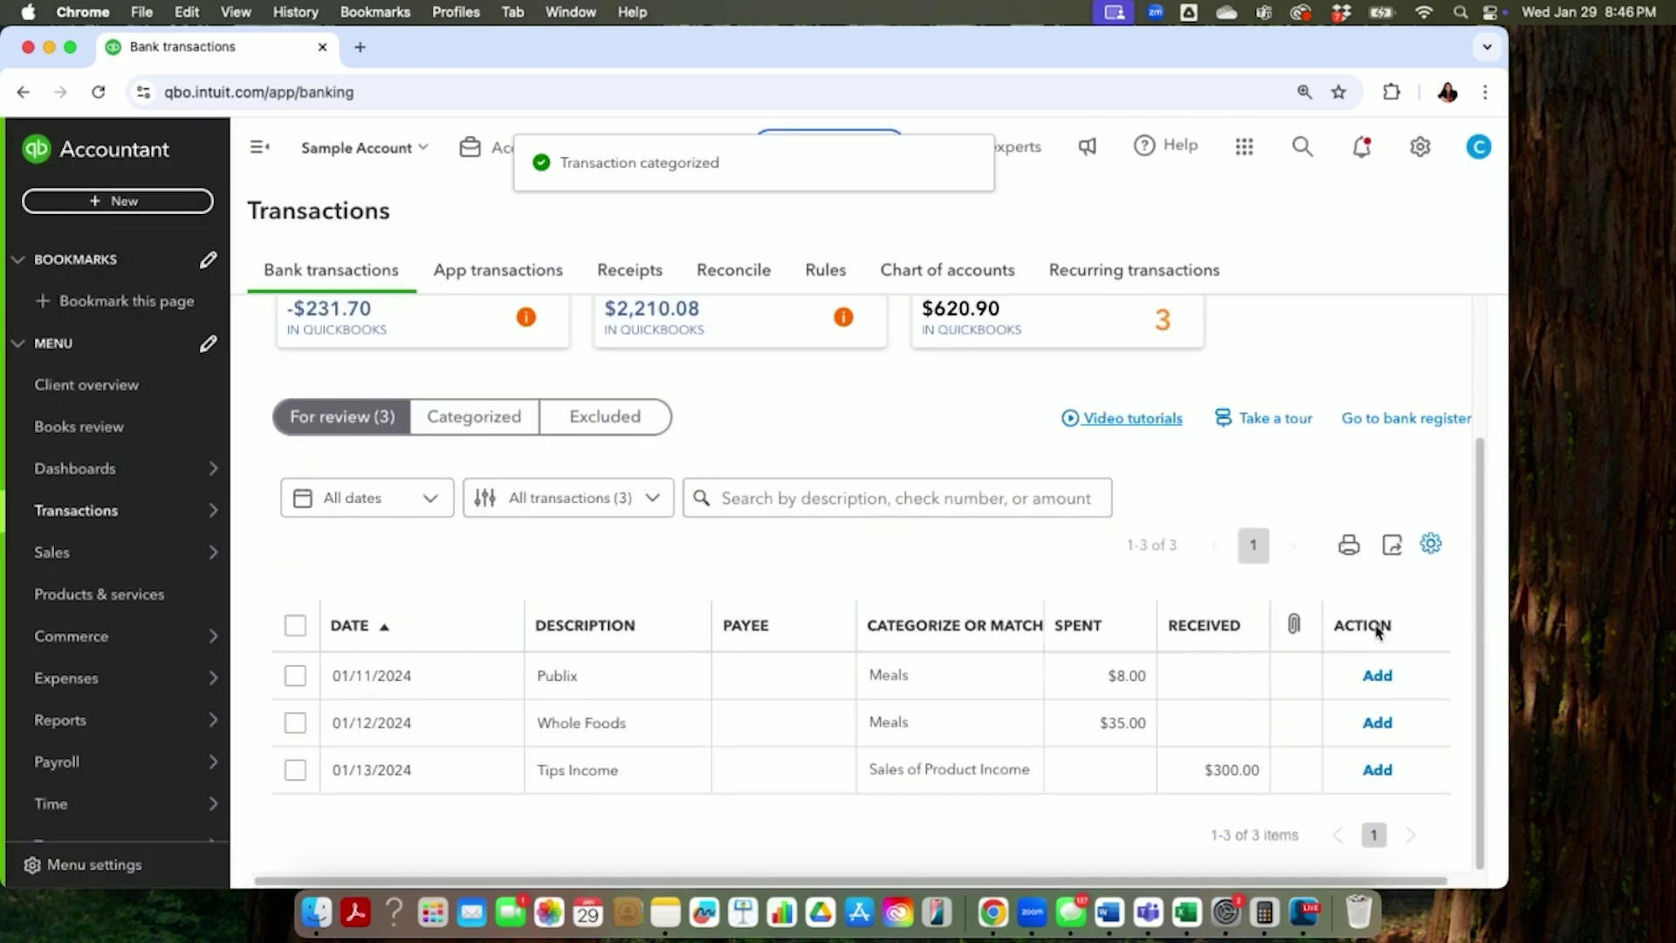
Open the 01/11/2024 Publix transaction and add a new vendor named "Publix" as its payee
click(1115, 679)
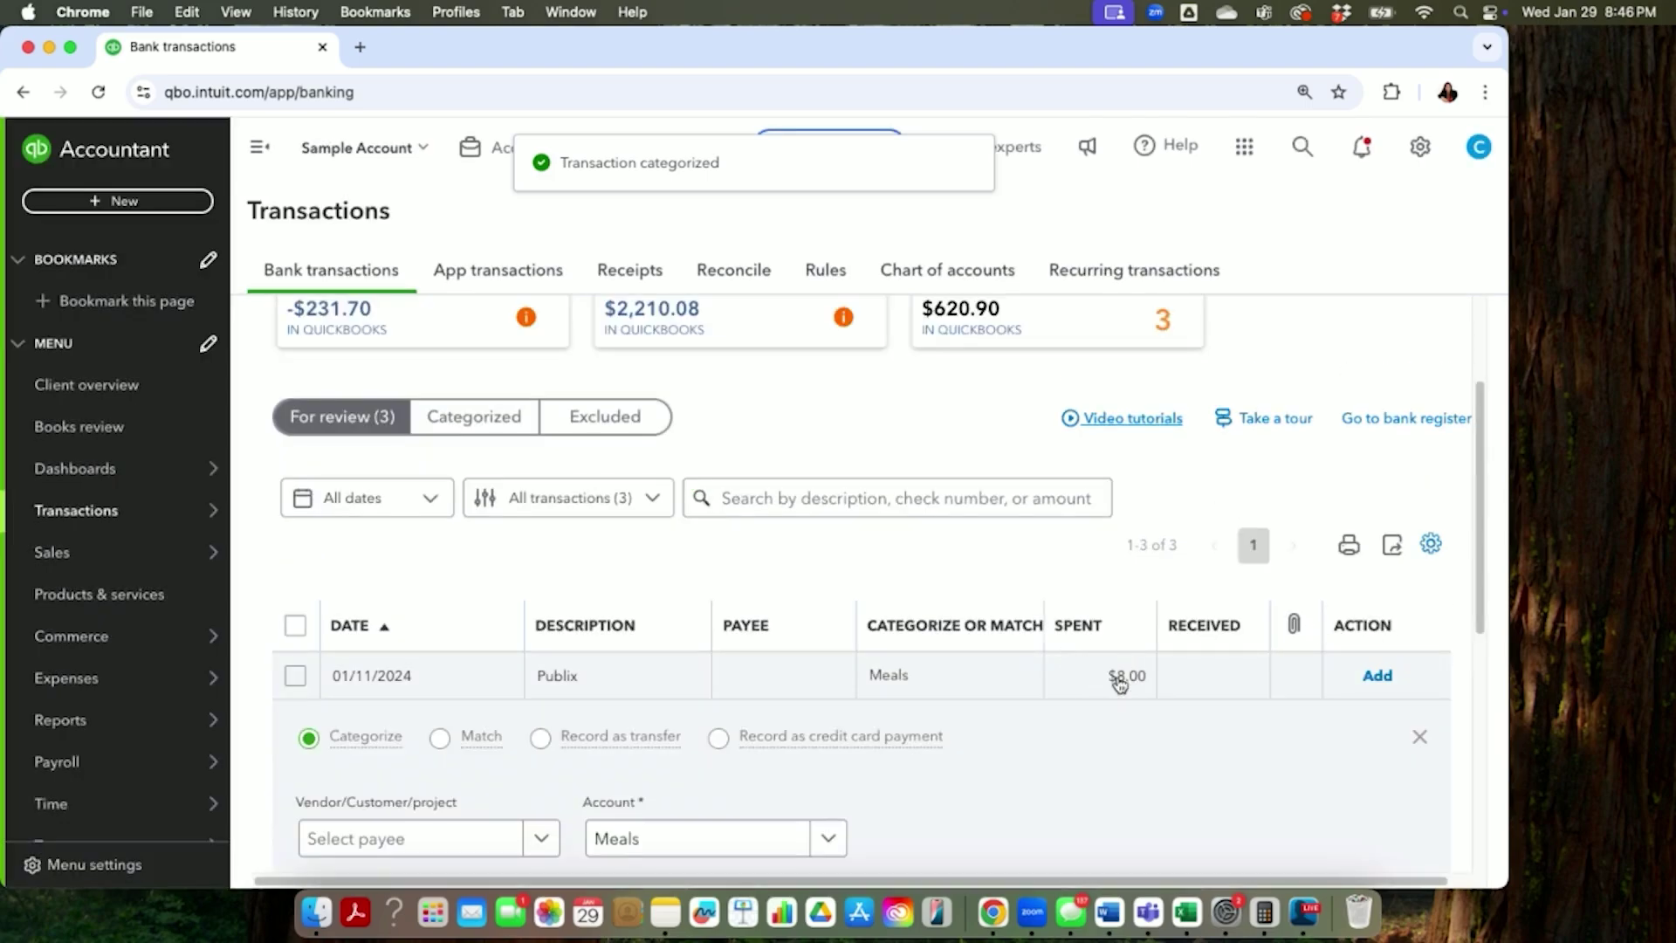
scroll(991, 711, down, 3)
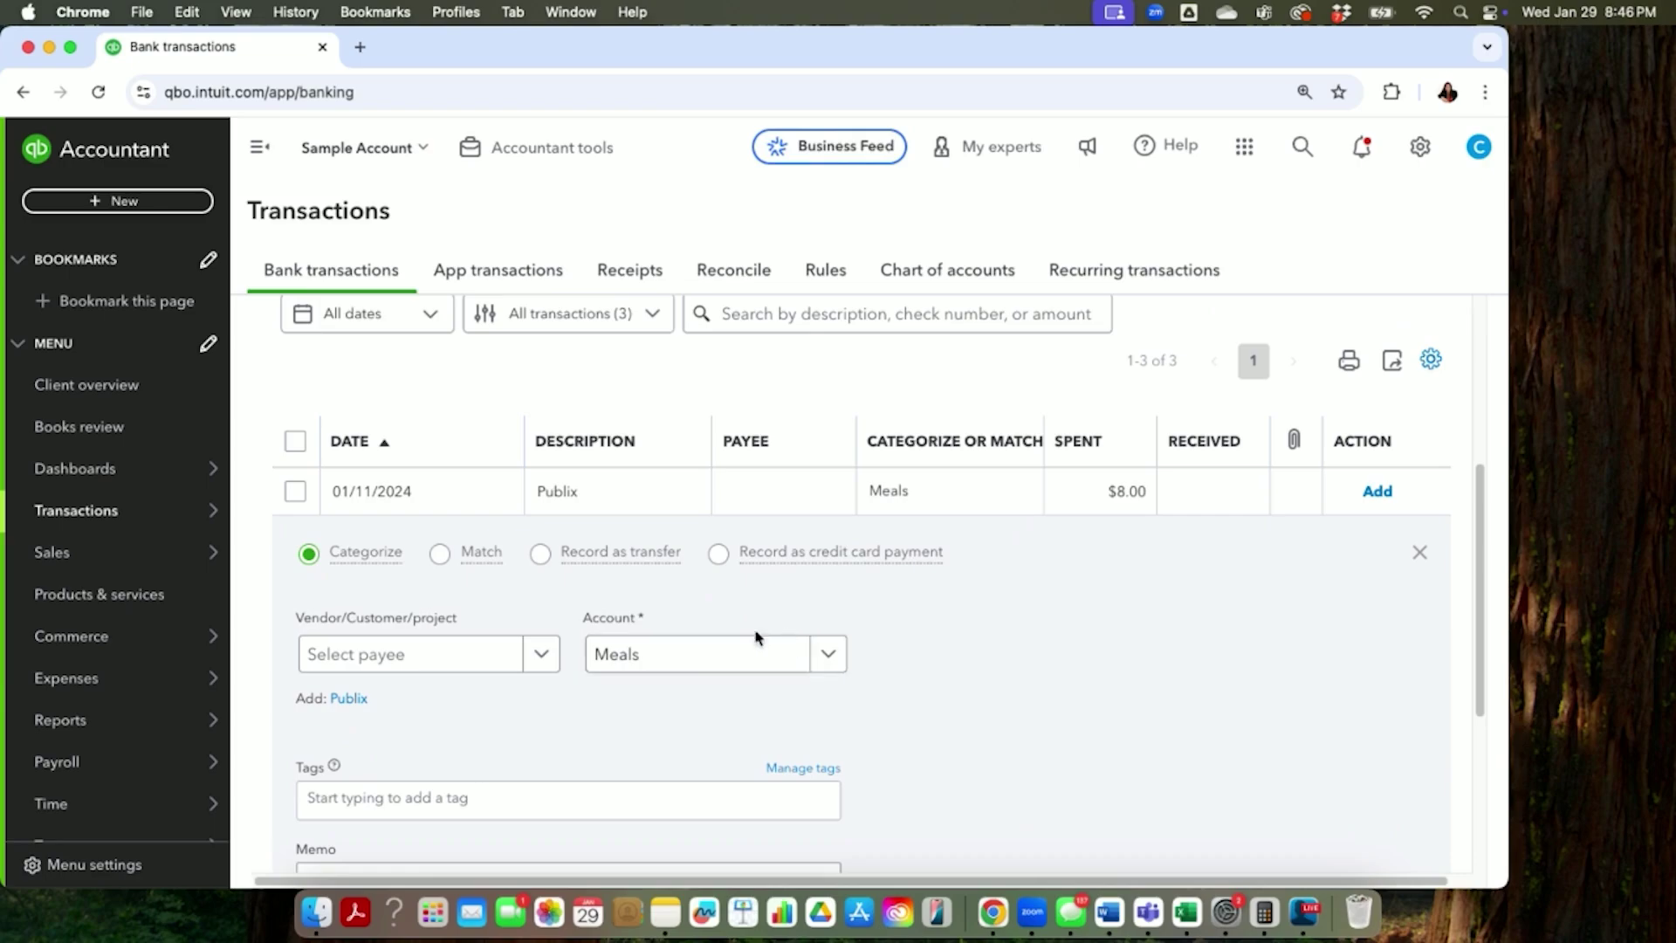
click(395, 665)
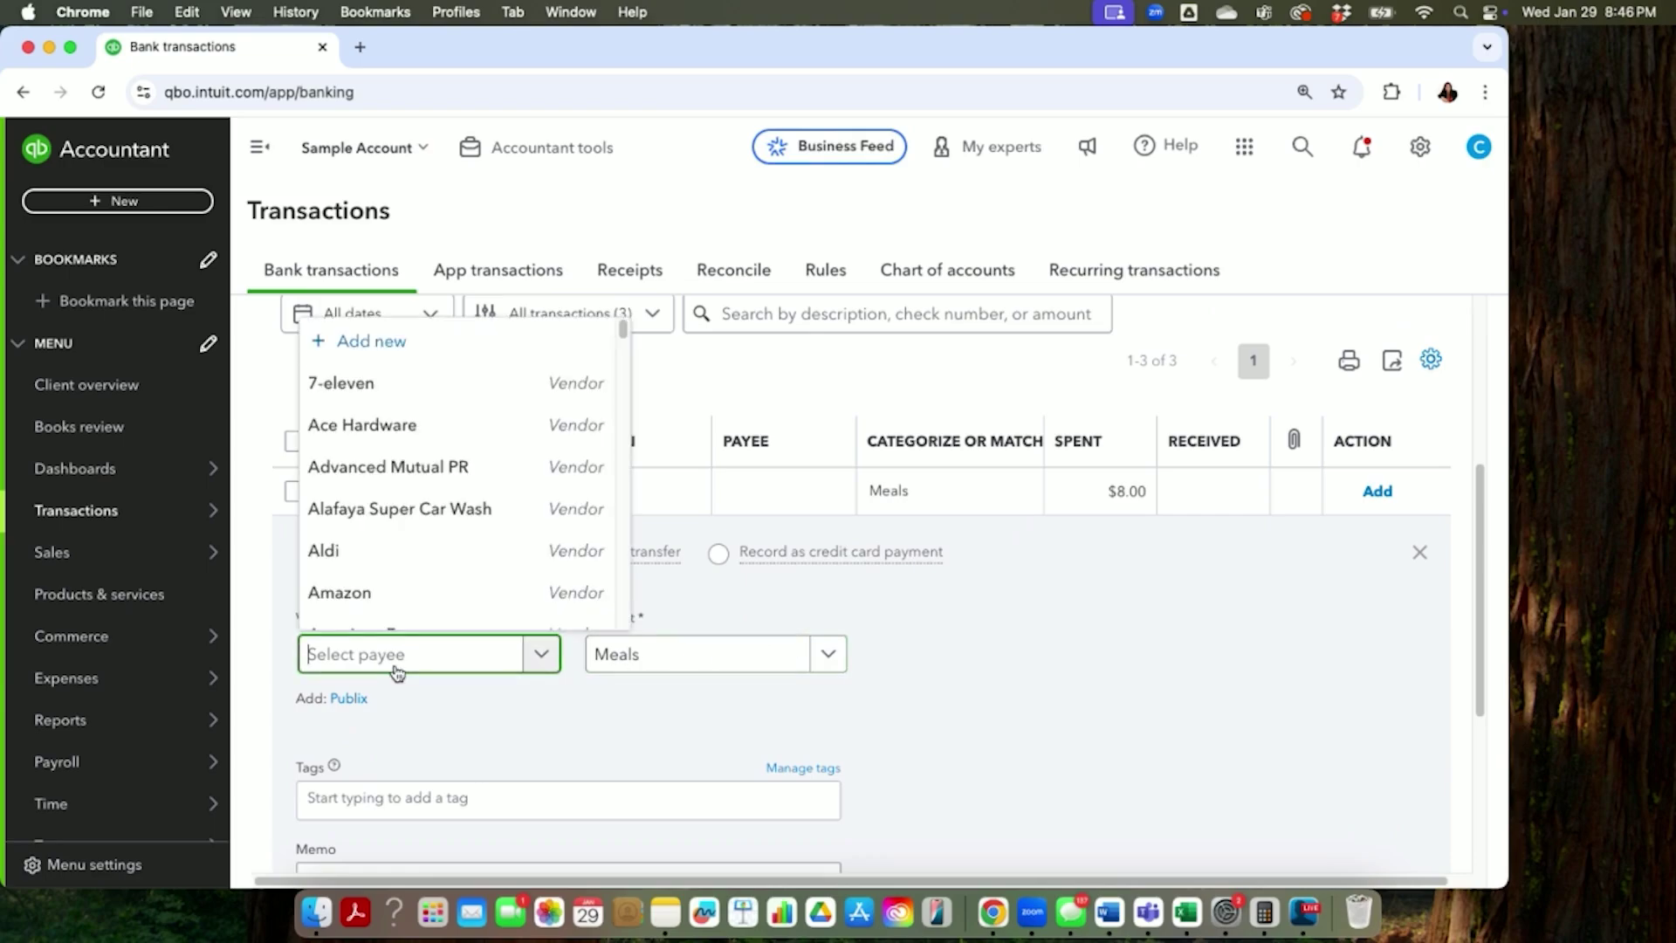
text(Publix)
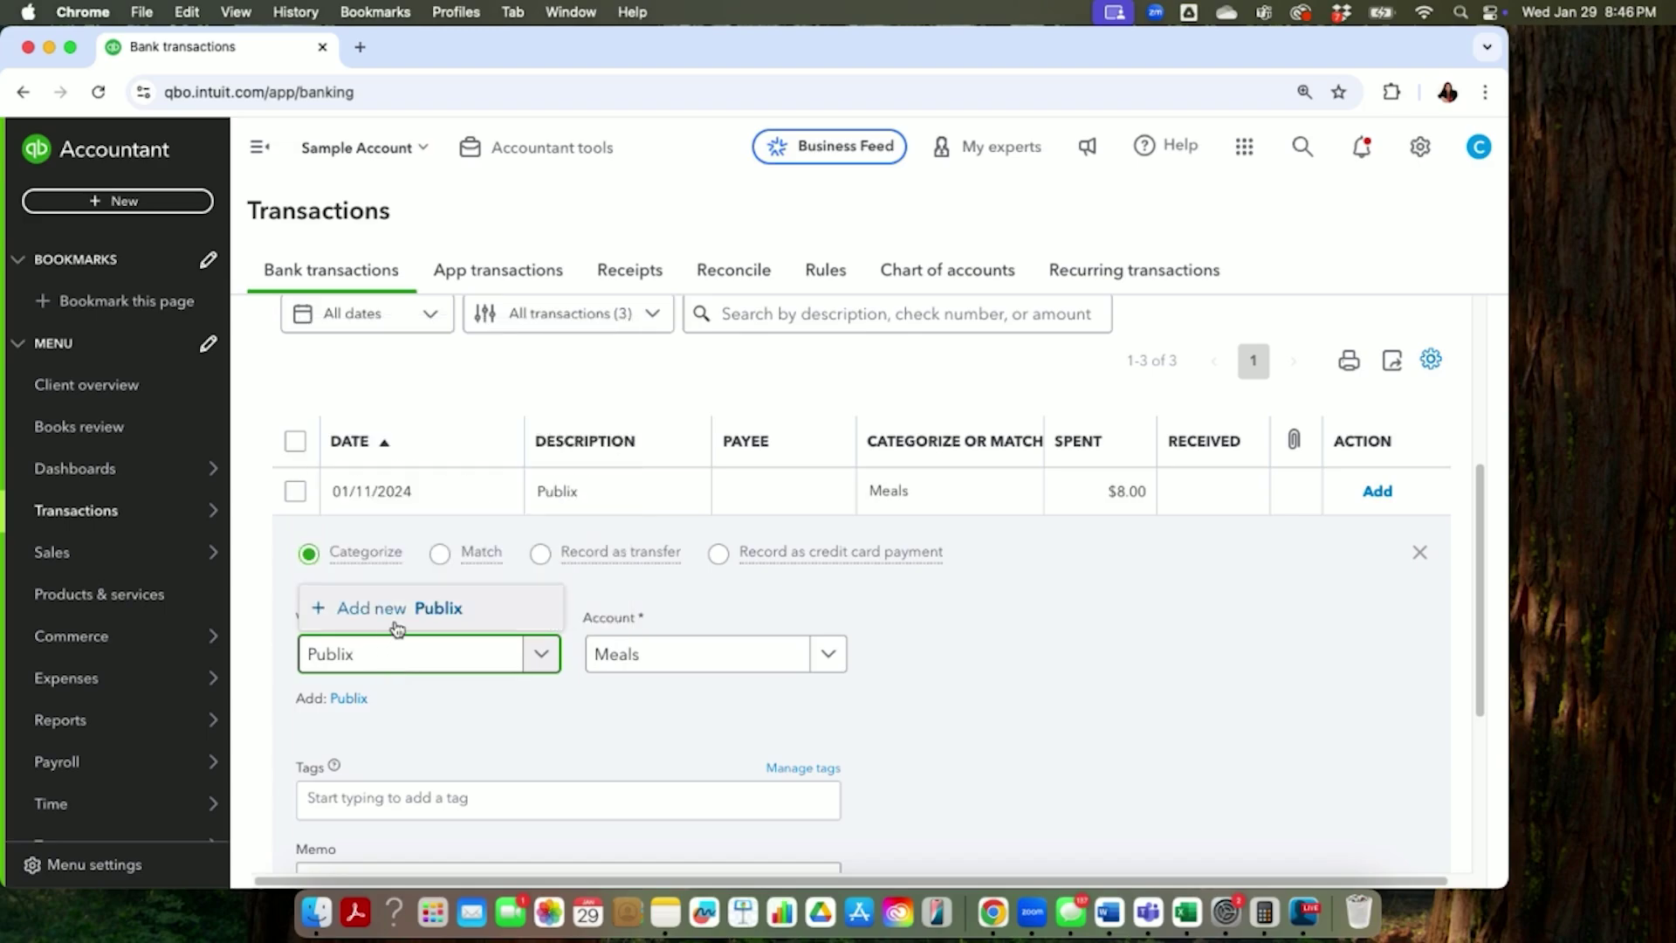
click(395, 611)
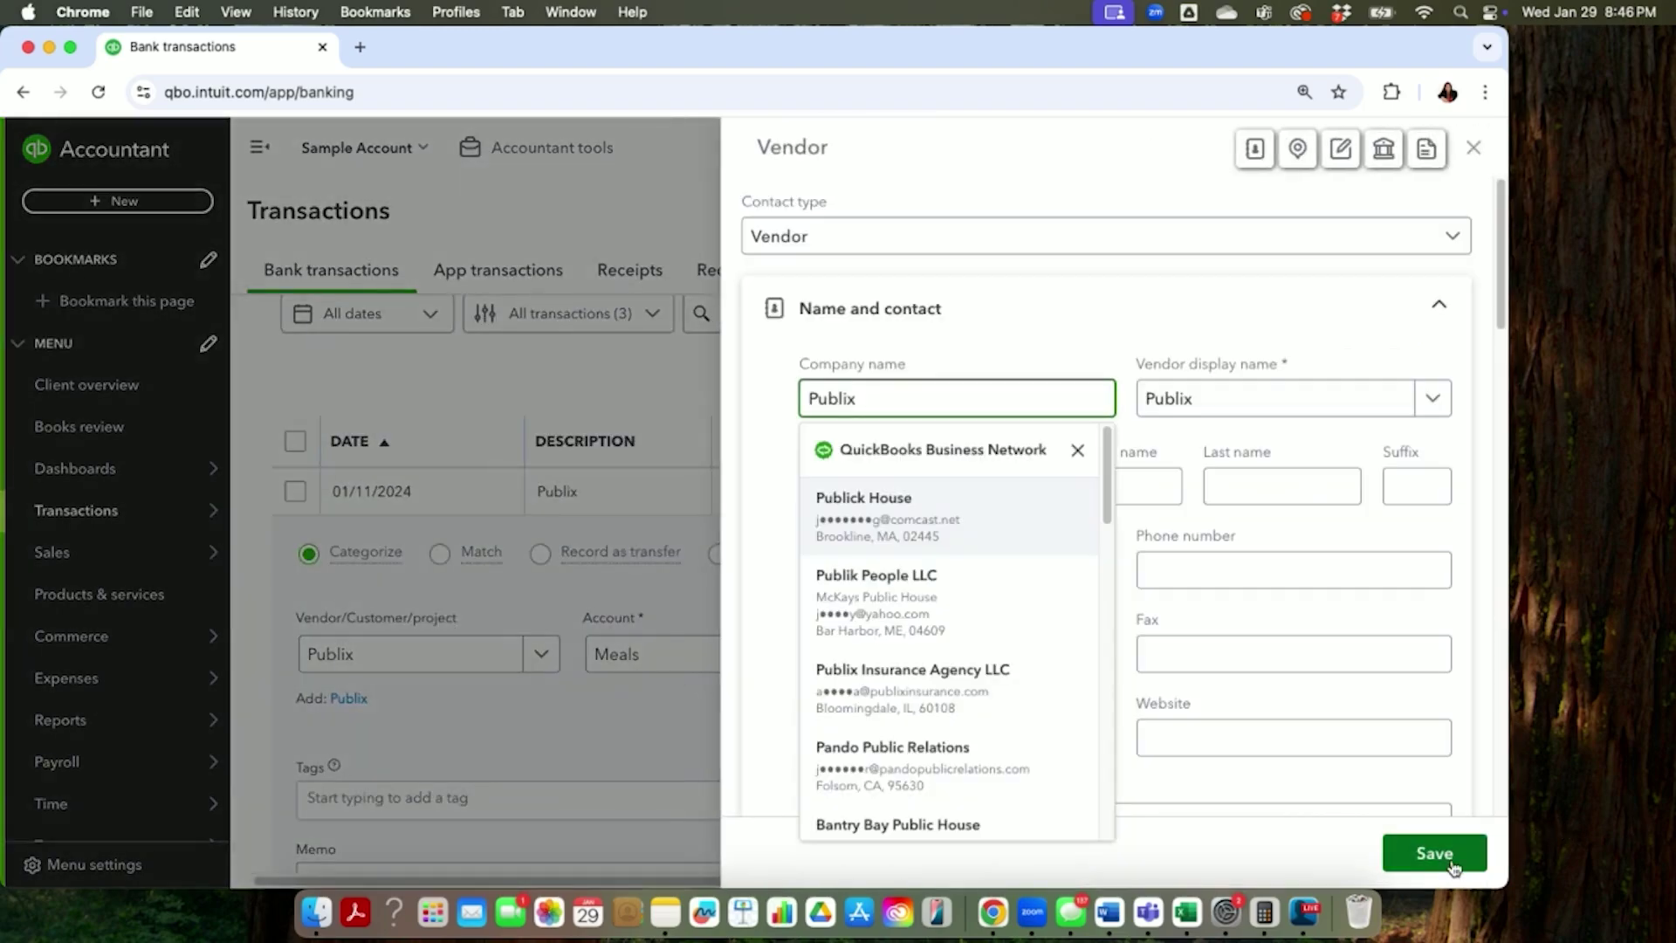
click(1447, 860)
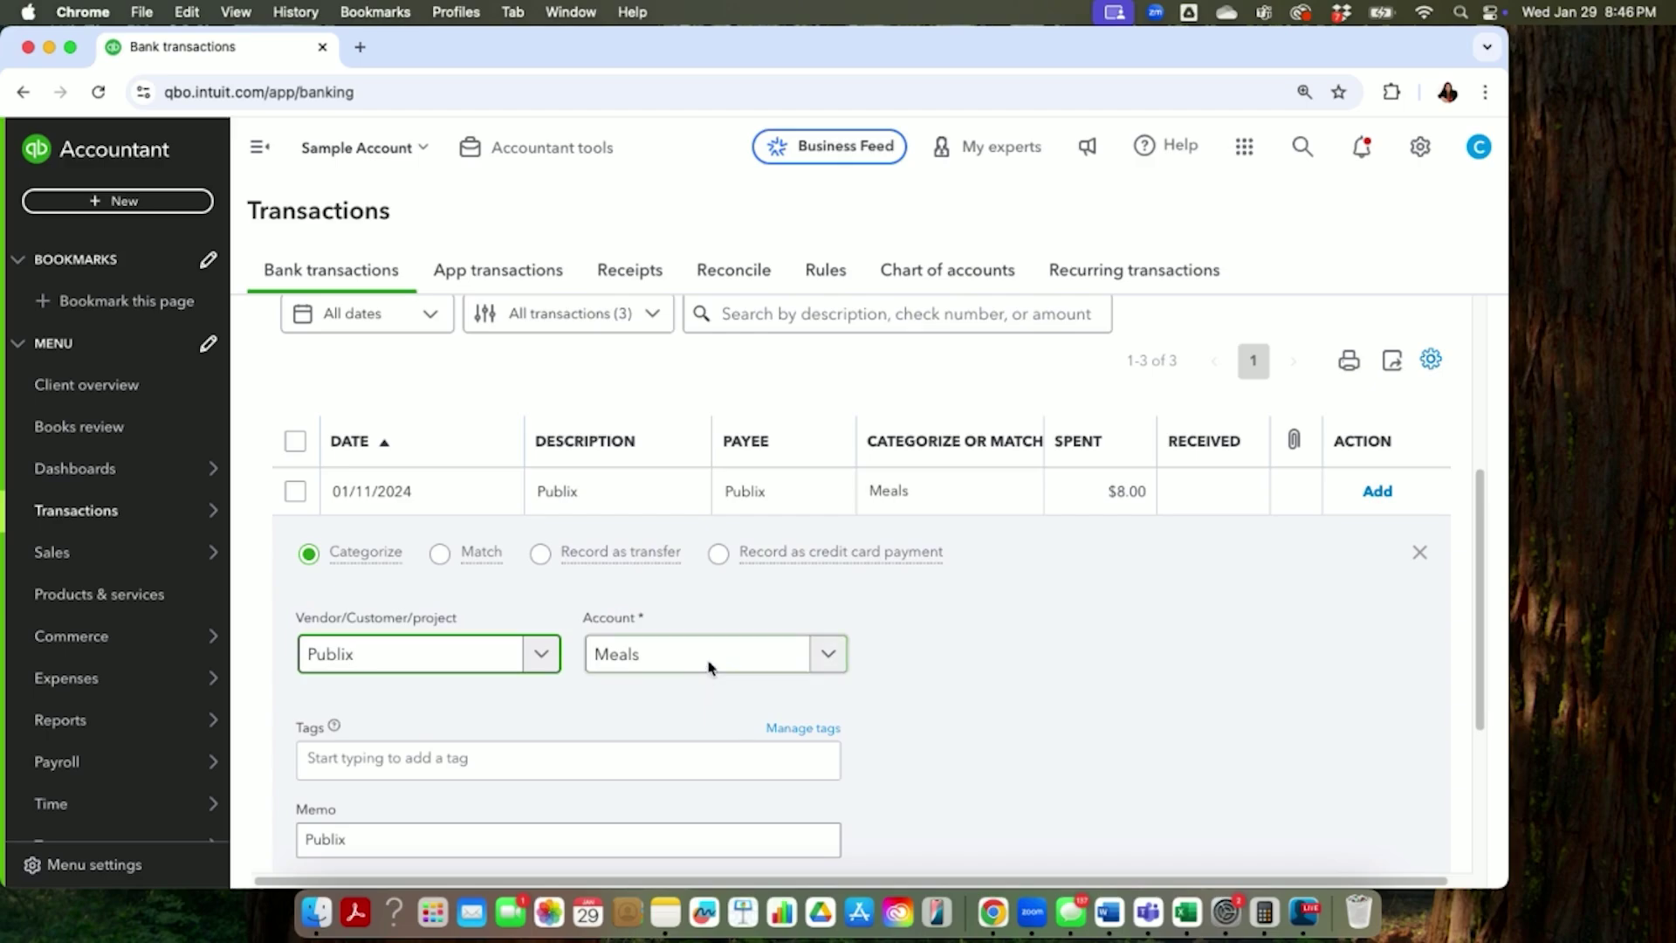
Categorize the 01/11/2024 Publix transaction to the Office expenses account and add the transaction
click(712, 668)
text(office)
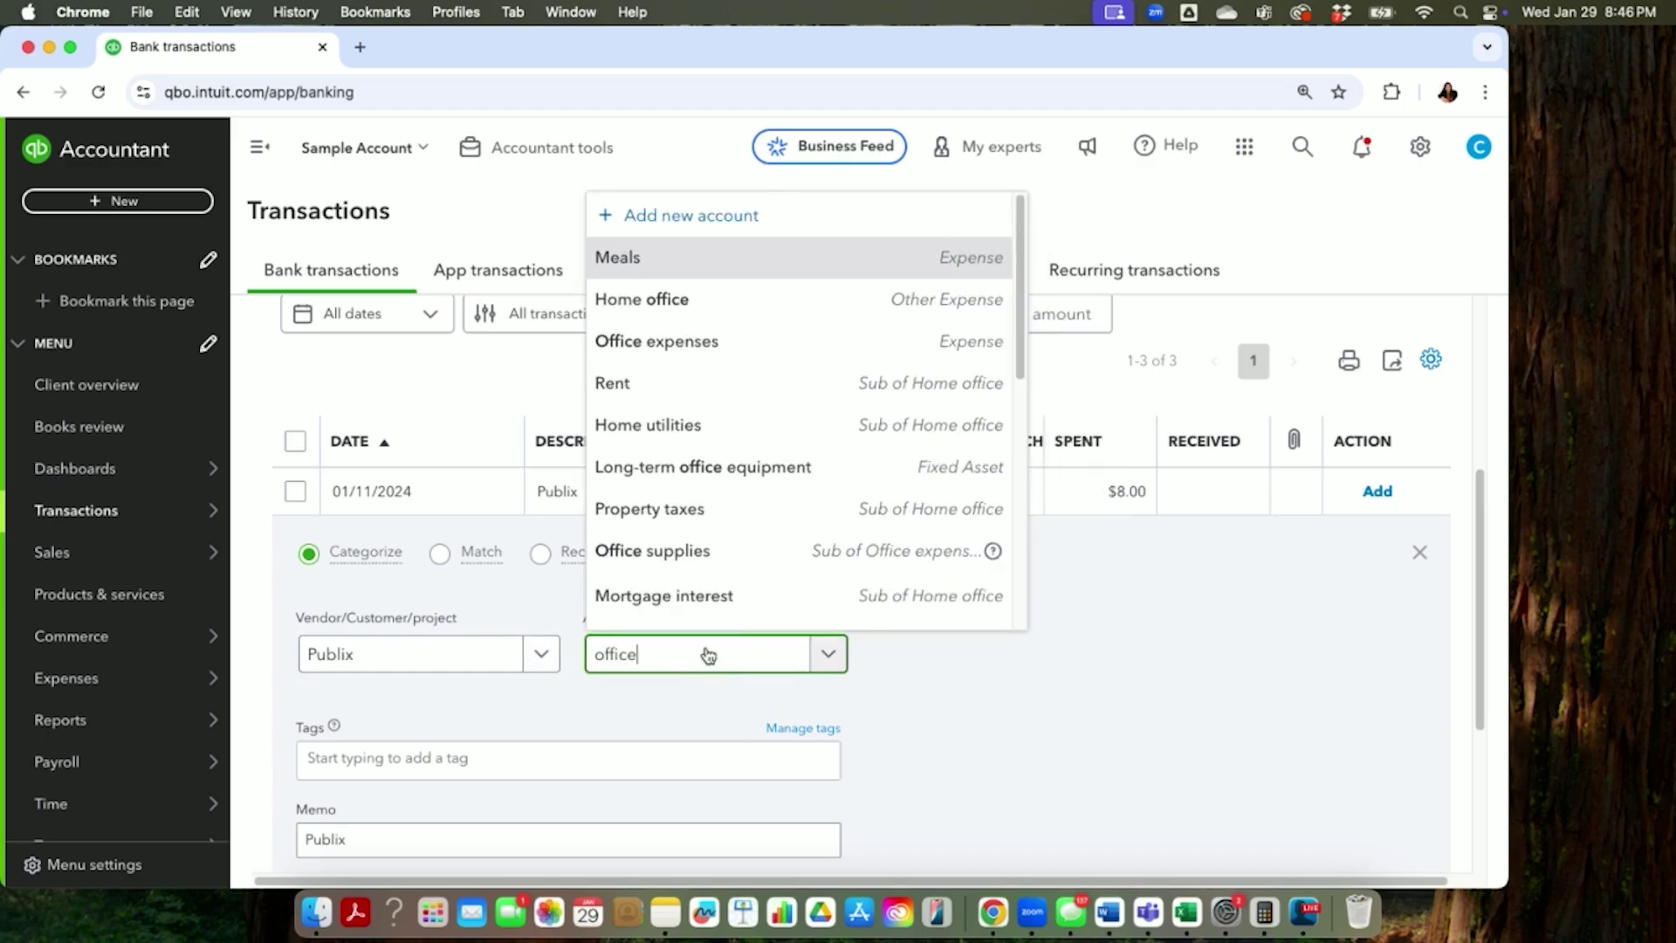
click(732, 344)
scroll(1135, 676, down, 4)
click(1337, 666)
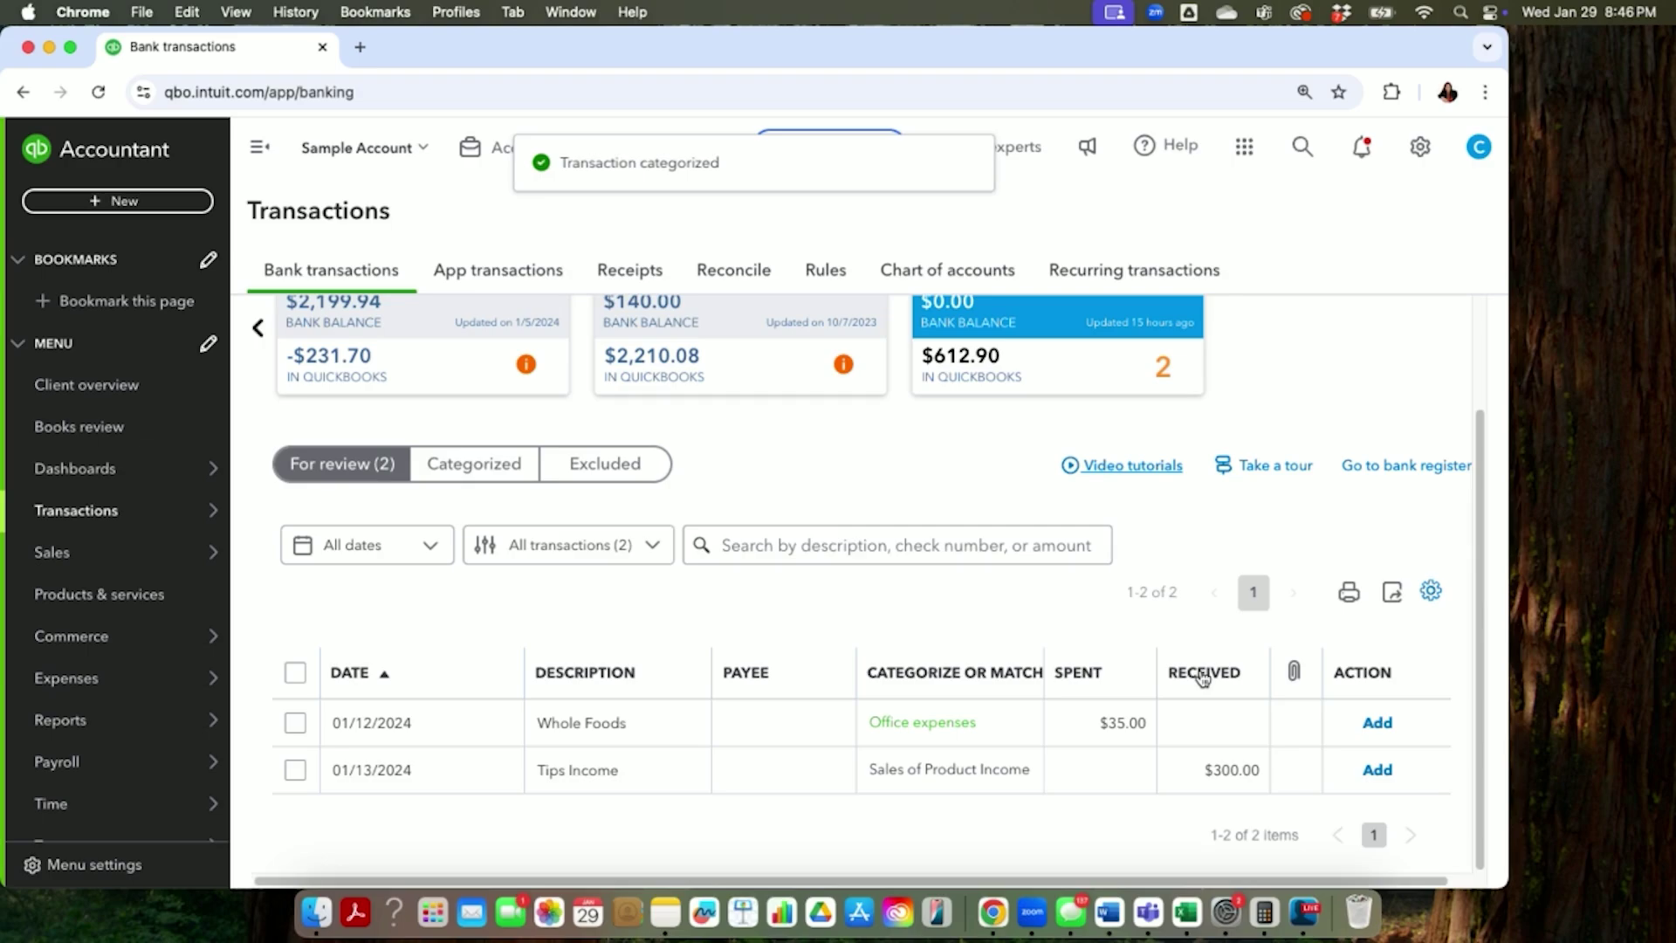
Open the 01/12/2024 Whole Foods transaction and add a new vendor named "Whole Foods" as its payee
click(1099, 738)
scroll(1100, 742, down, 4)
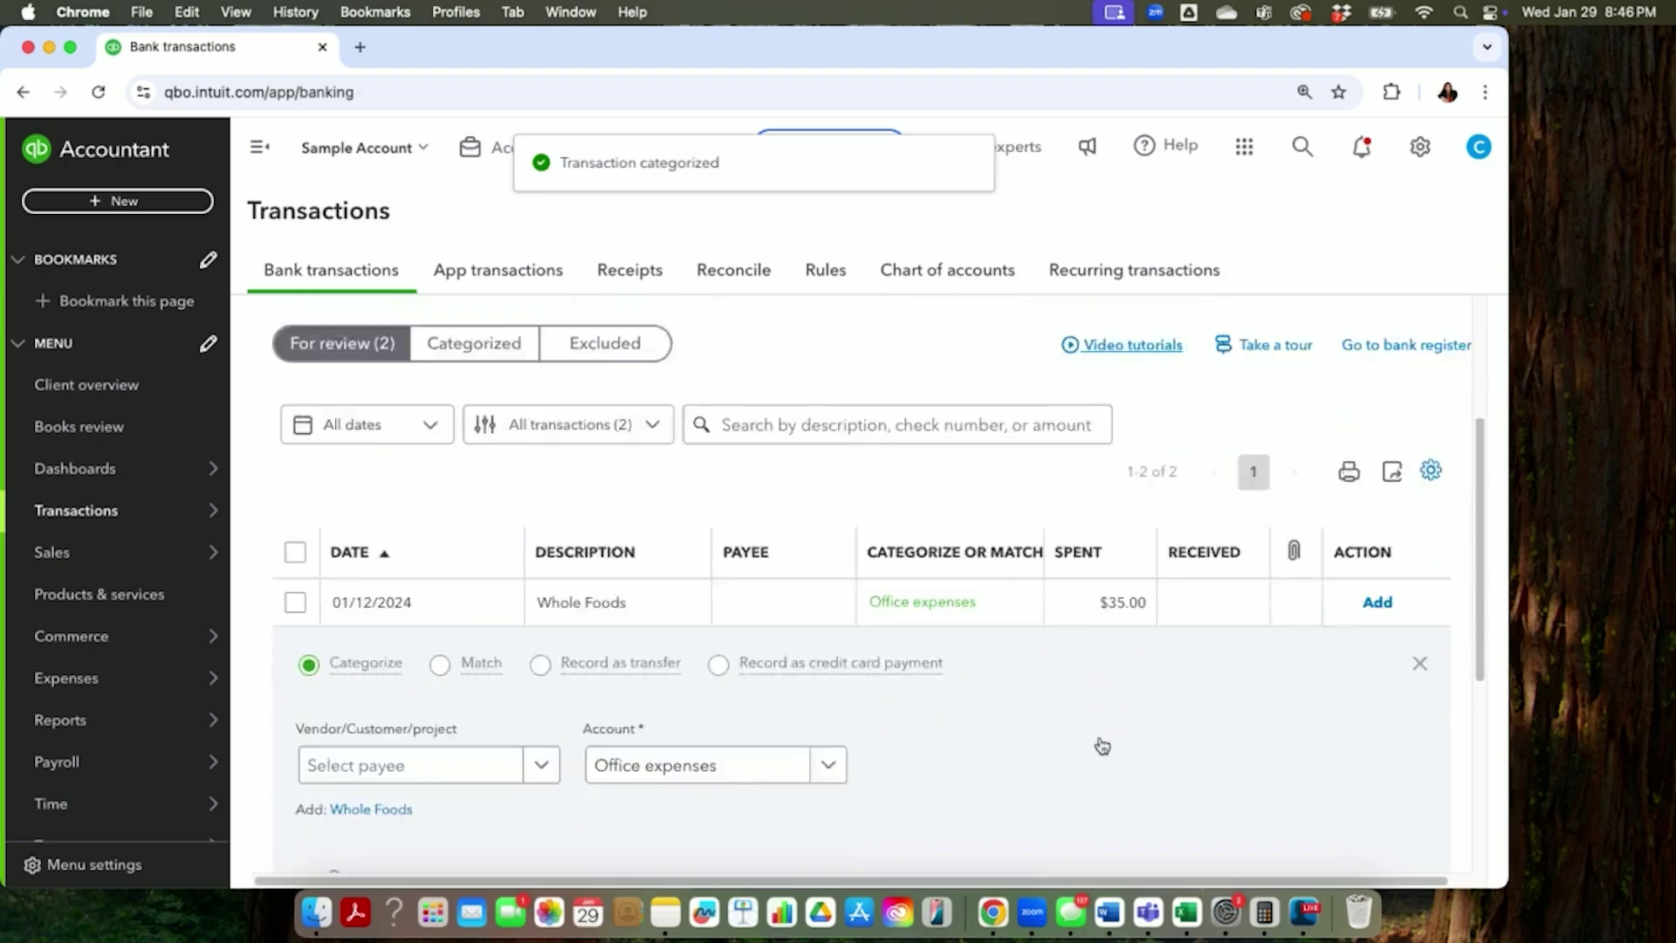
click(483, 583)
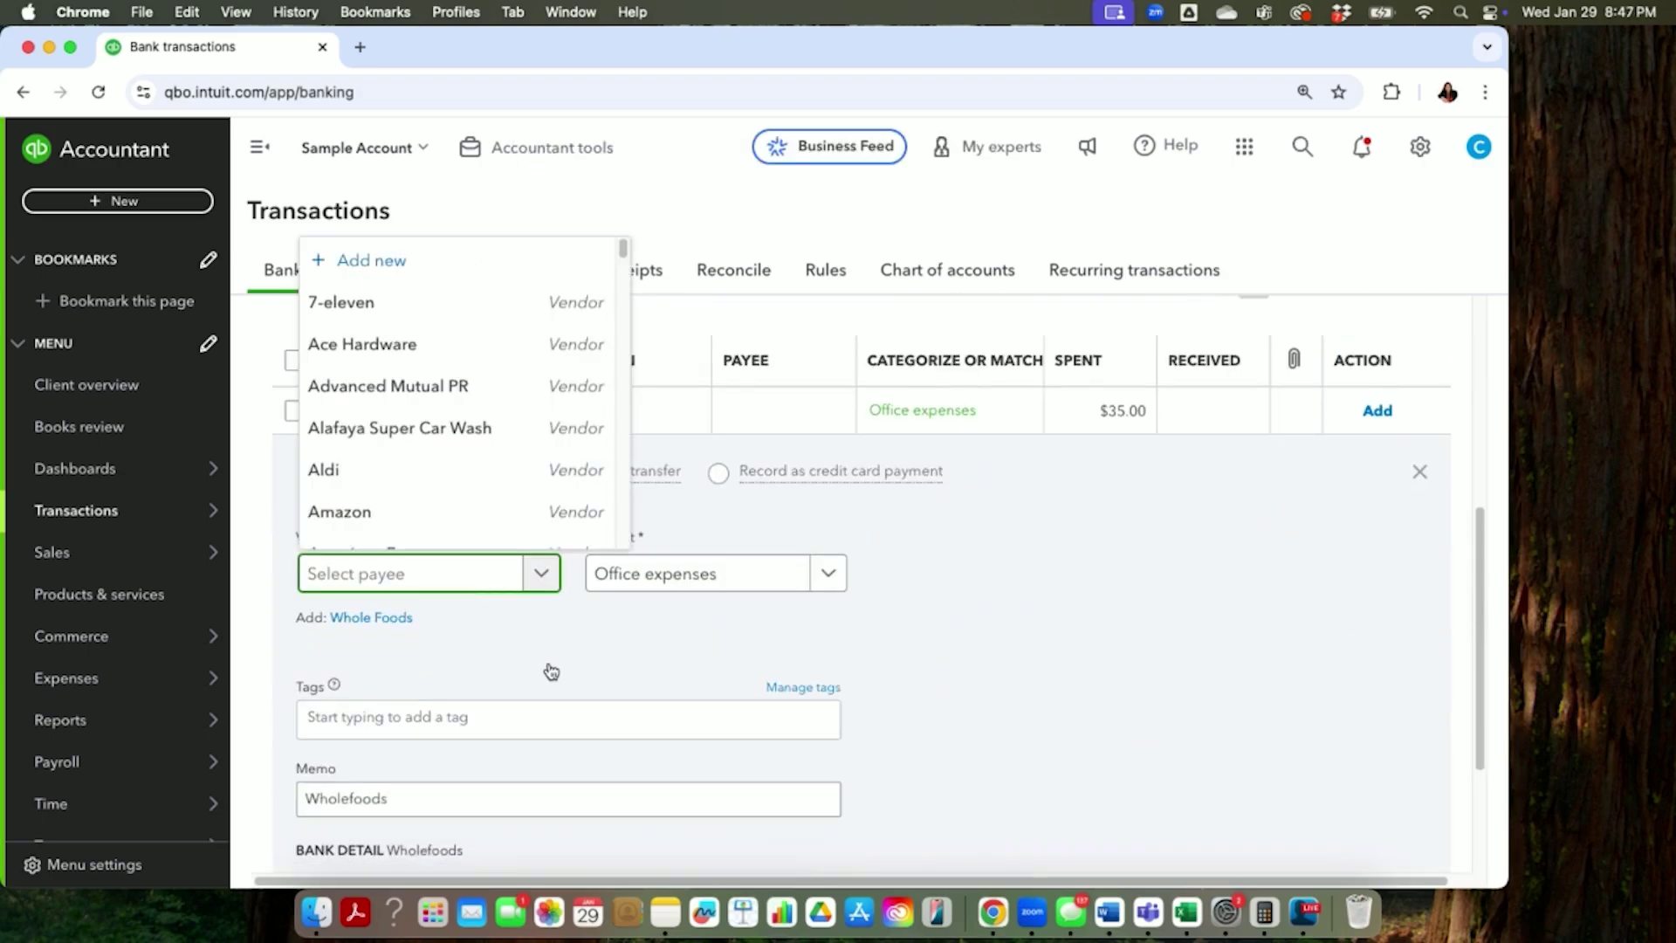
text(Who)
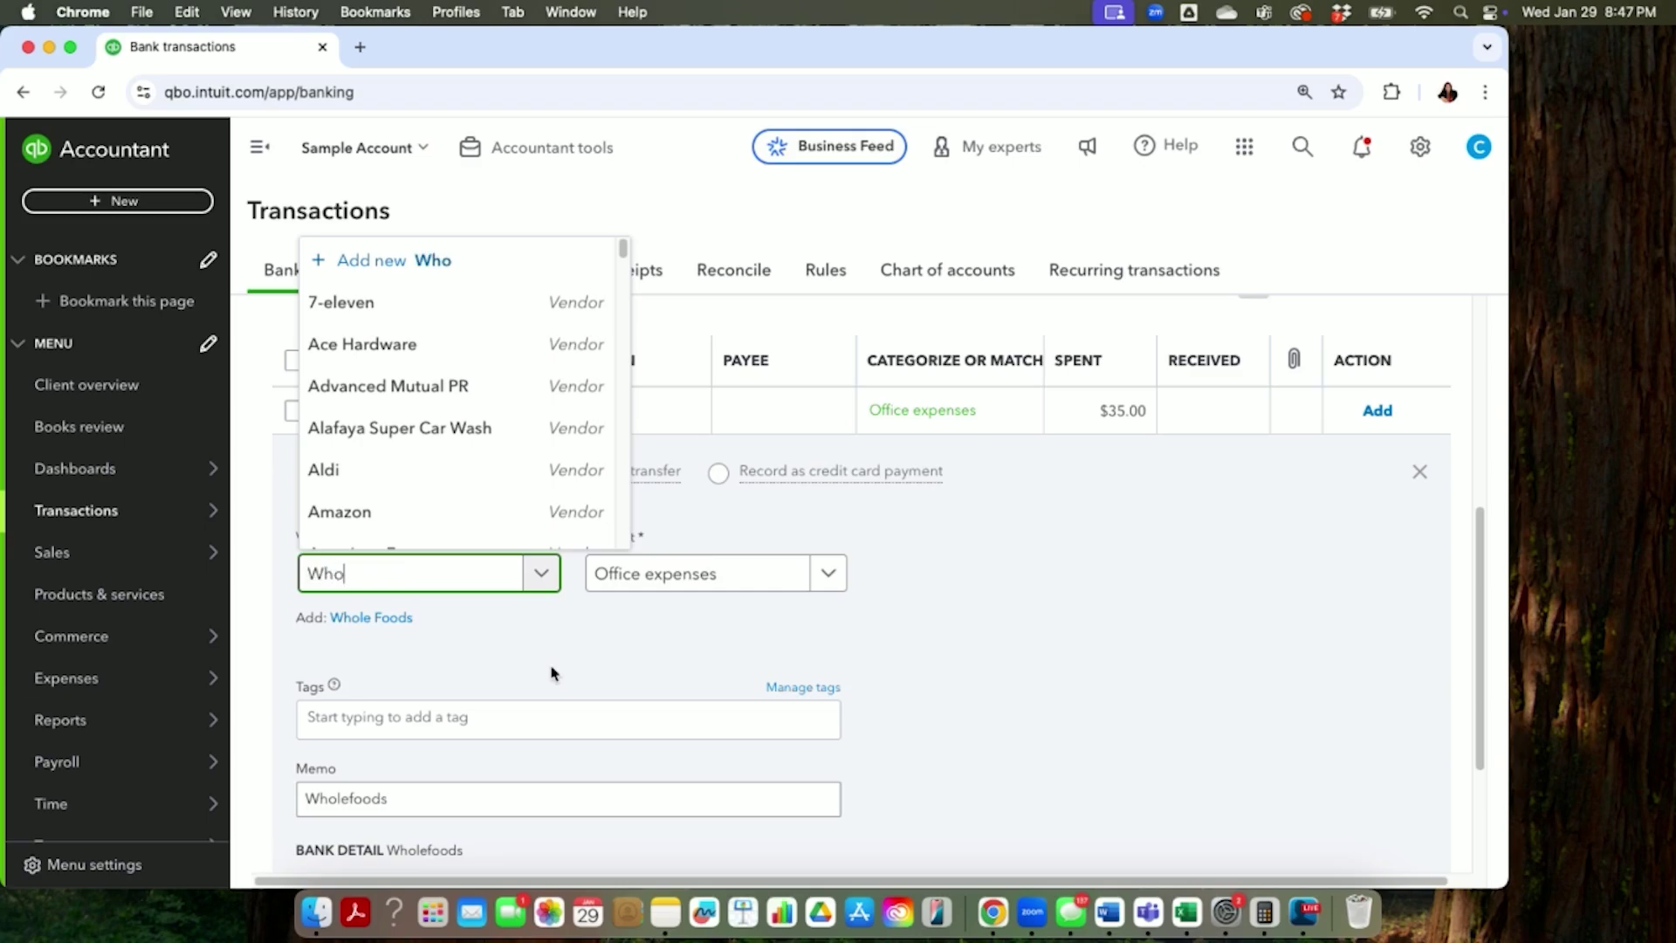
text(le Foods)
key(Return)
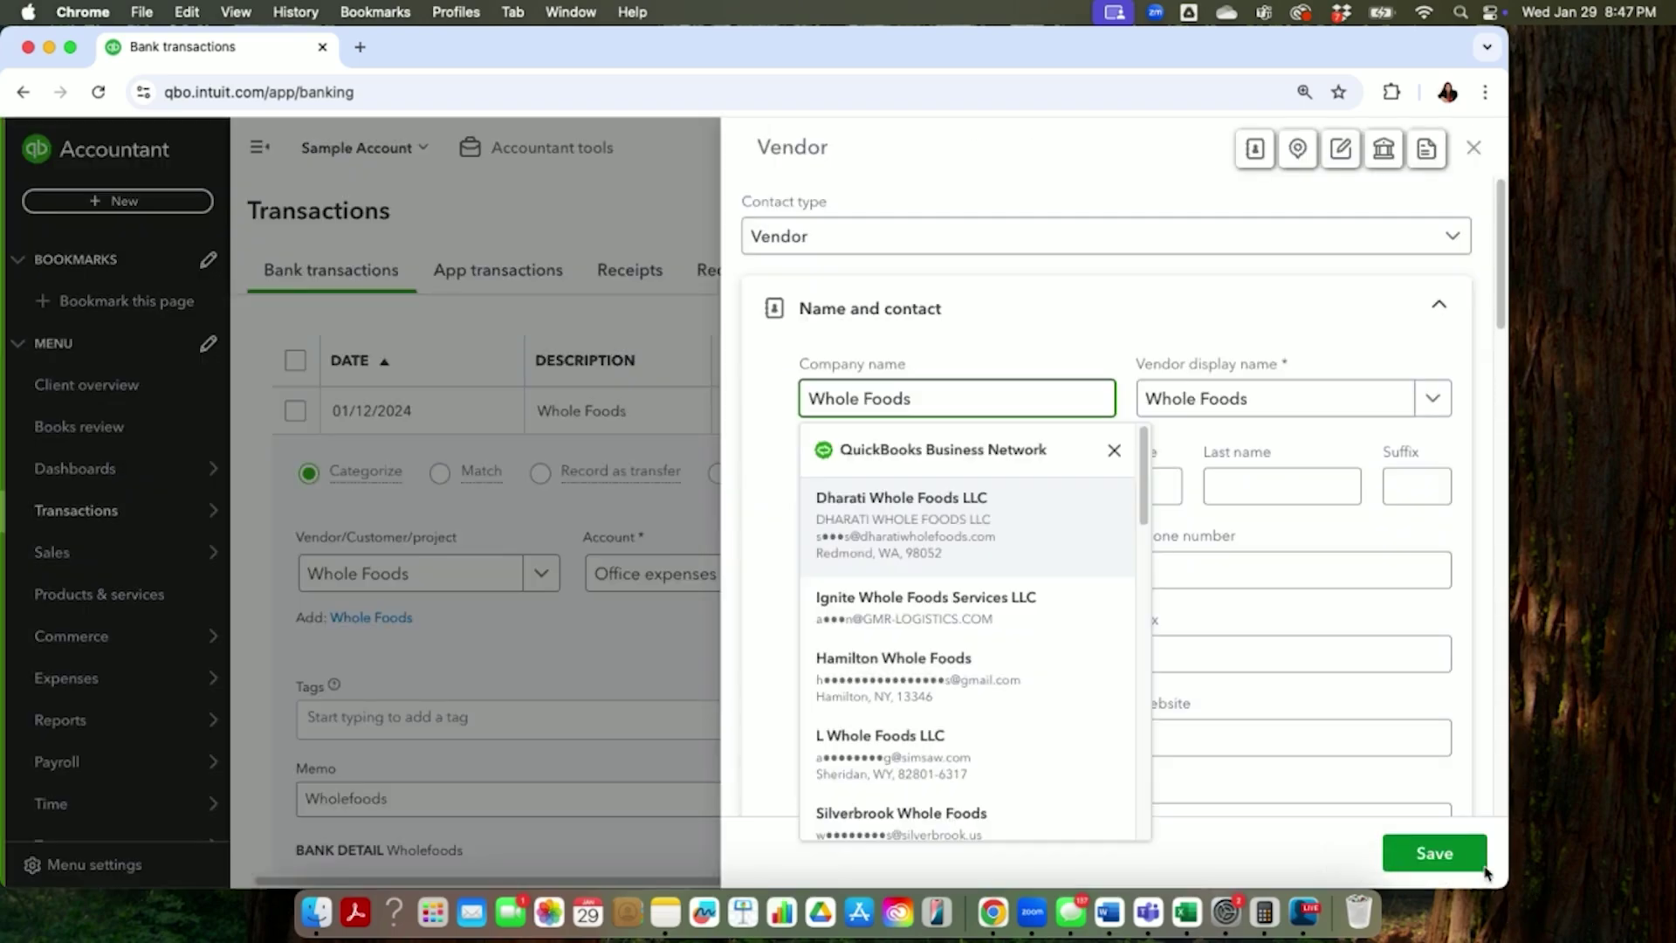
click(1440, 853)
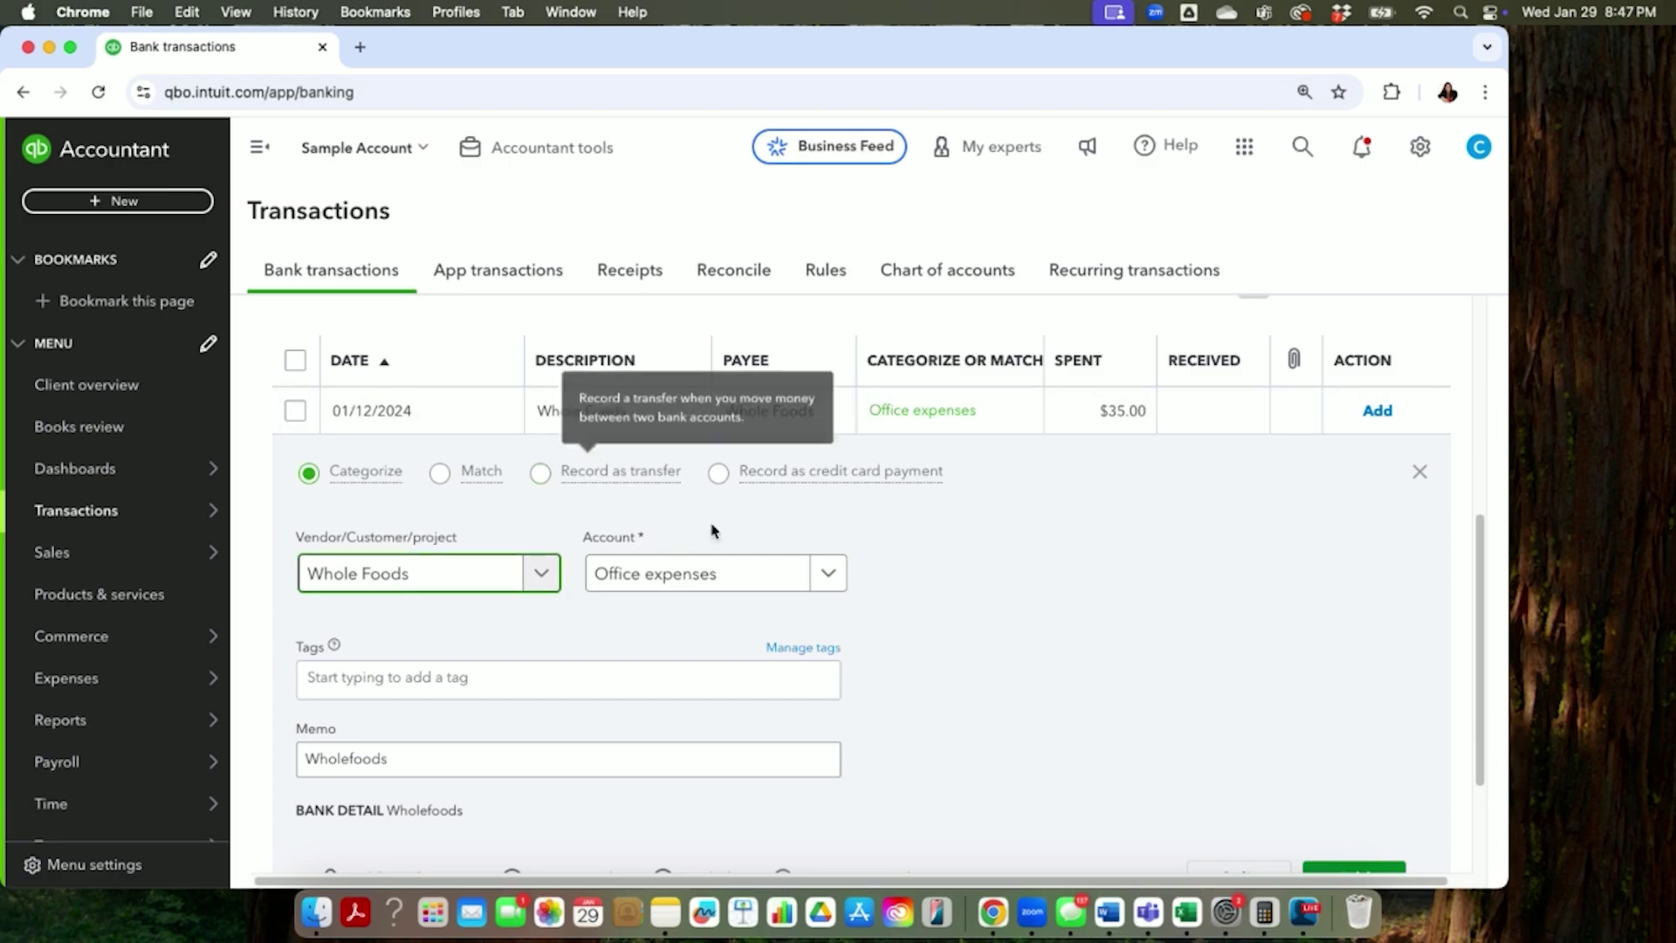
scroll(1161, 645, down, 1)
scroll(1133, 628, down, 5)
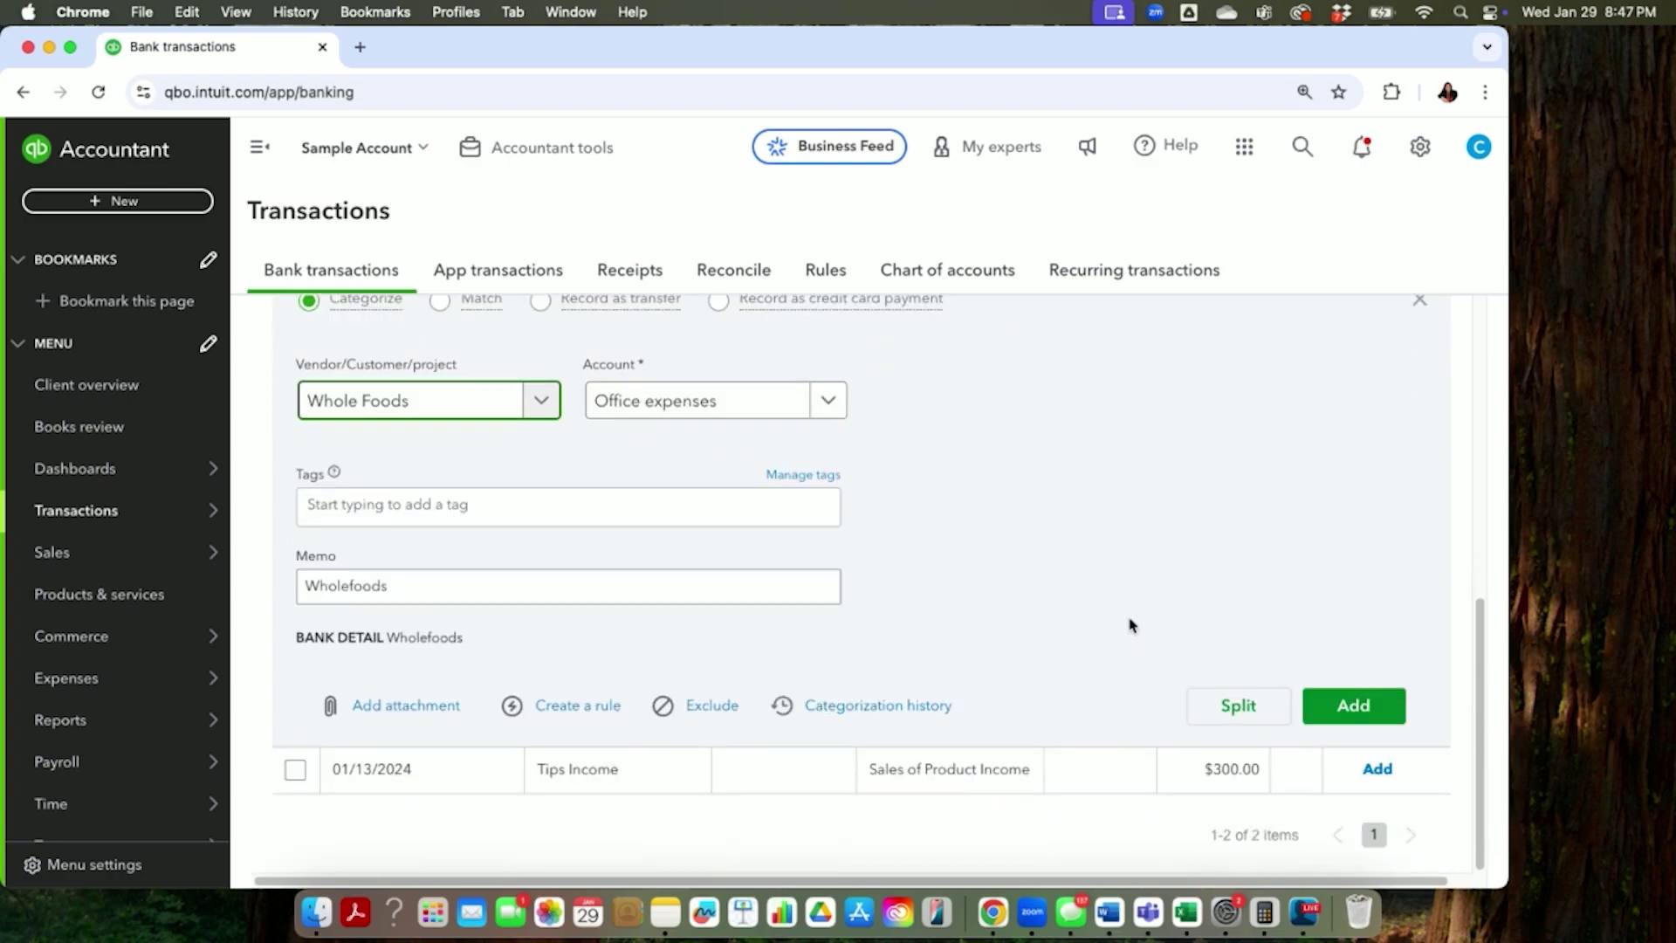
Add the 01/12/2024 Whole Foods transaction under Office expenses and open the 01/13/2024 Tips Income transaction
click(1353, 705)
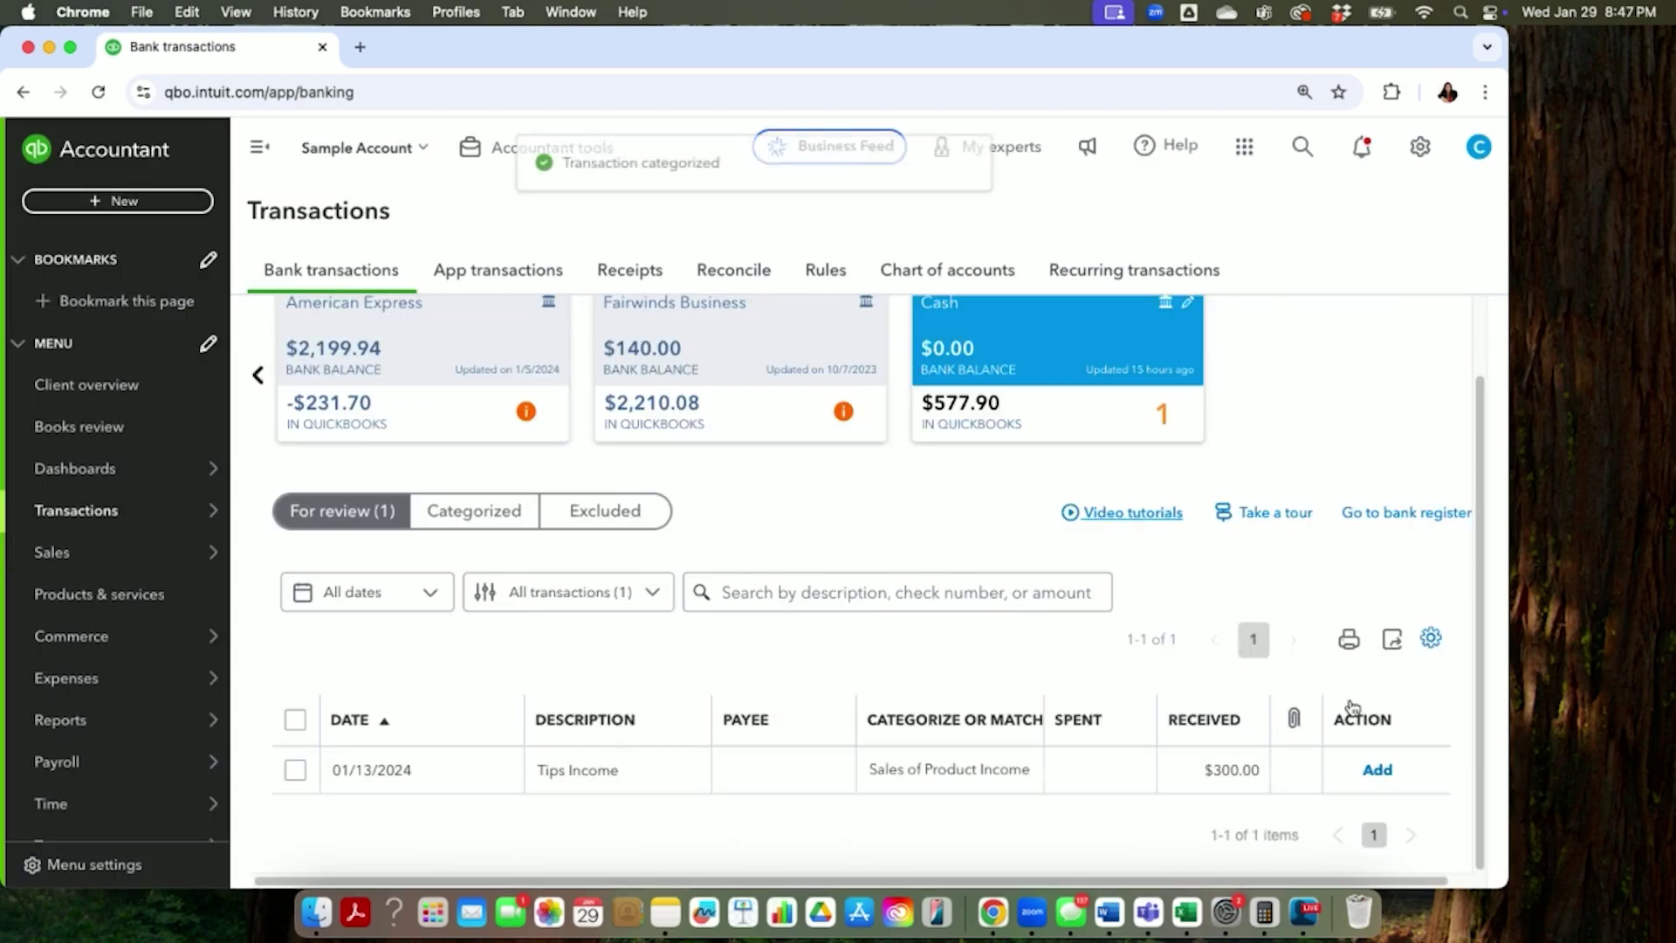
click(1235, 776)
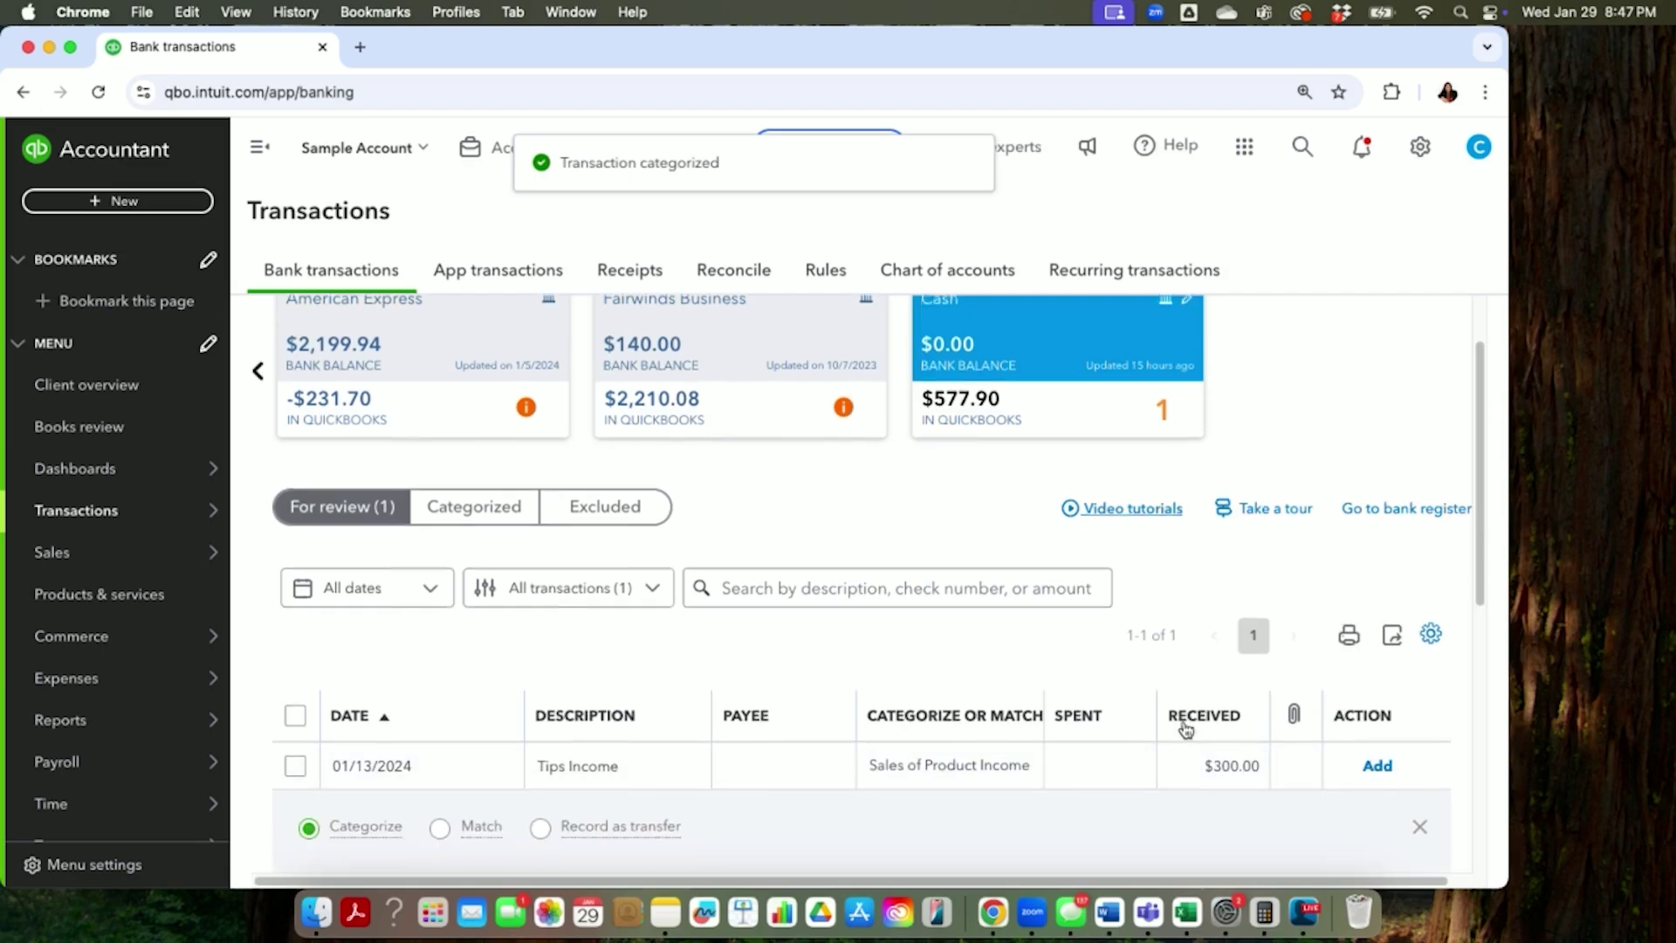
scroll(1178, 725, down, 4)
scroll(1176, 721, down, 1)
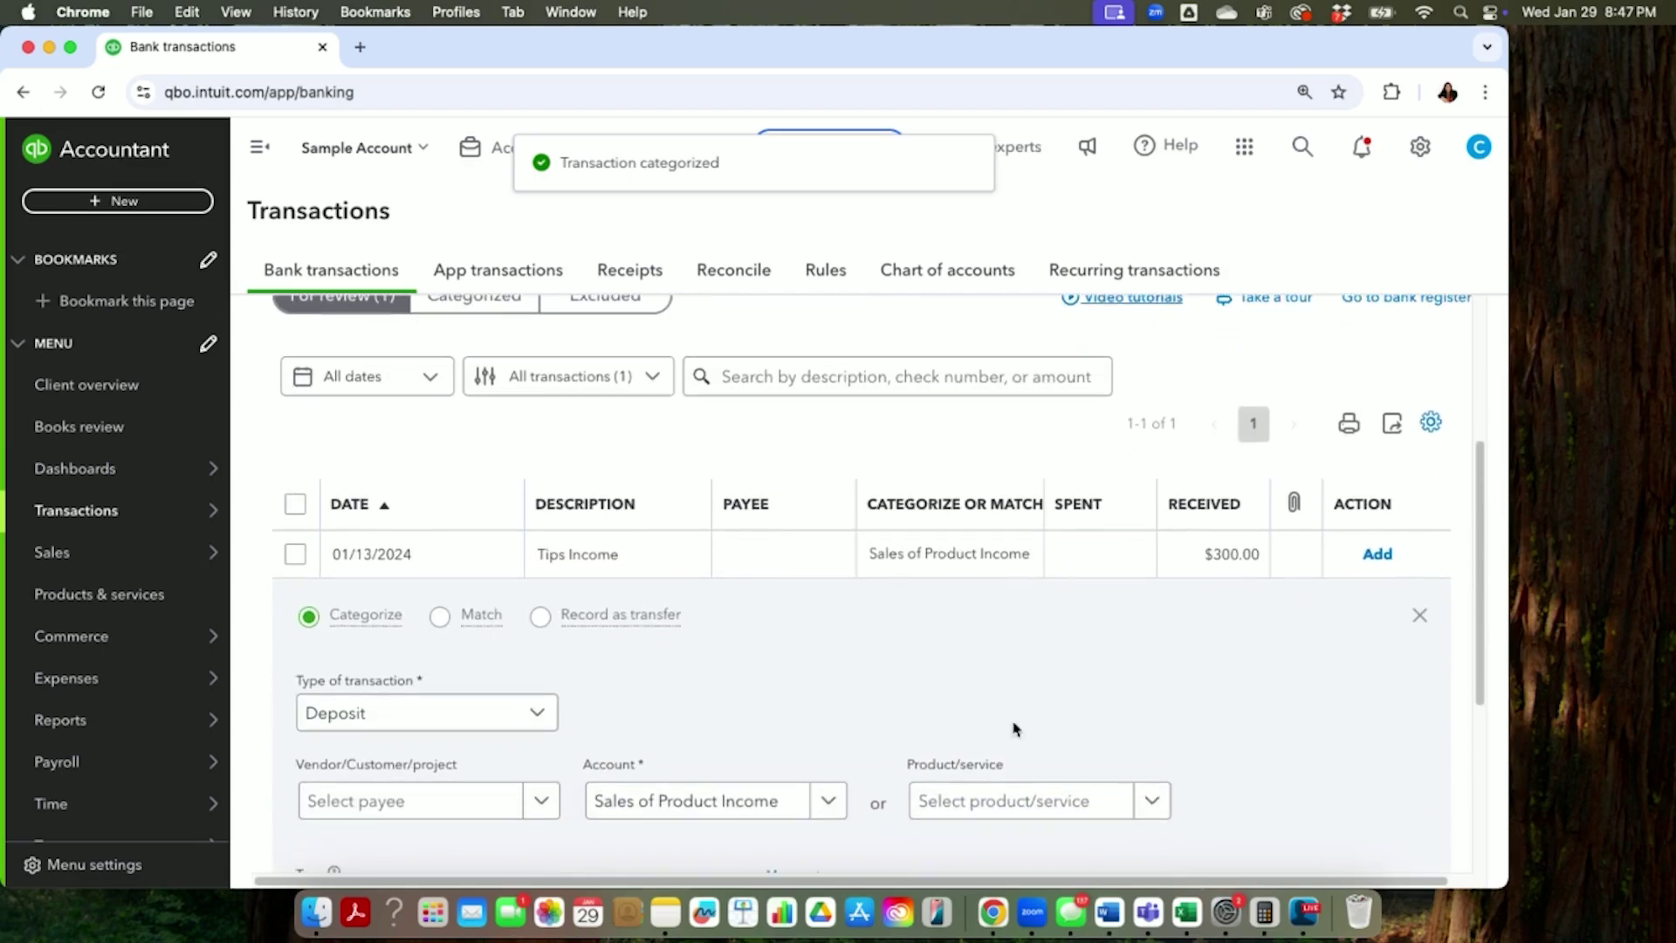
Add a new customer named "Cash Tips" as the payee of the 01/13/2024 Tips Income deposit
click(397, 802)
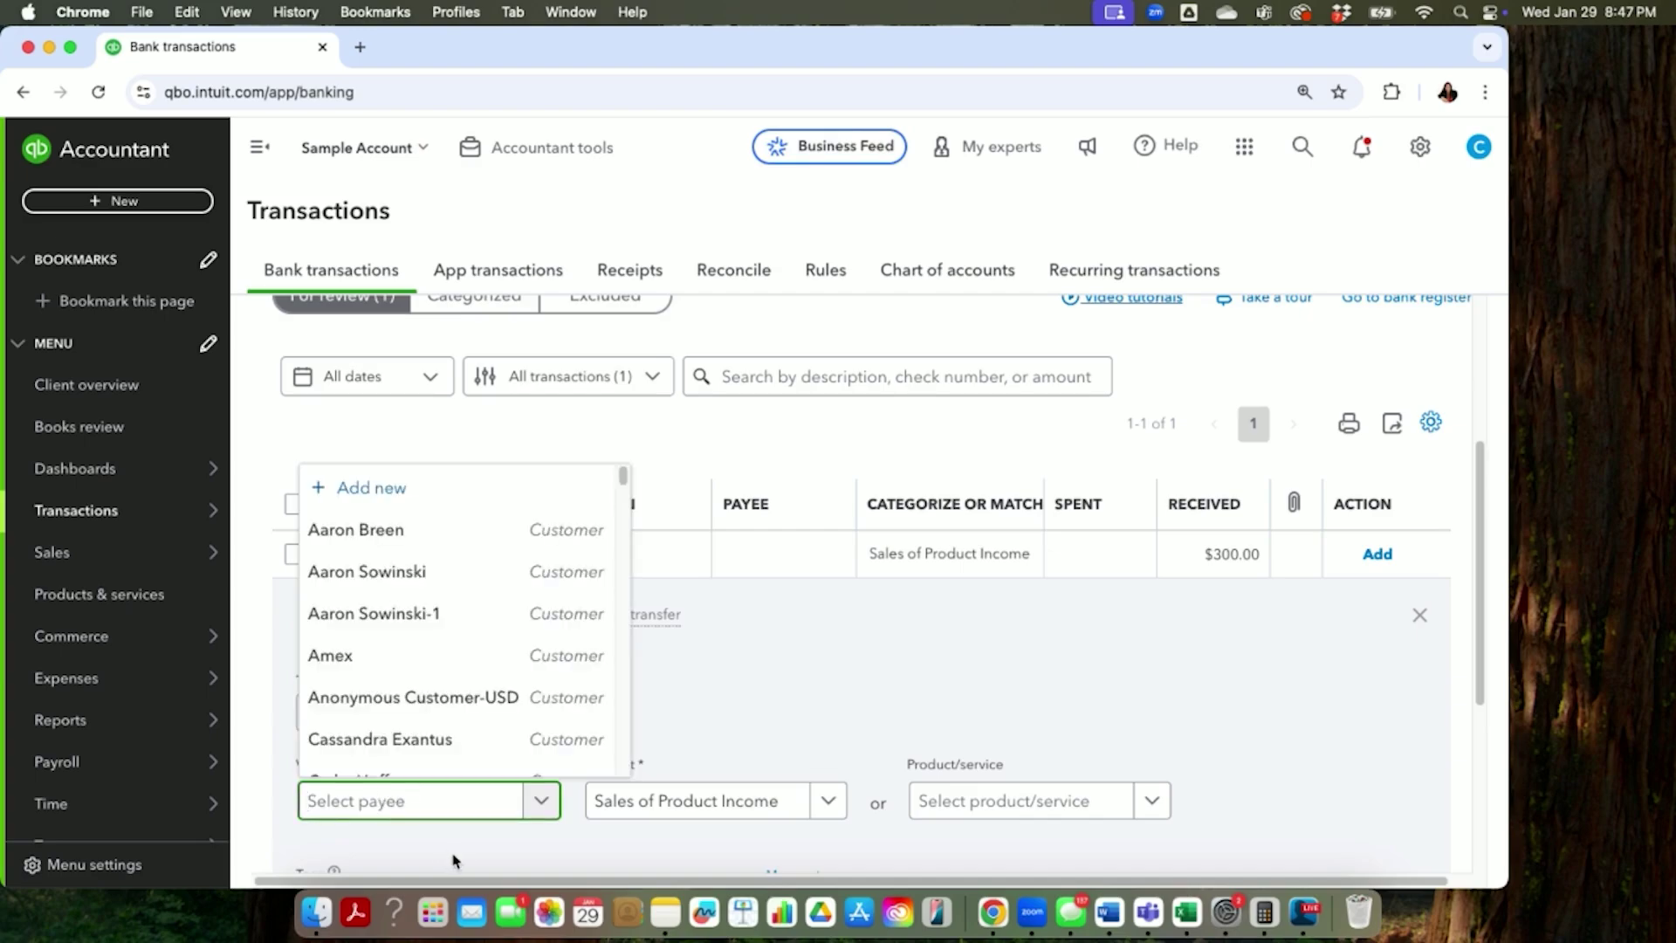
text(Cash Tips)
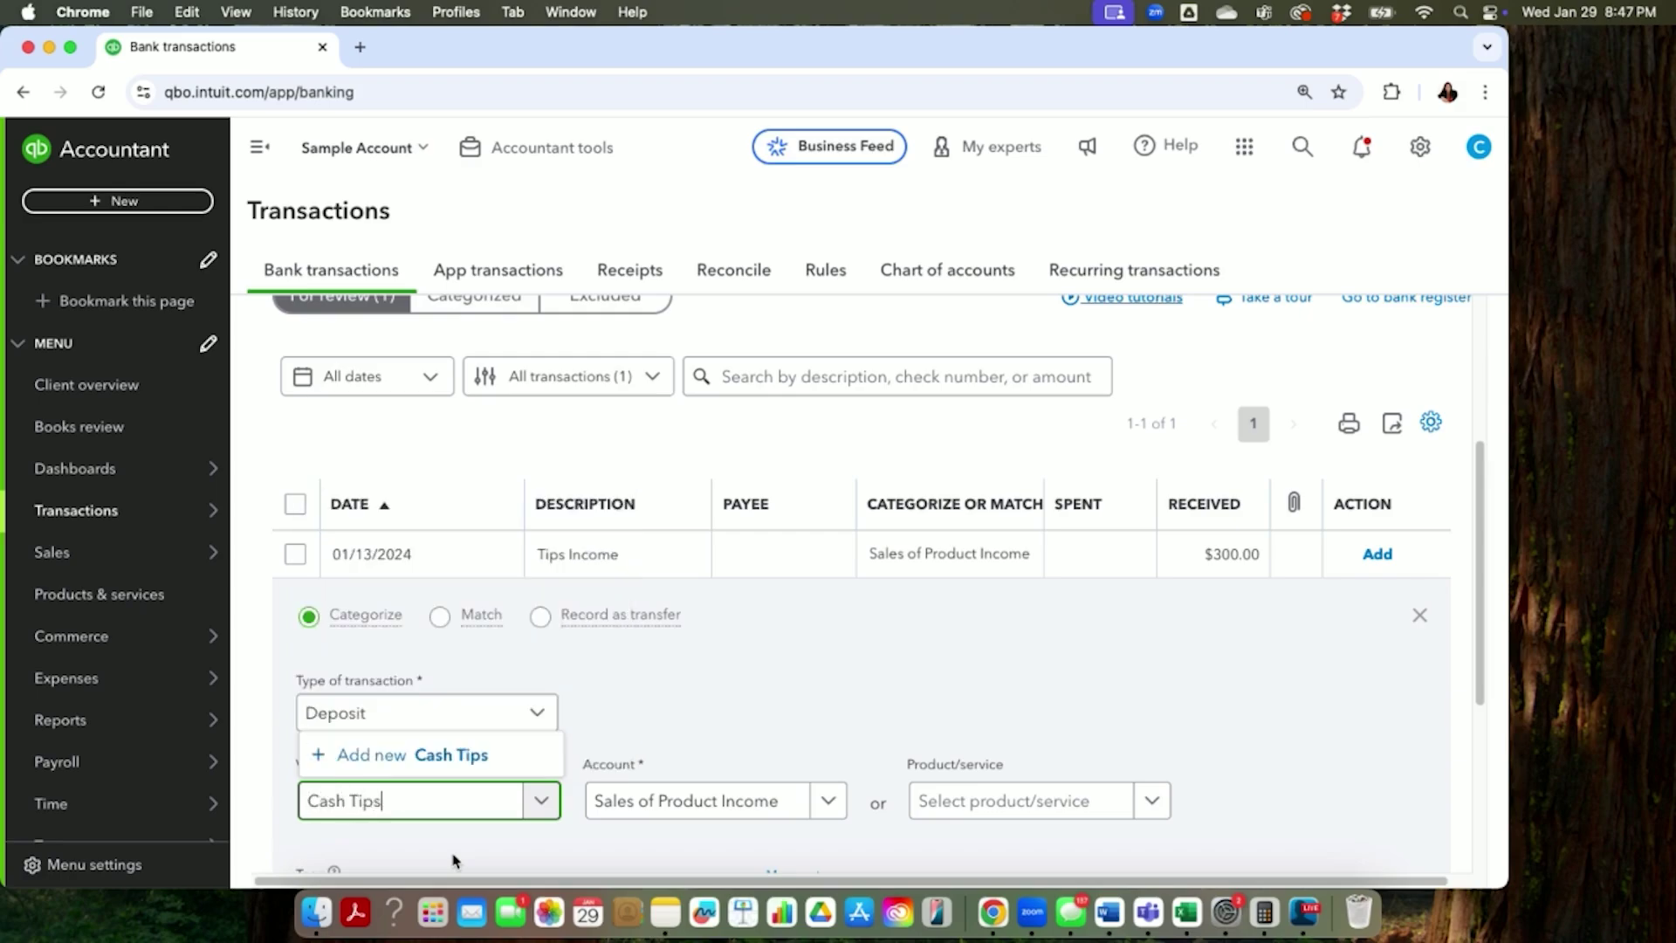
click(475, 754)
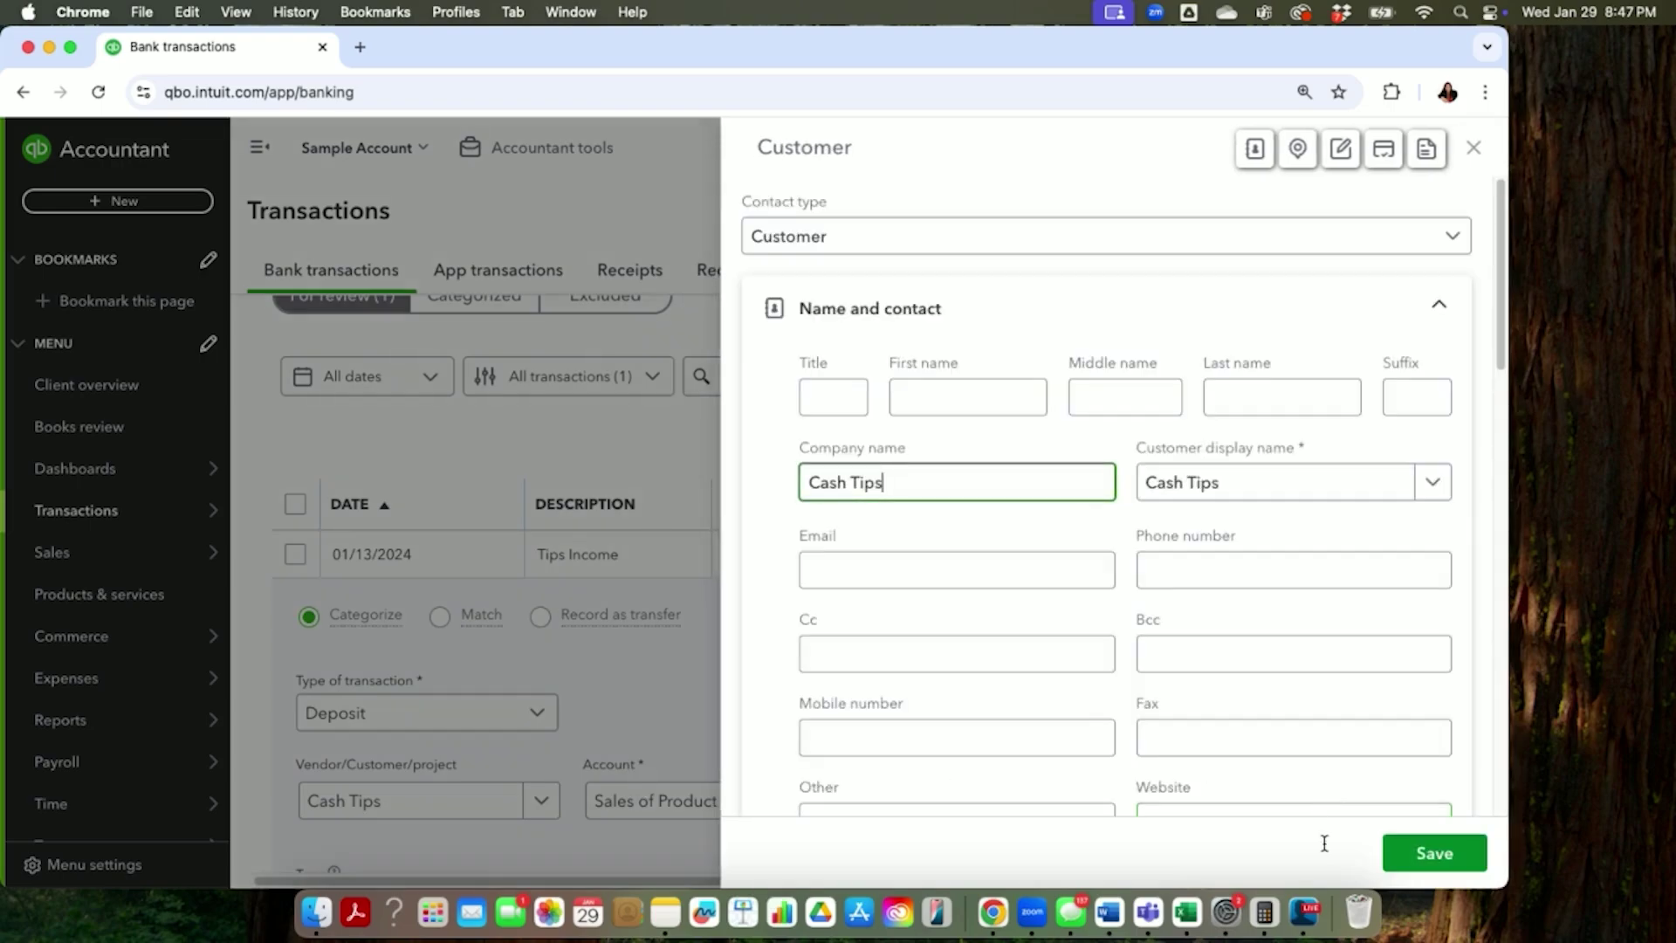
click(1421, 859)
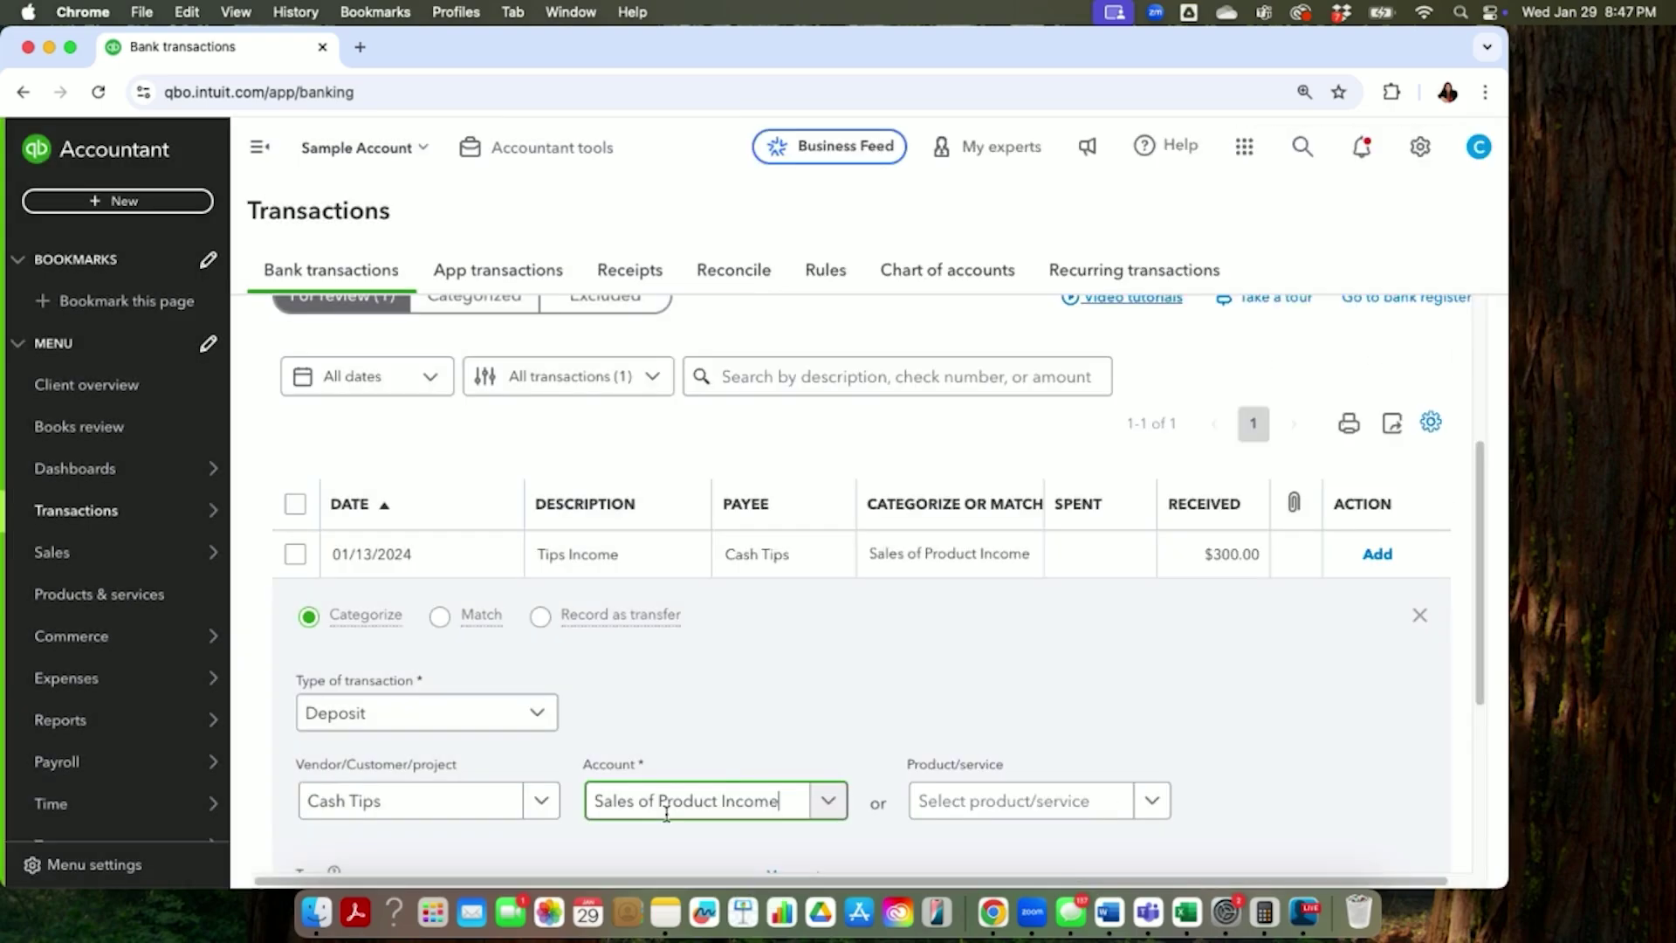
Categorize the 01/13/2024 Tips Income deposit to the Undistributed Tips account and add the transaction
click(678, 814)
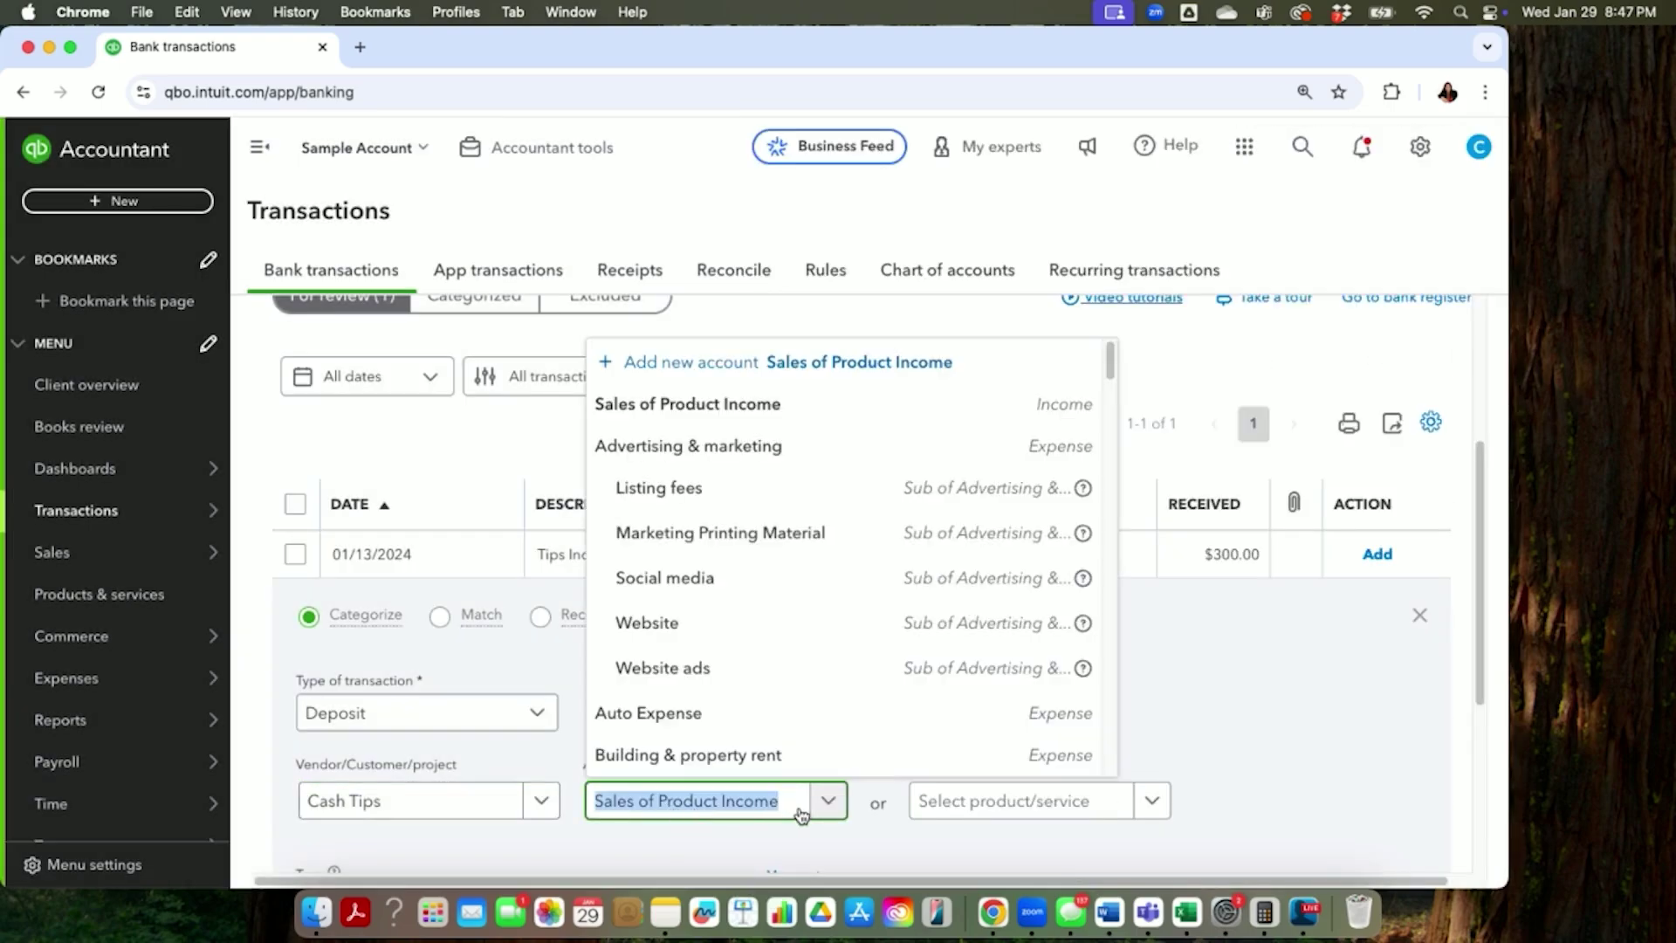
key(BackSpace)
text(t)
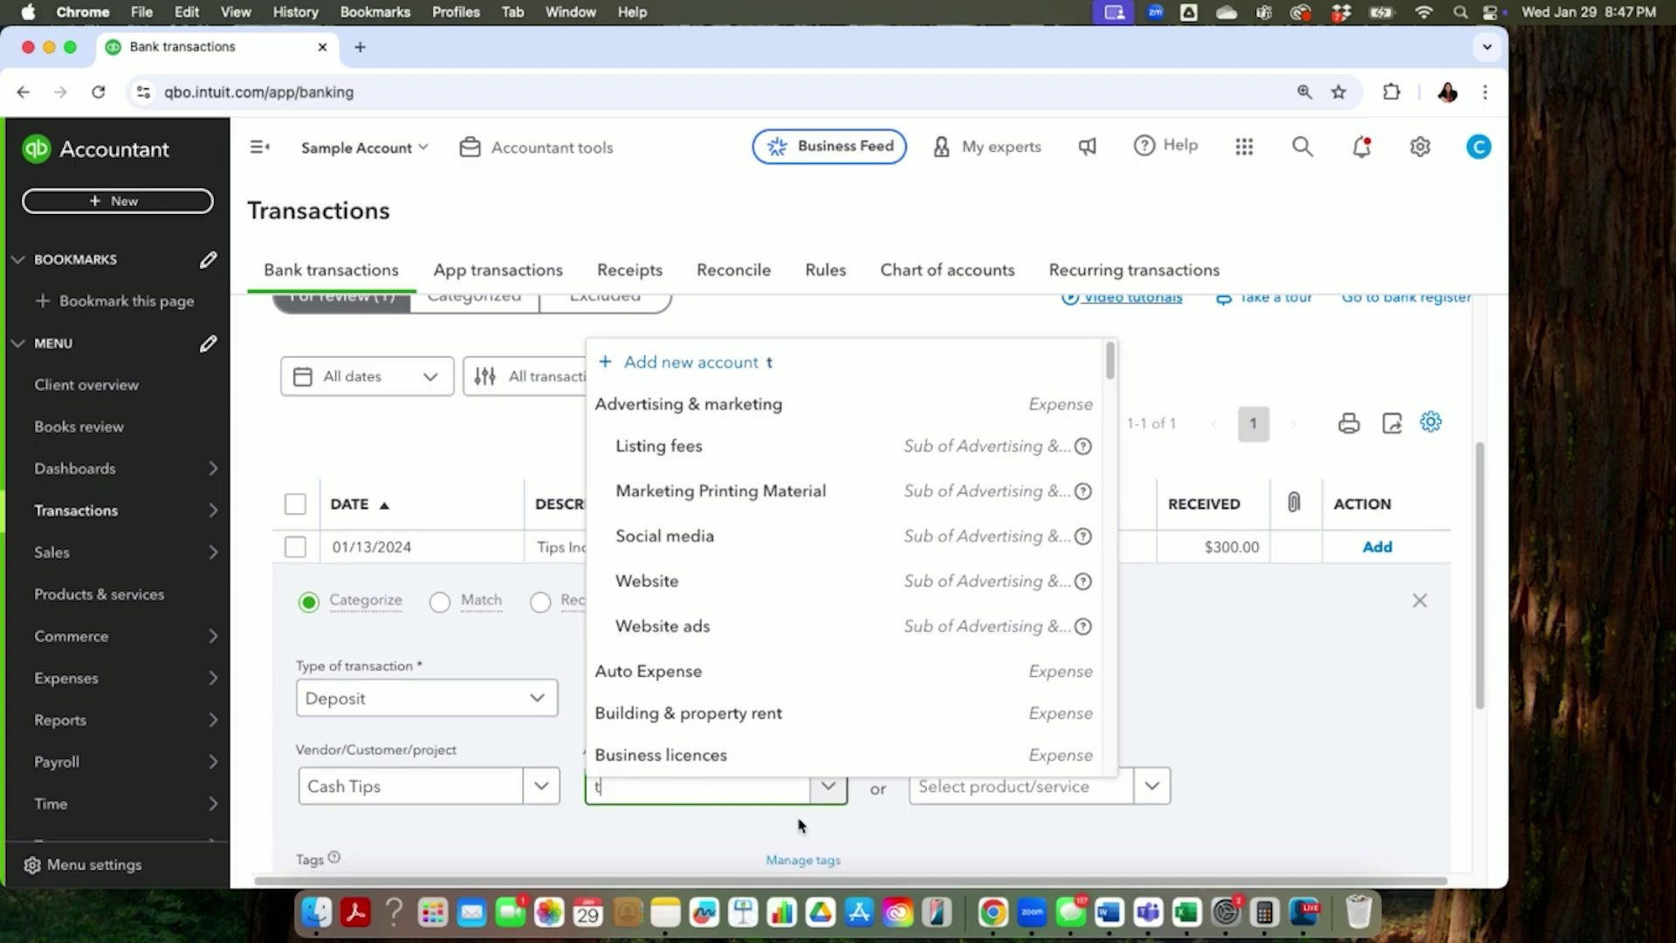
text(ips)
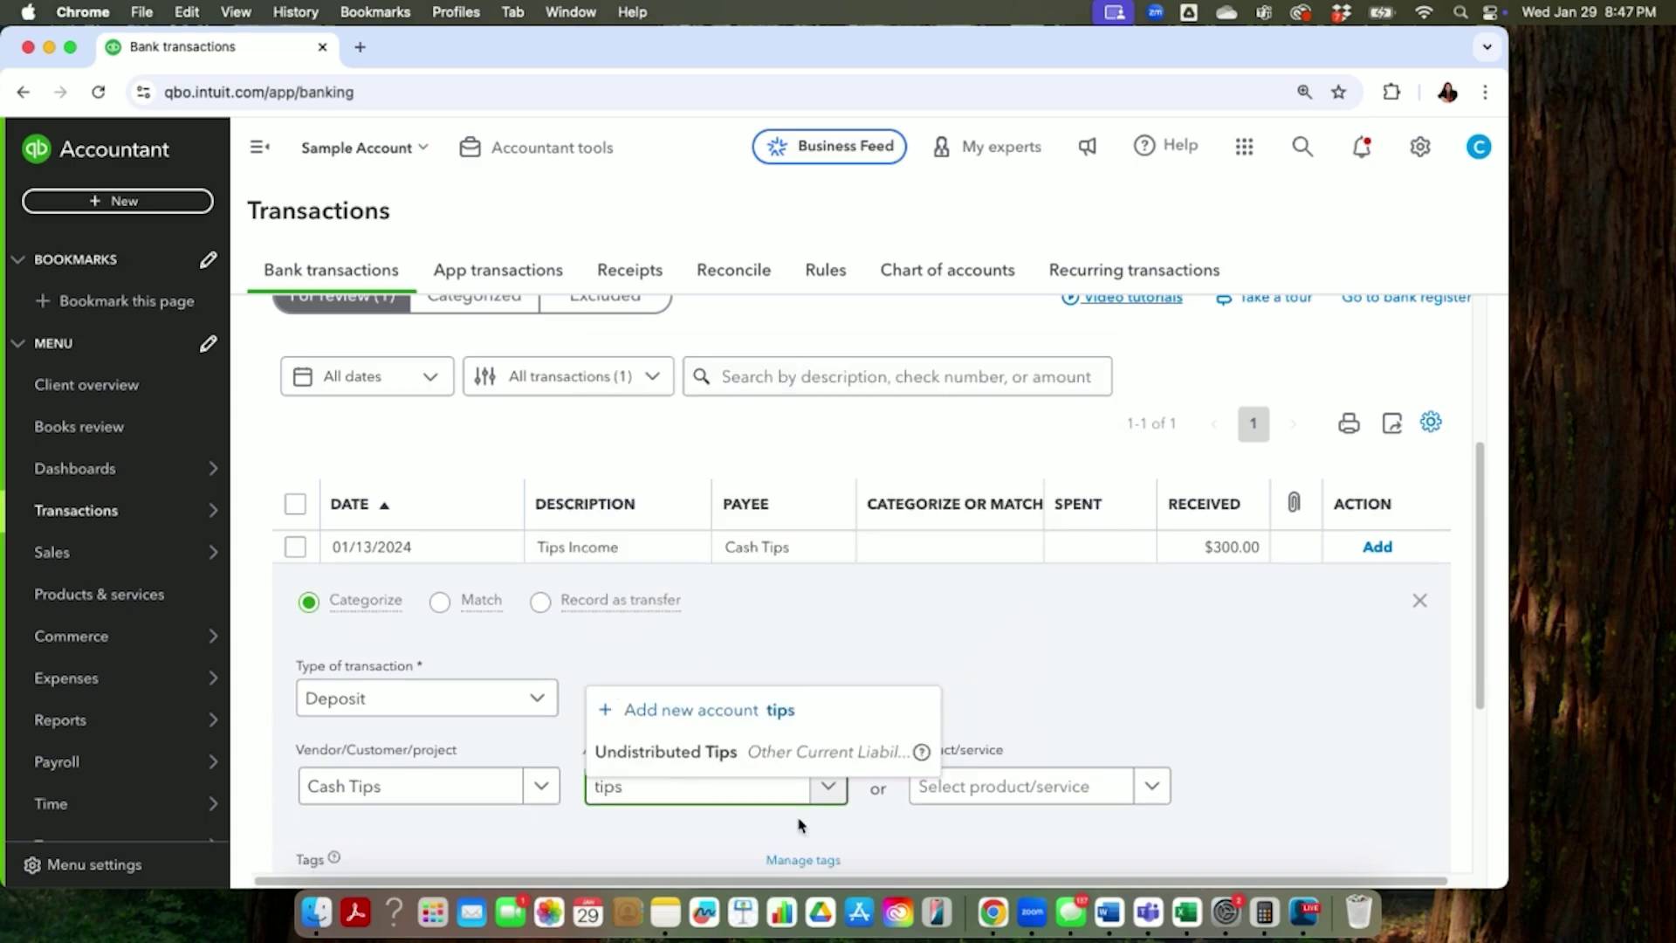
click(707, 752)
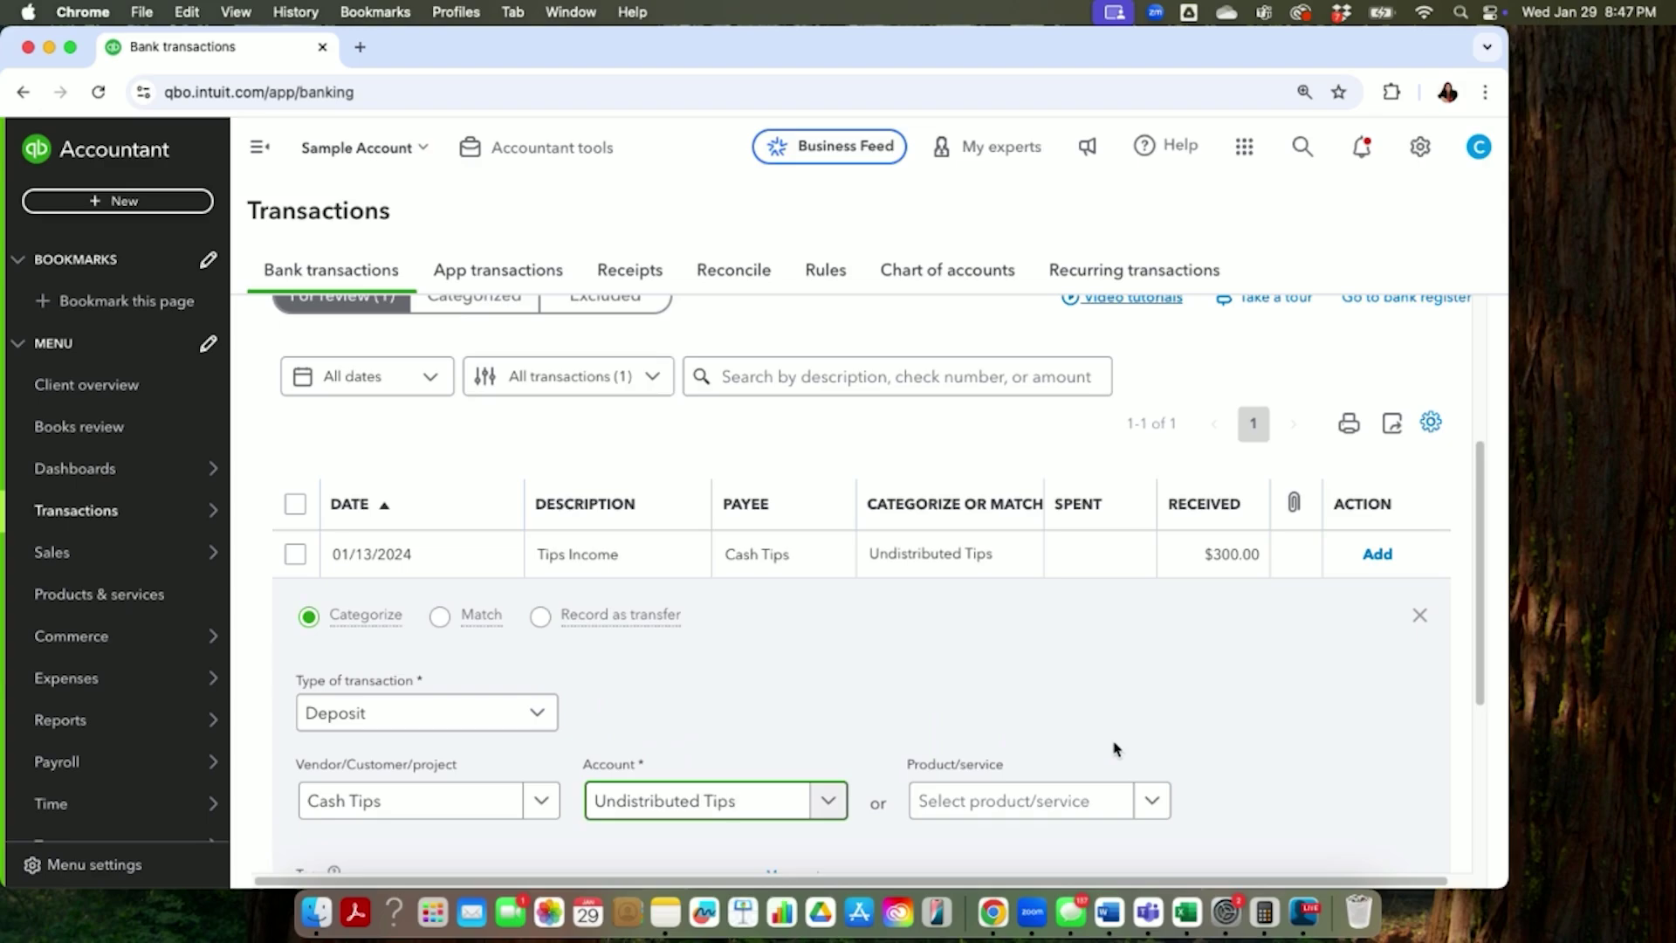
scroll(1113, 749, down, 3)
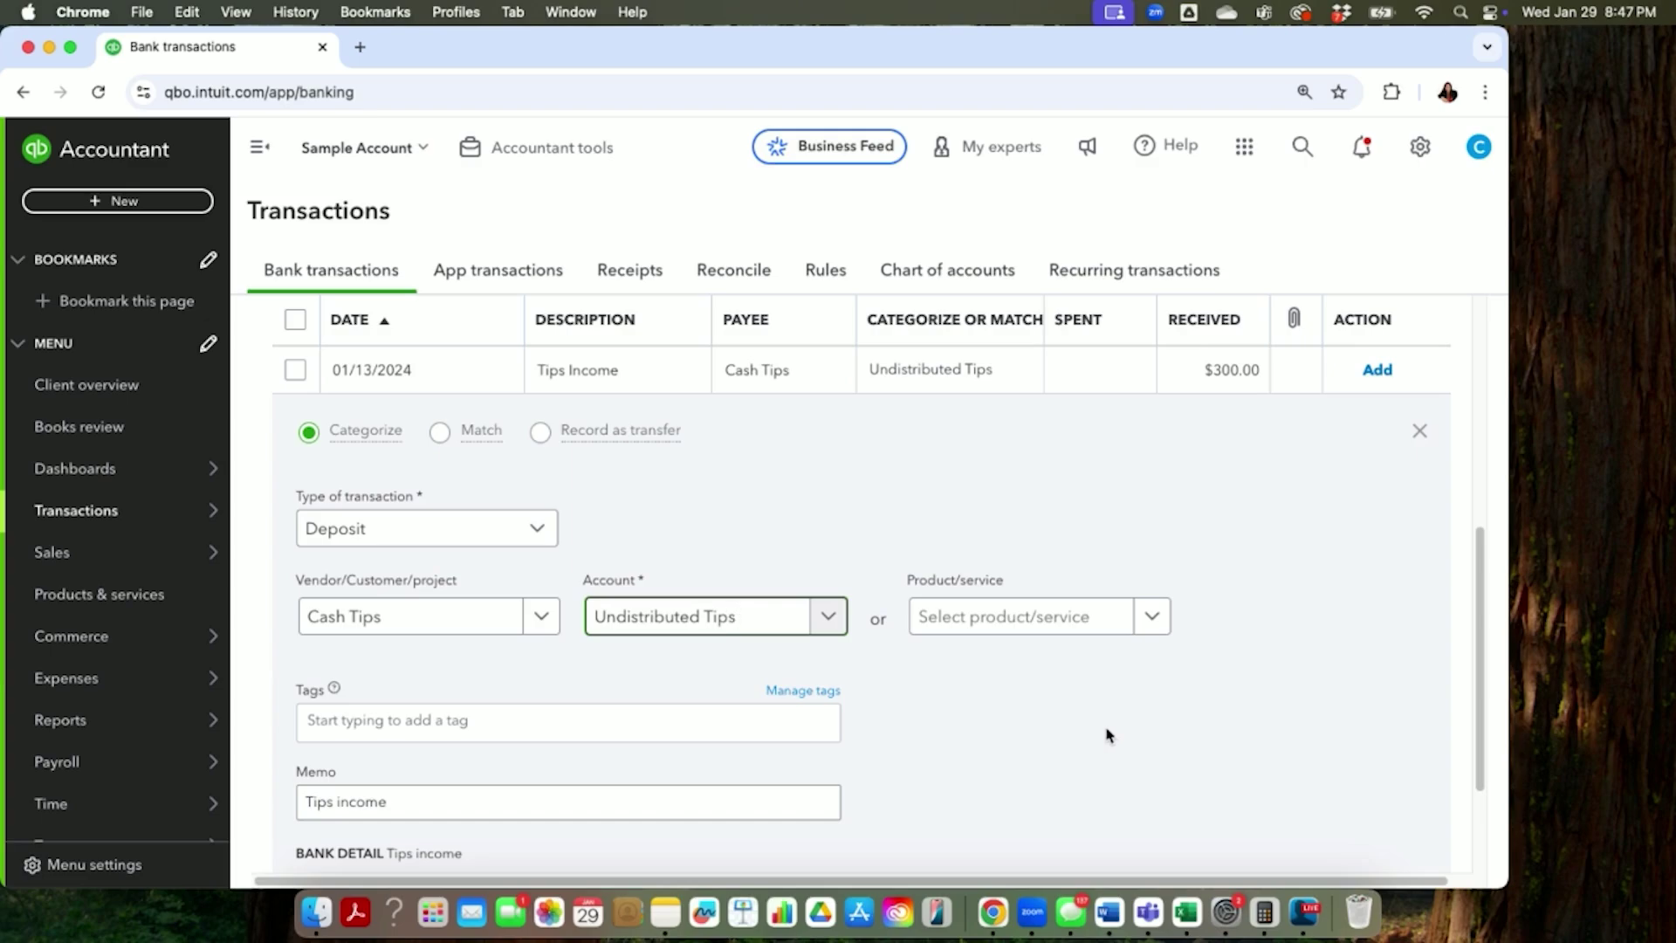
scroll(1104, 728, down, 2)
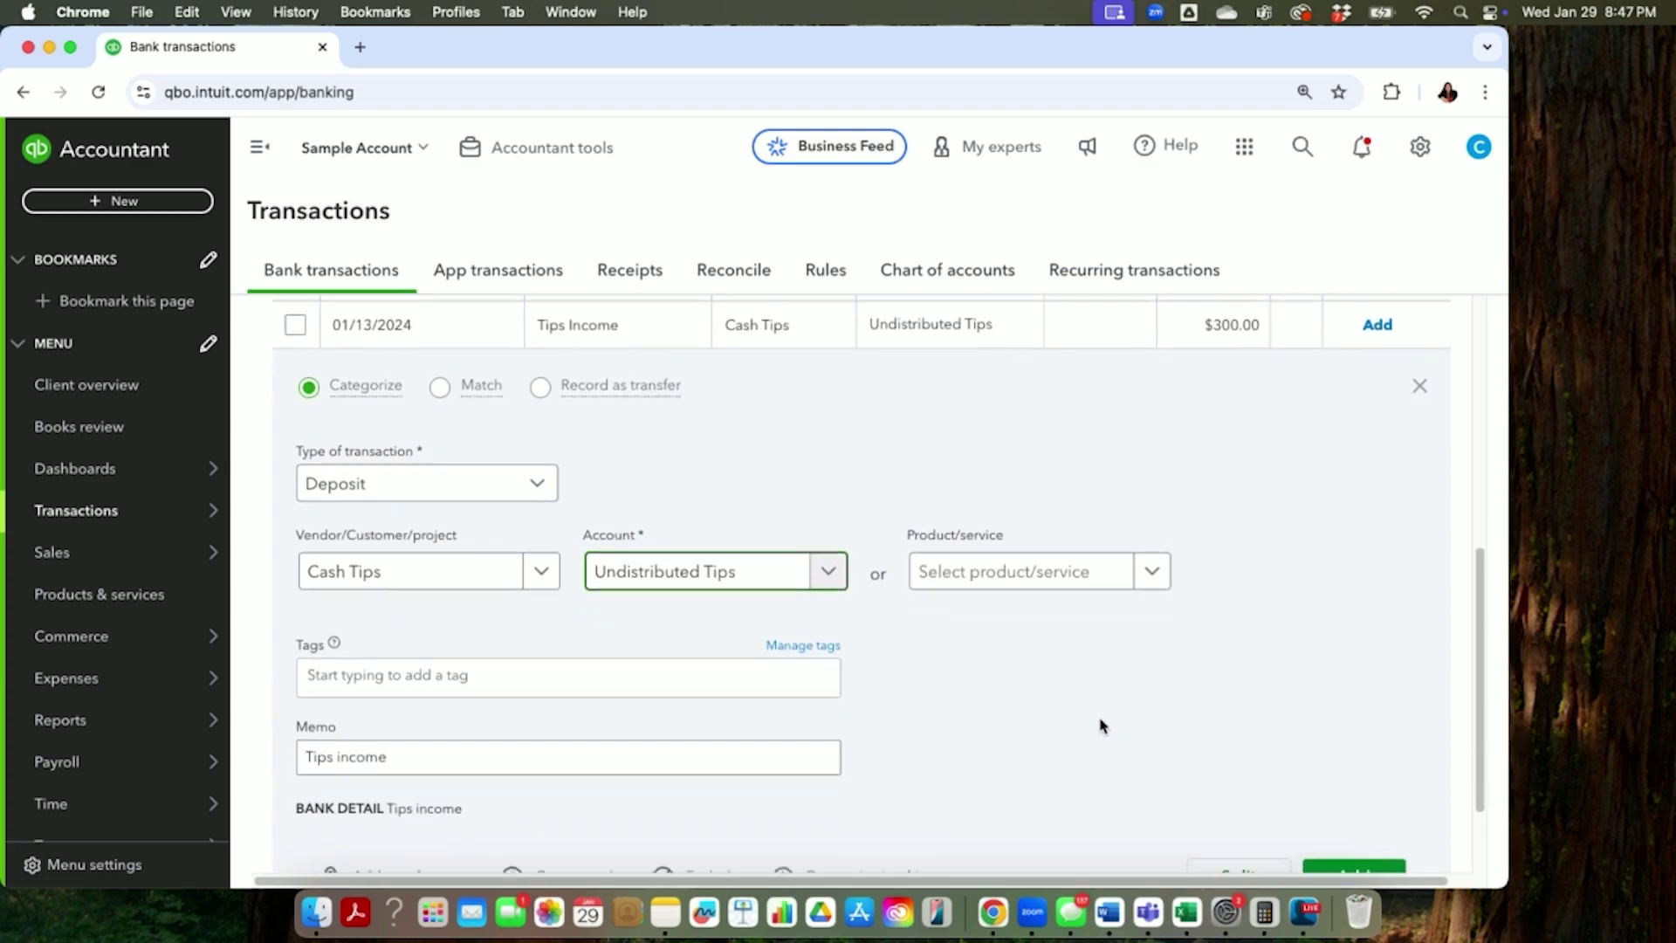
click(1352, 820)
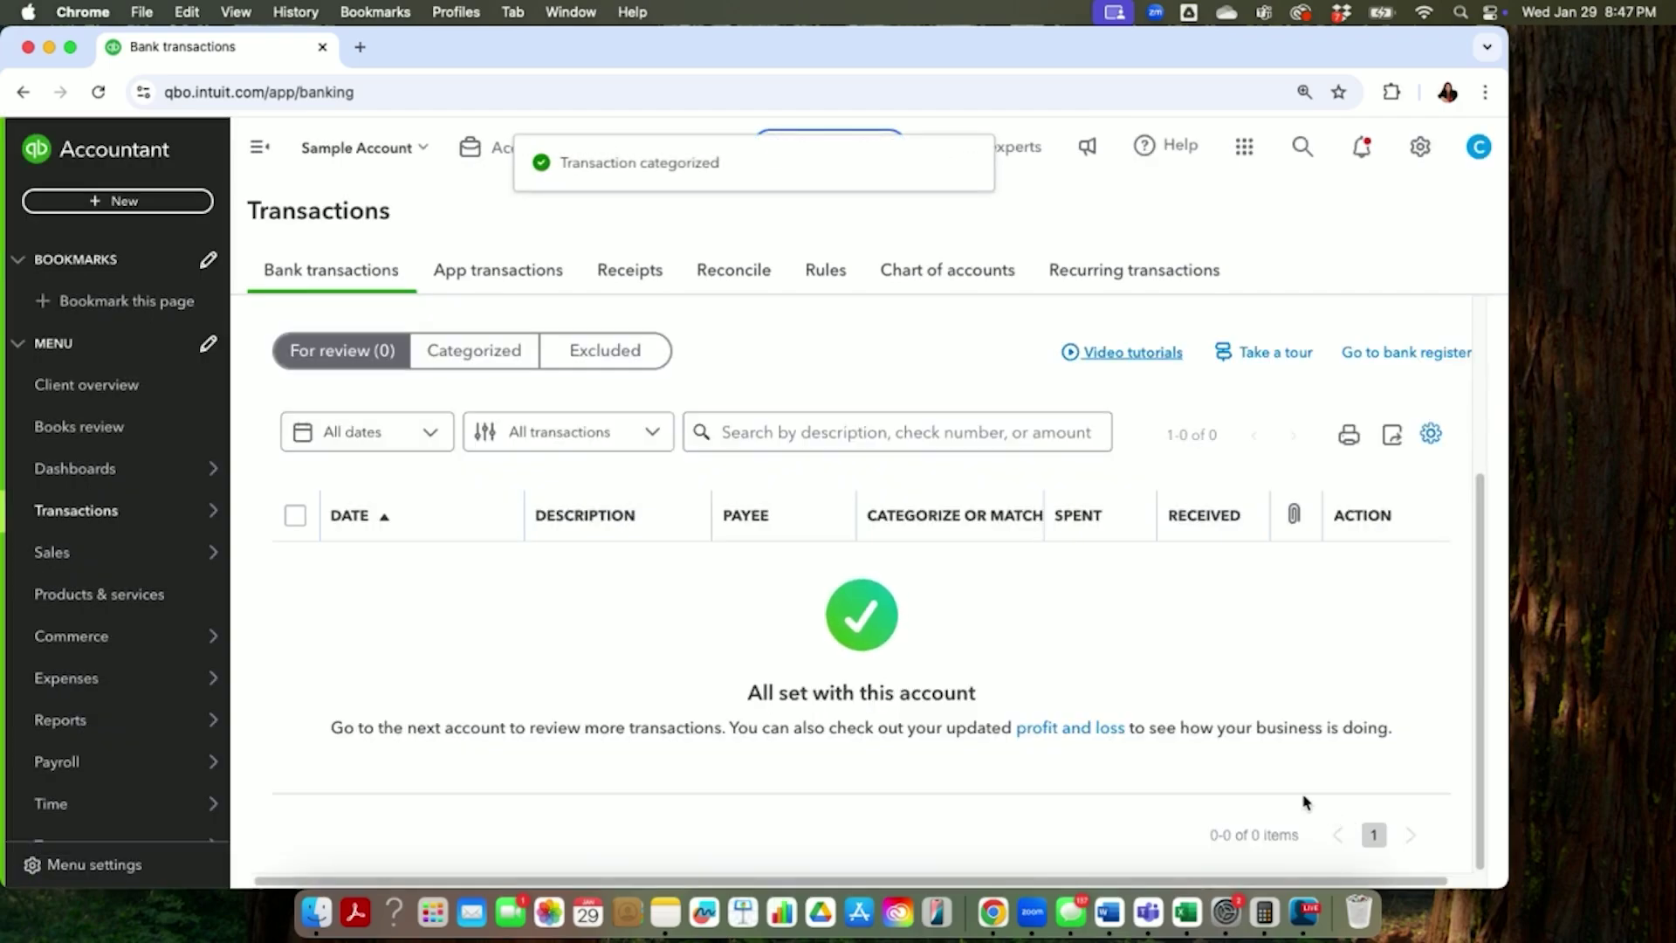
Open the Cash account's bank register and review its ending balance and listed transactions
scroll(1291, 790, up, 2)
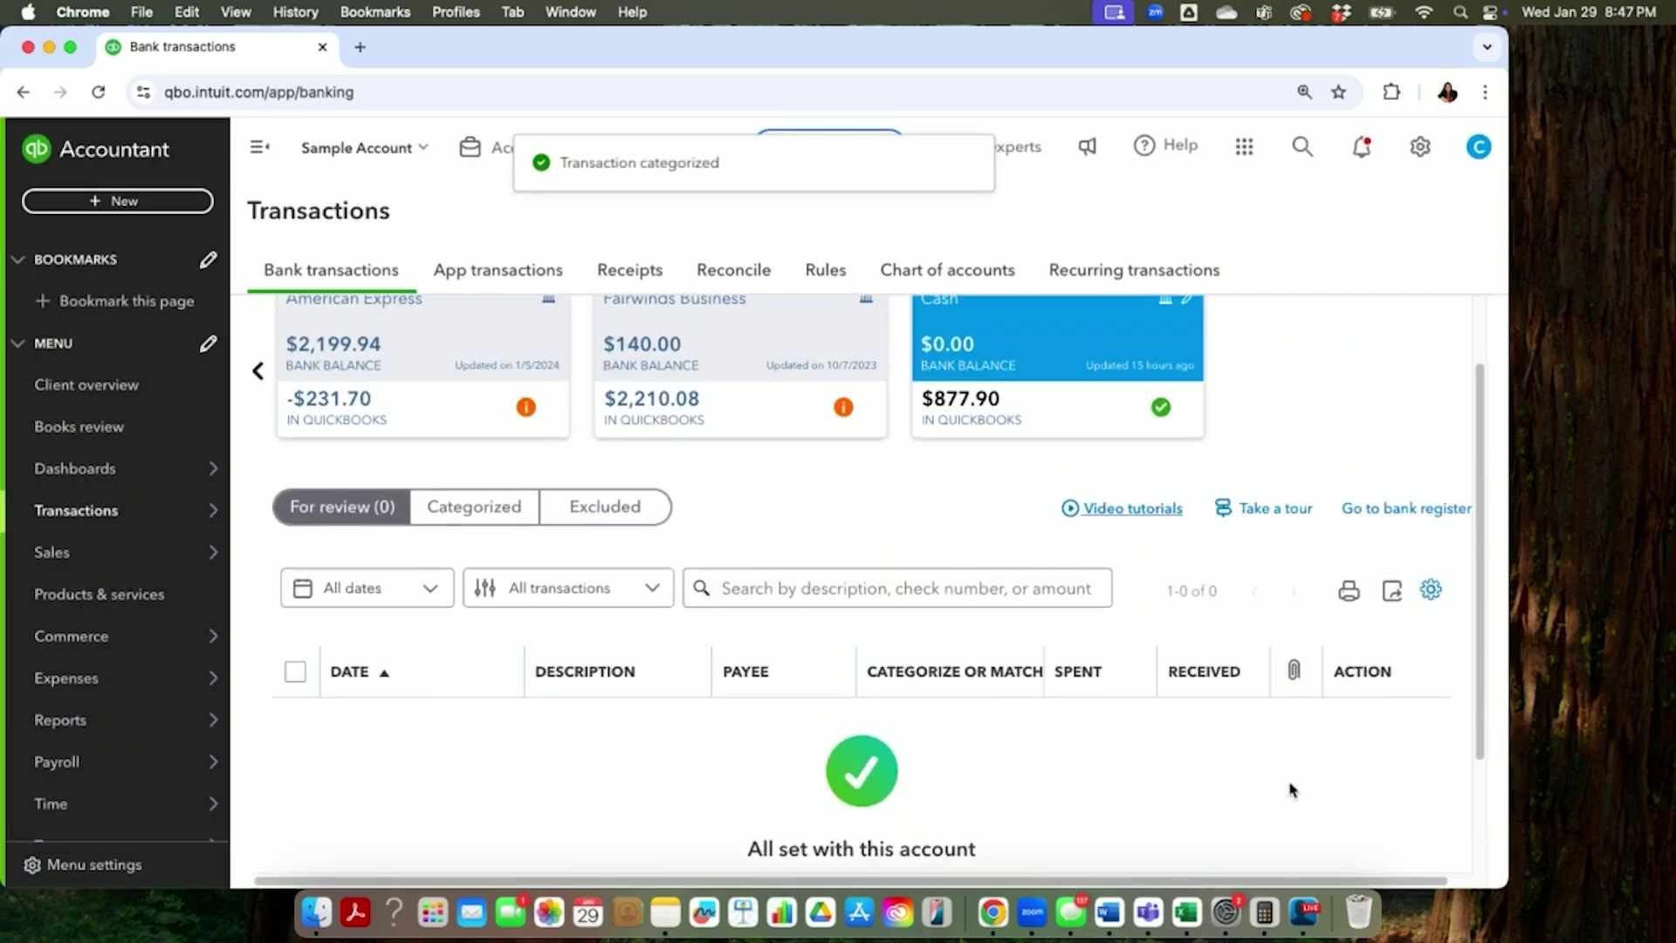
click(1448, 519)
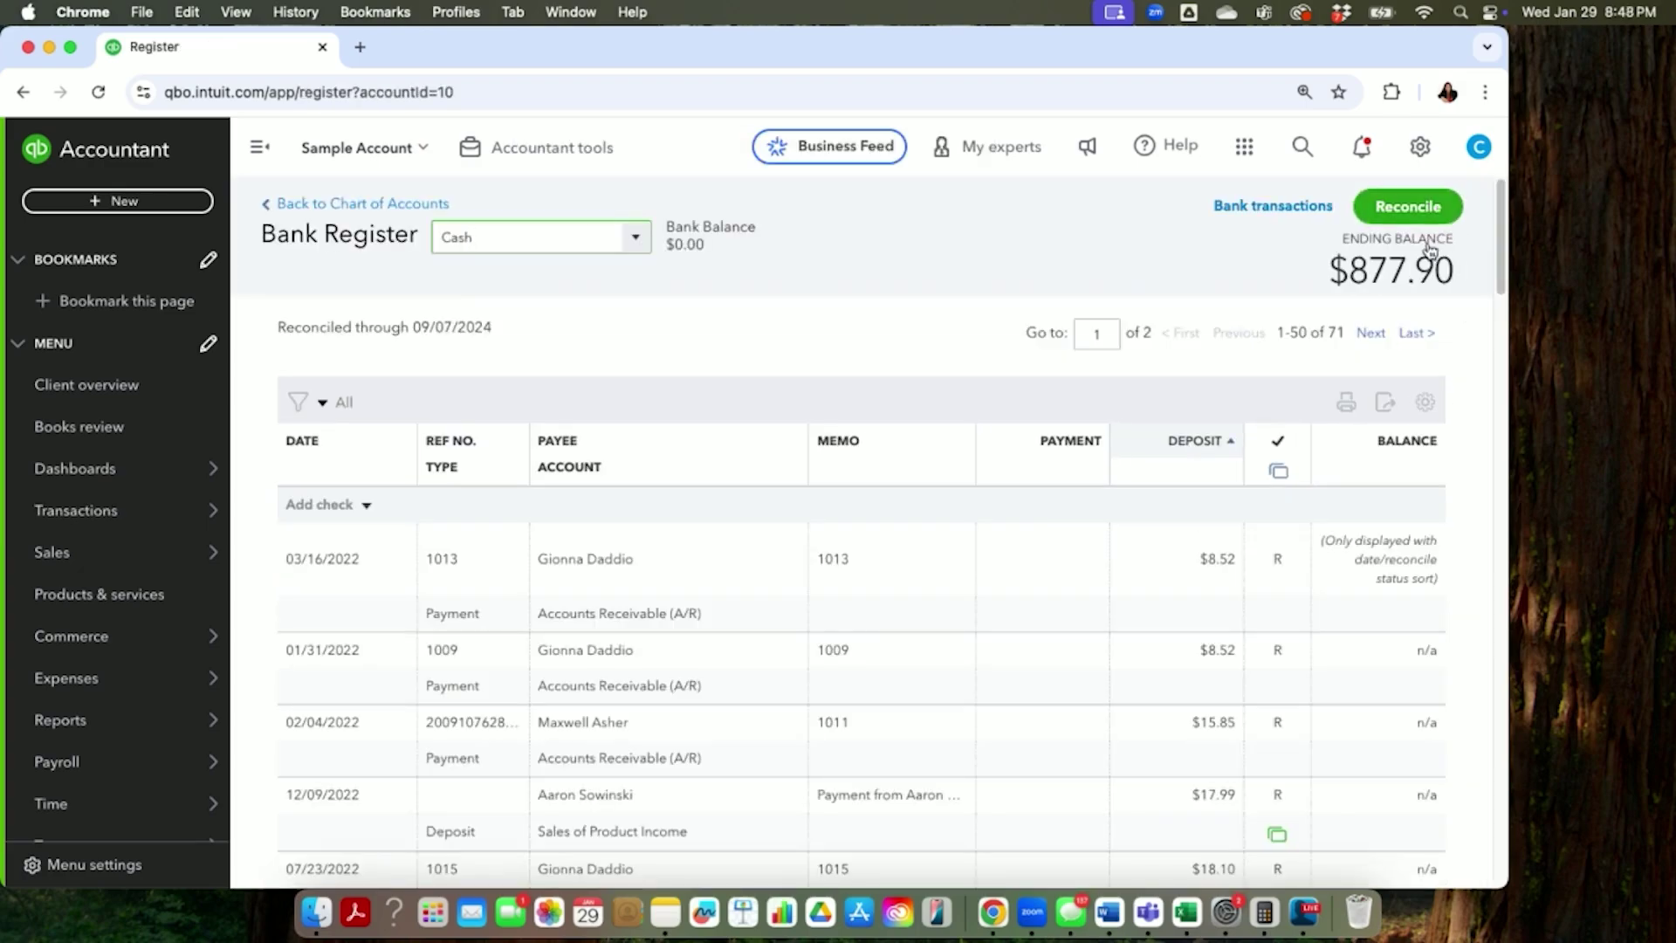
scroll(1211, 533, down, 6)
scroll(1212, 533, up, 7)
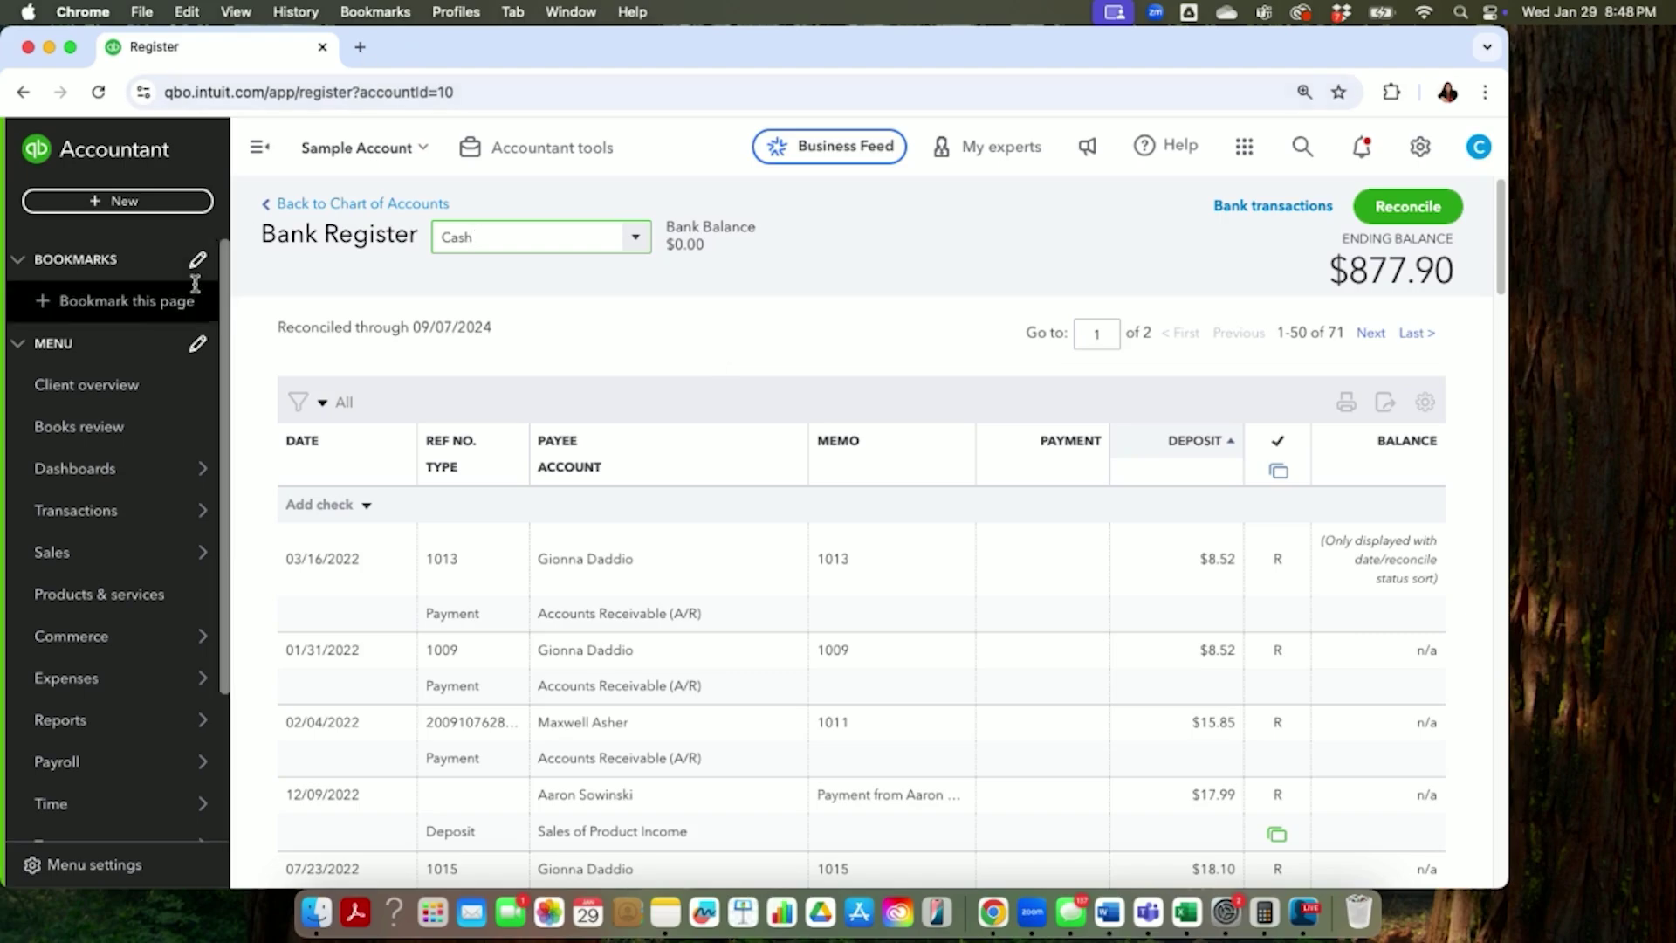
click(472, 236)
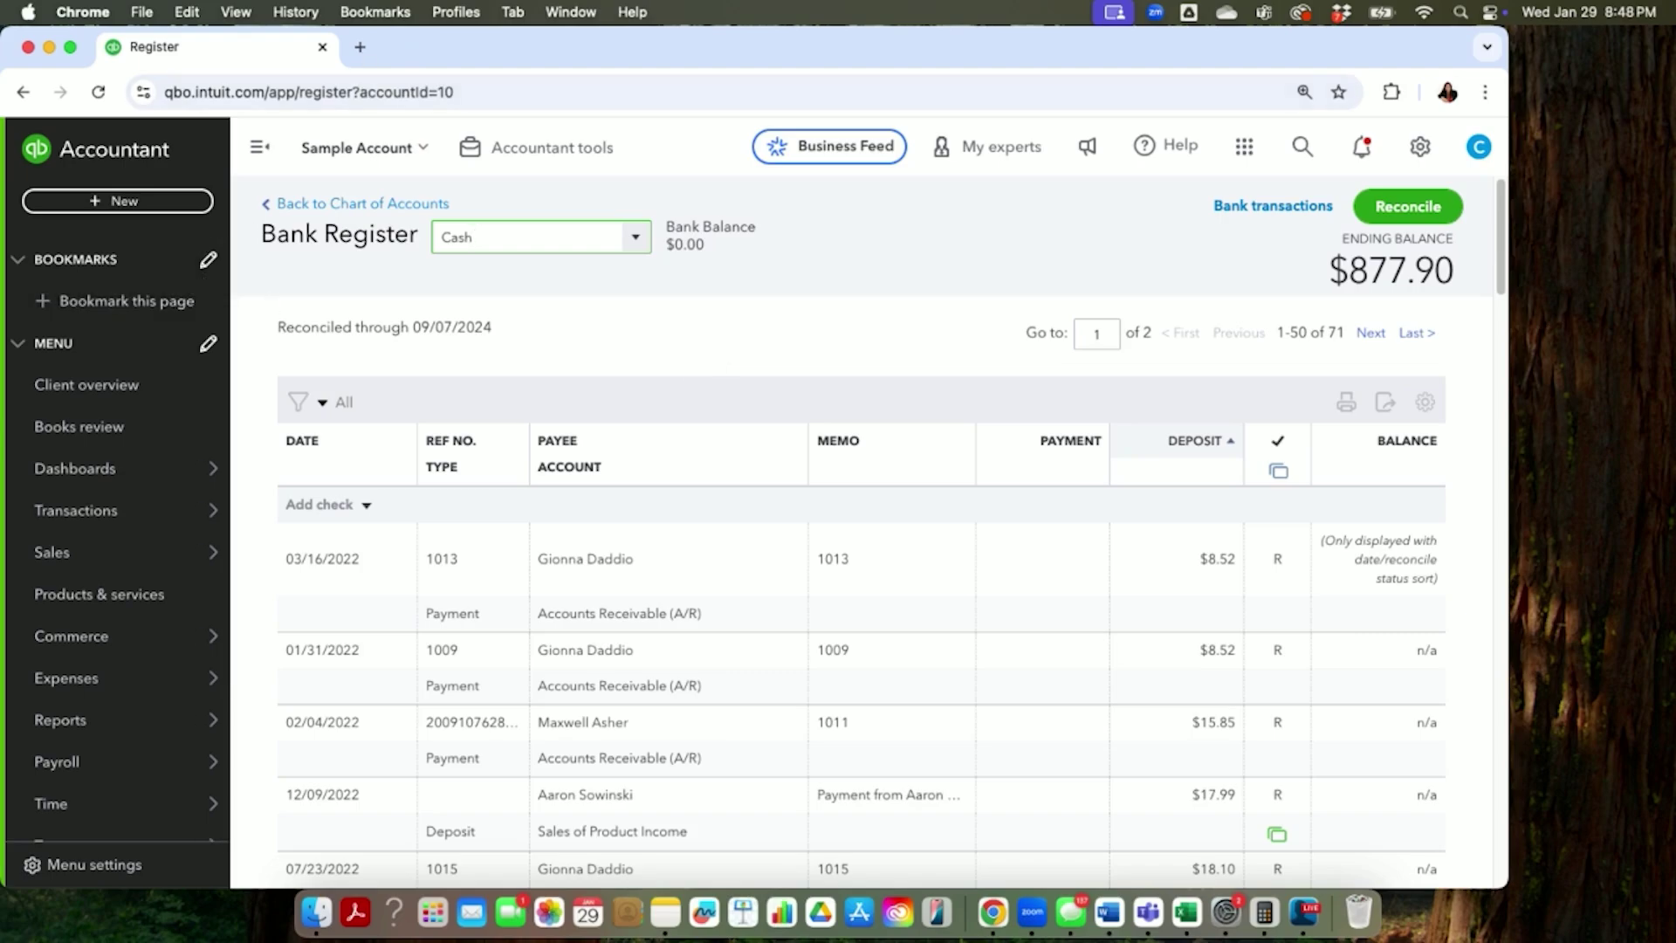